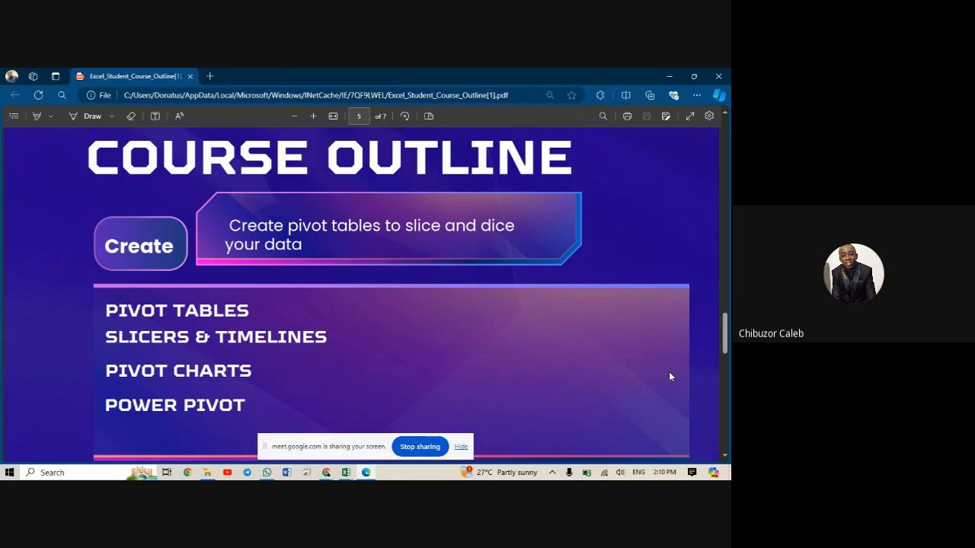
Review the PDF course outline sections on native Excel tools and functions, pivot tables, and Power Query transformations.
scroll(669, 376, down, 8)
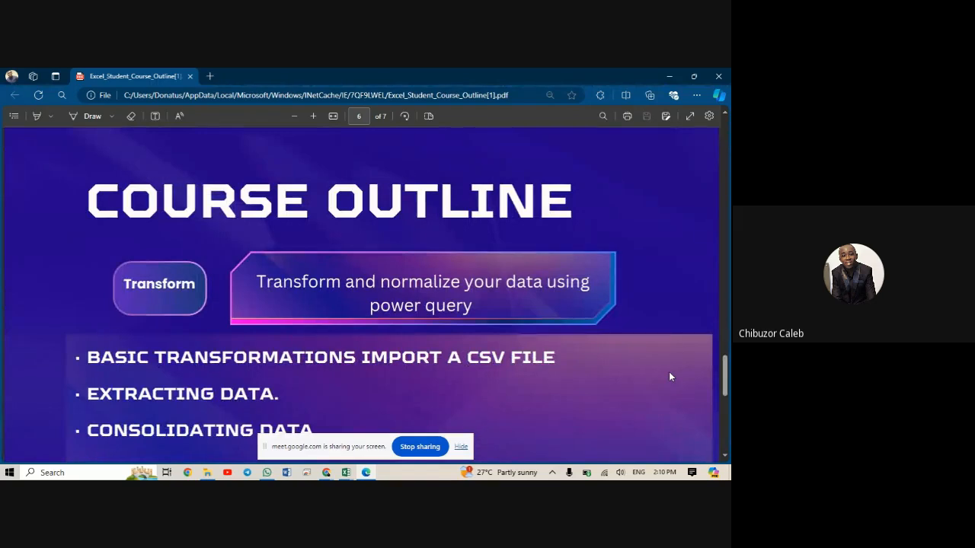
scroll(670, 376, down, 1)
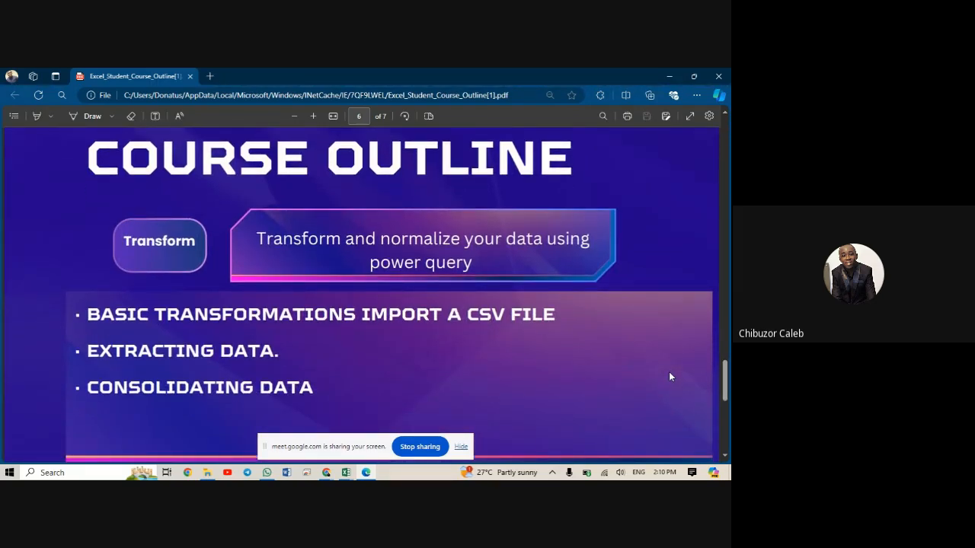
scroll(669, 376, up, 3)
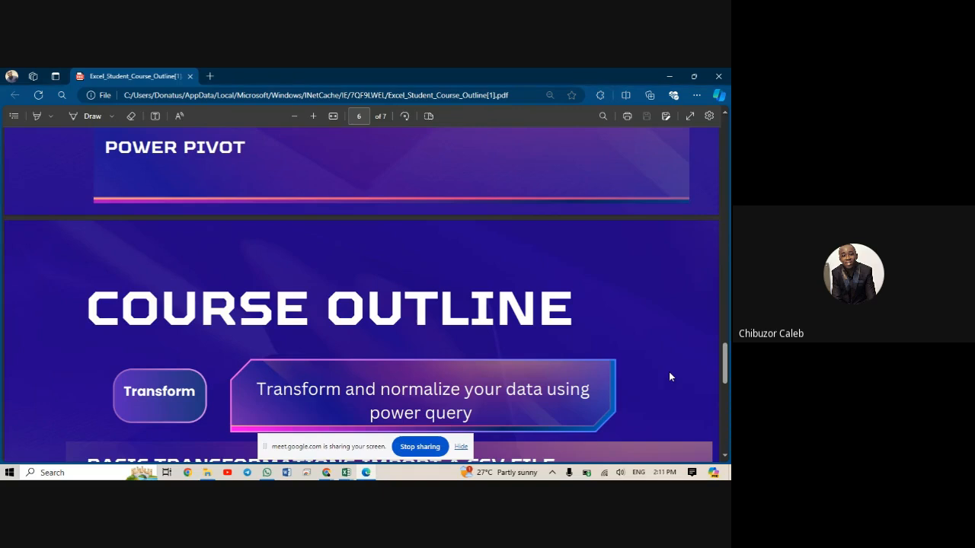
scroll(669, 373, up, 2)
scroll(670, 377, up, 1)
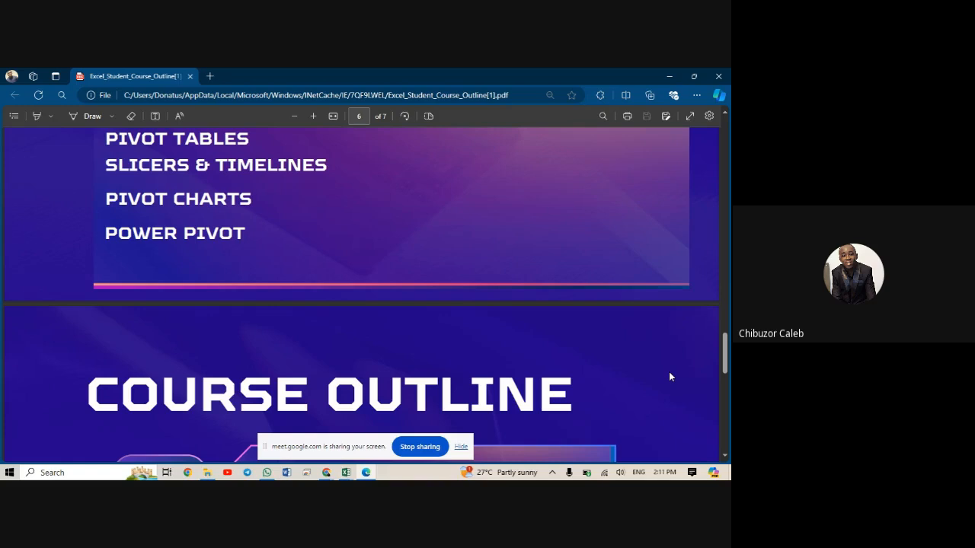
scroll(669, 374, up, 2)
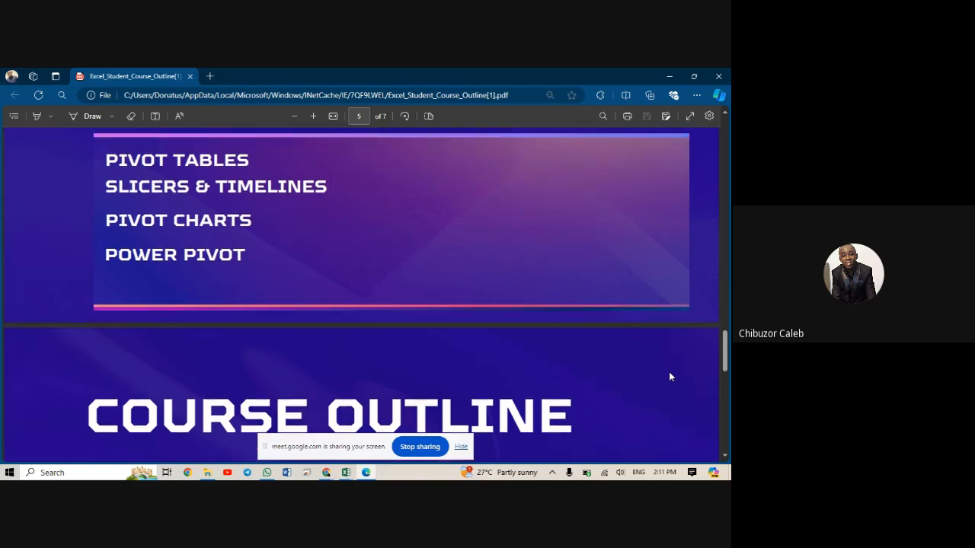
scroll(669, 374, up, 10)
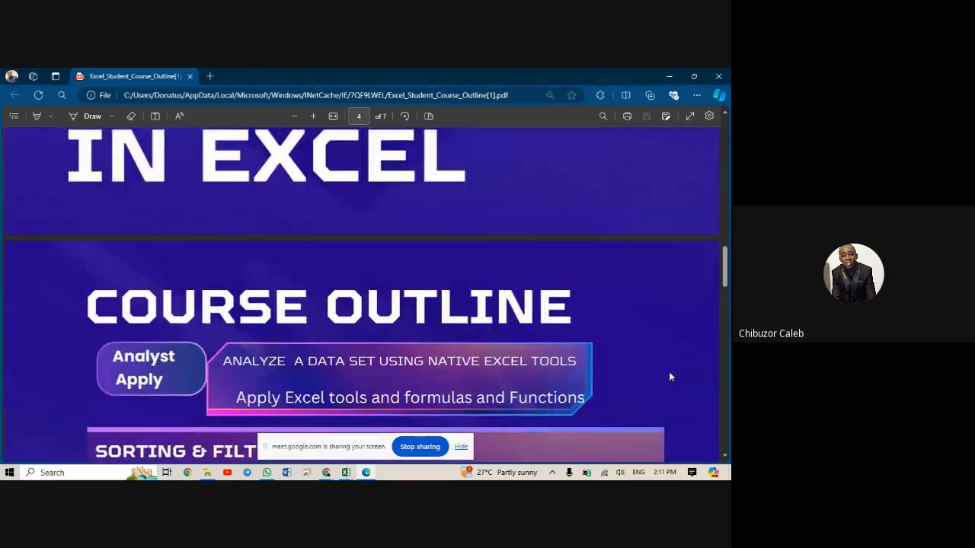
scroll(669, 373, up, 3)
scroll(669, 373, down, 7)
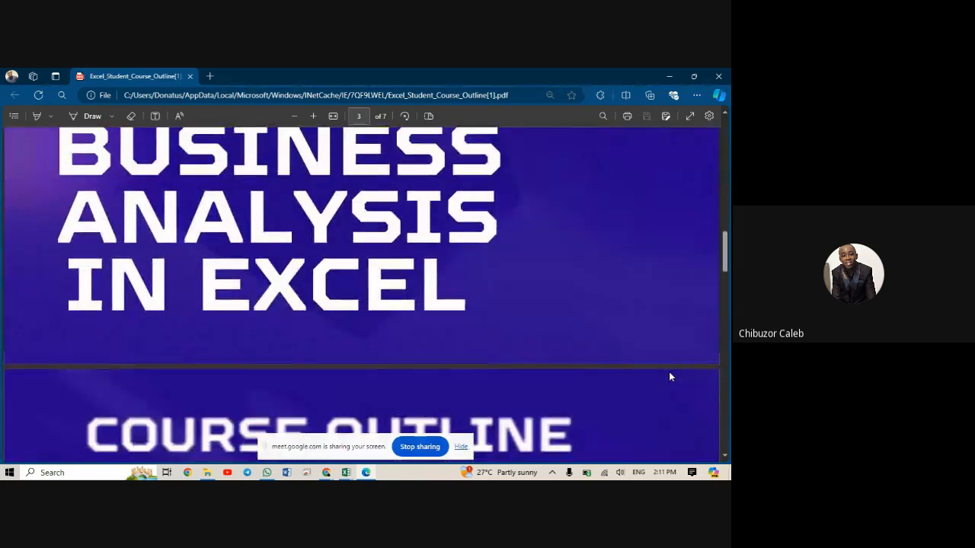
scroll(670, 376, down, 3)
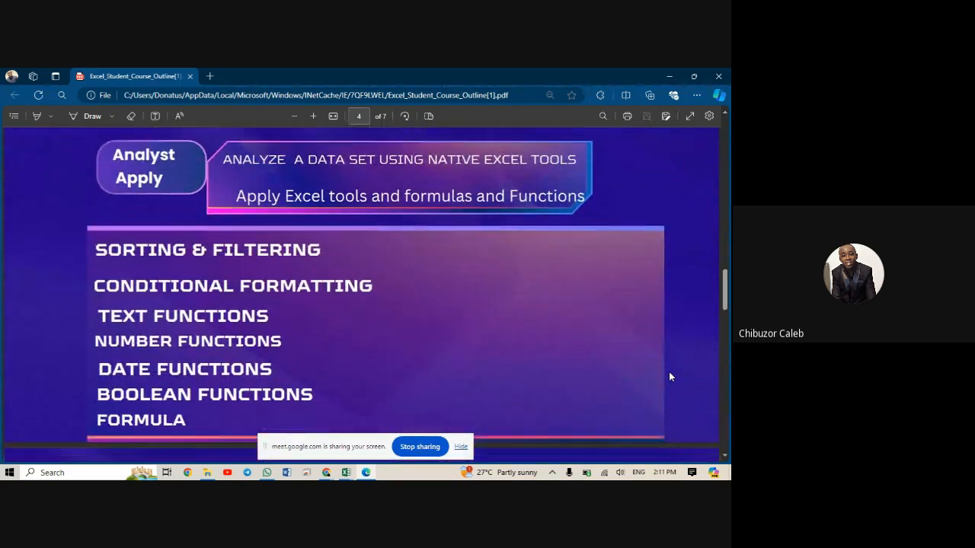
scroll(670, 377, down, 1)
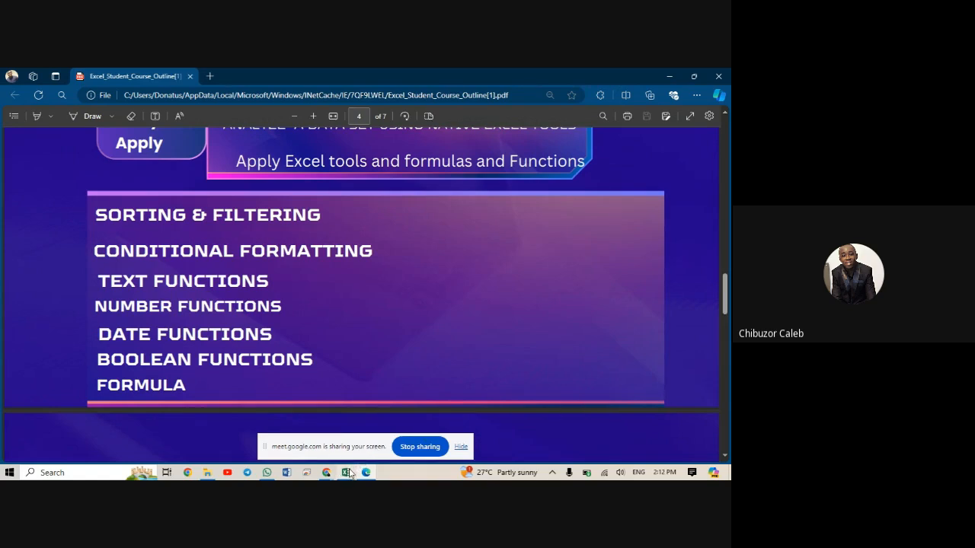
Switch to the Analyze Data - Start workbook in Excel and look through its Analyze, Conditional Logic, Sumproduct and Let & Lambda sheets.
mouse_move(345, 474)
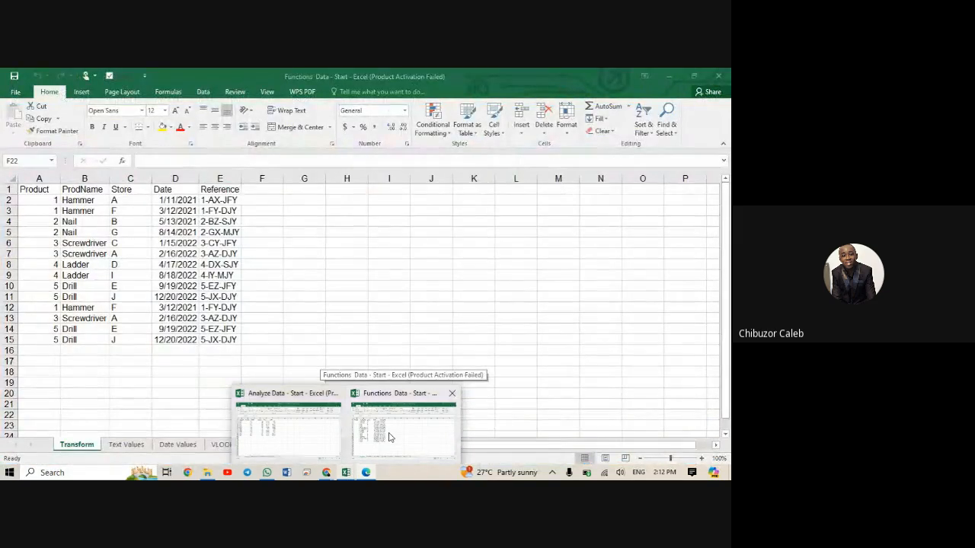
click(297, 439)
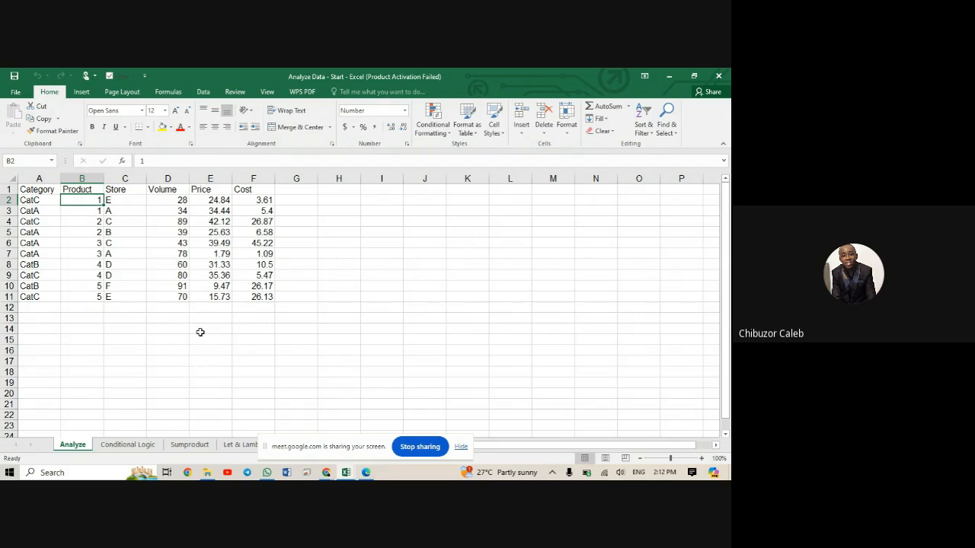
click(128, 445)
click(190, 444)
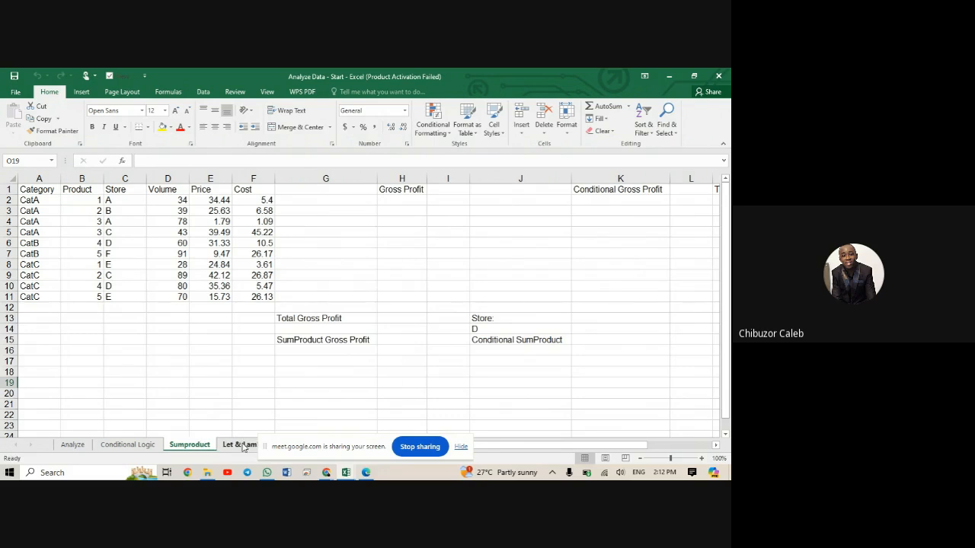
click(133, 444)
click(73, 445)
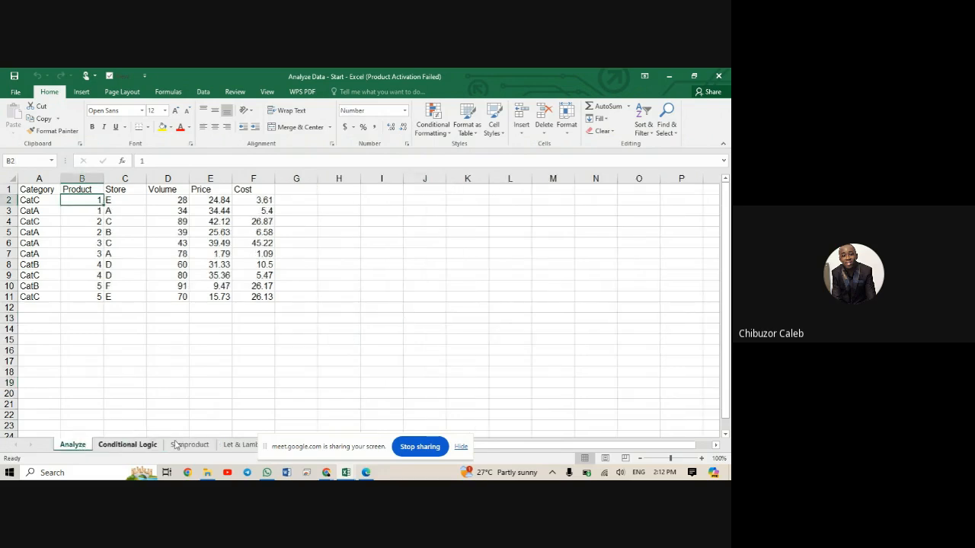
click(243, 445)
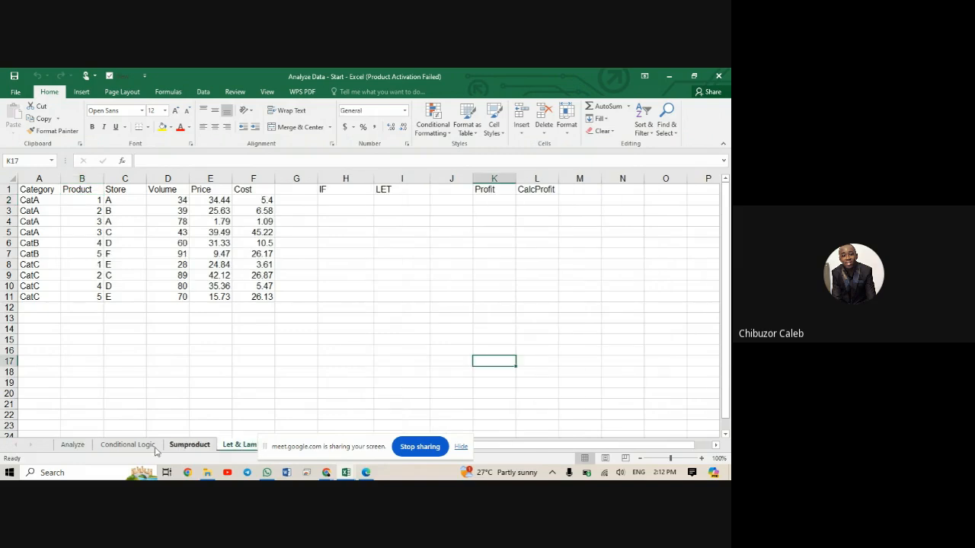
click(73, 444)
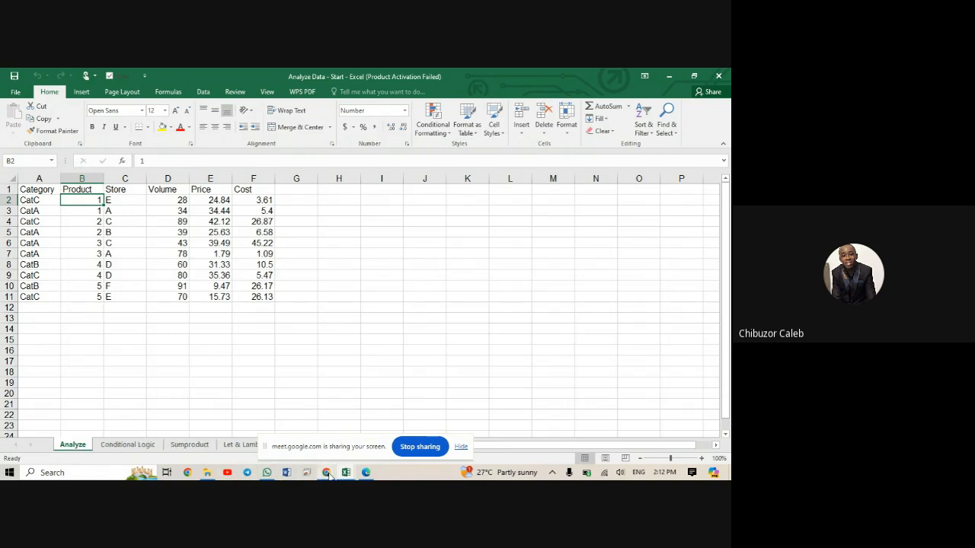
Switch to the Functions Data - Start workbook and hide the screen-sharing notice that covers the sheet names.
mouse_move(329, 475)
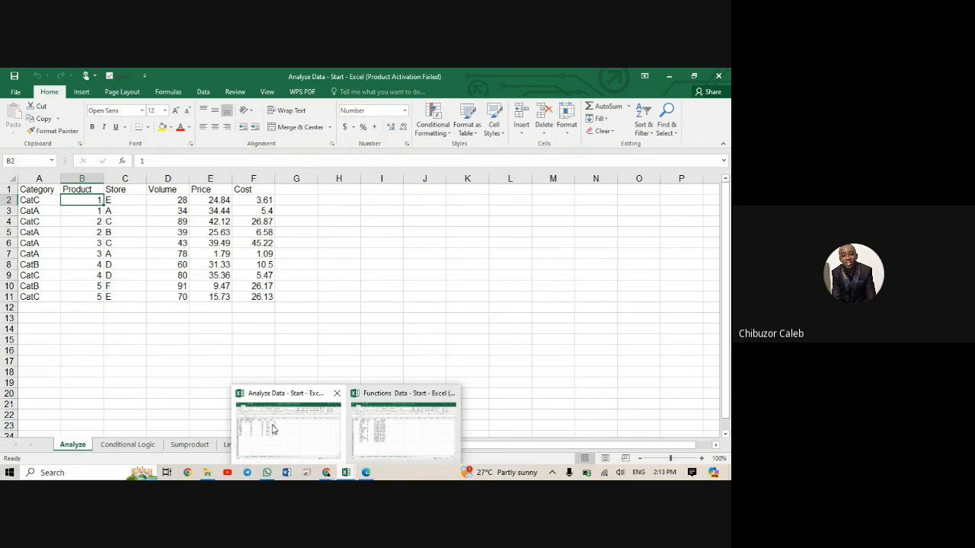
click(351, 430)
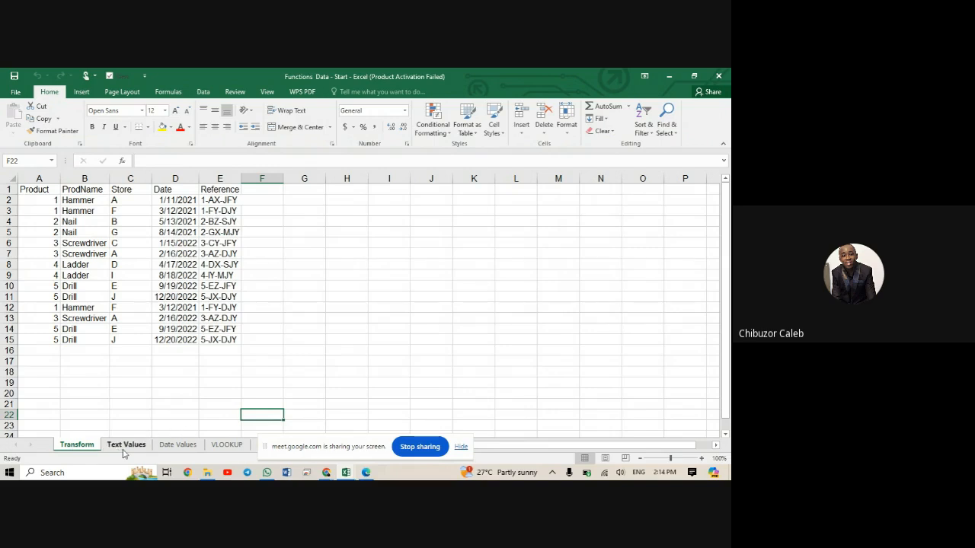
click(461, 448)
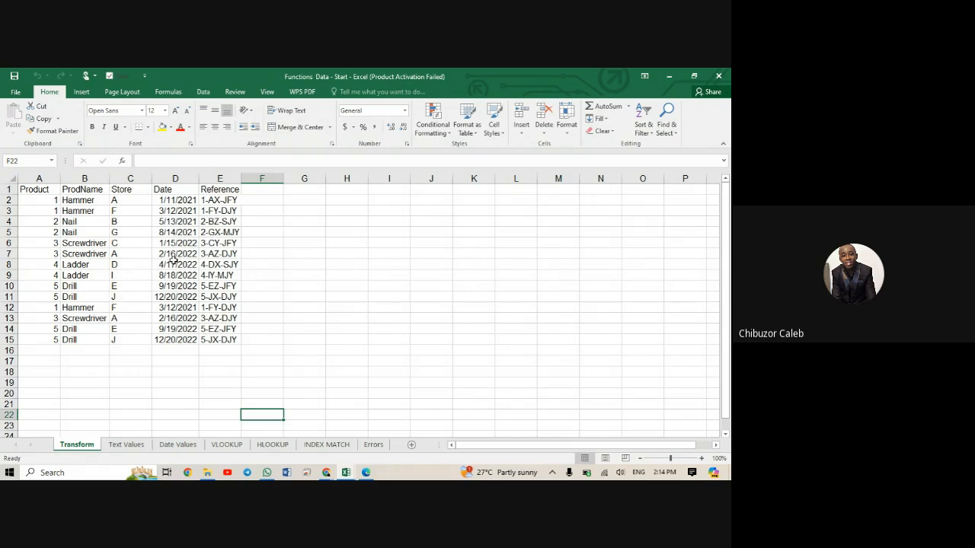
Start Text to Columns on the Reference codes in E2:E15 as delimited data, using only a hyphen as the delimiter.
click(219, 190)
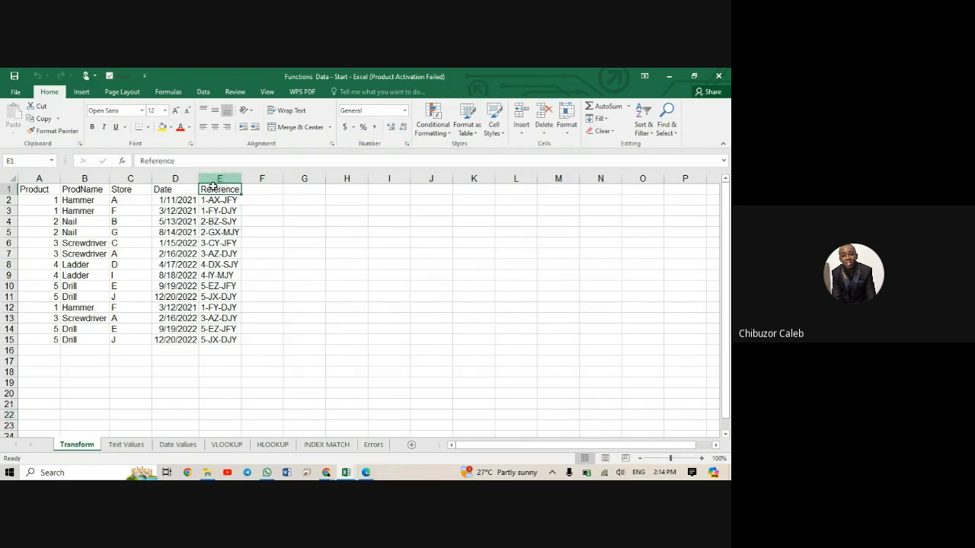
click(213, 179)
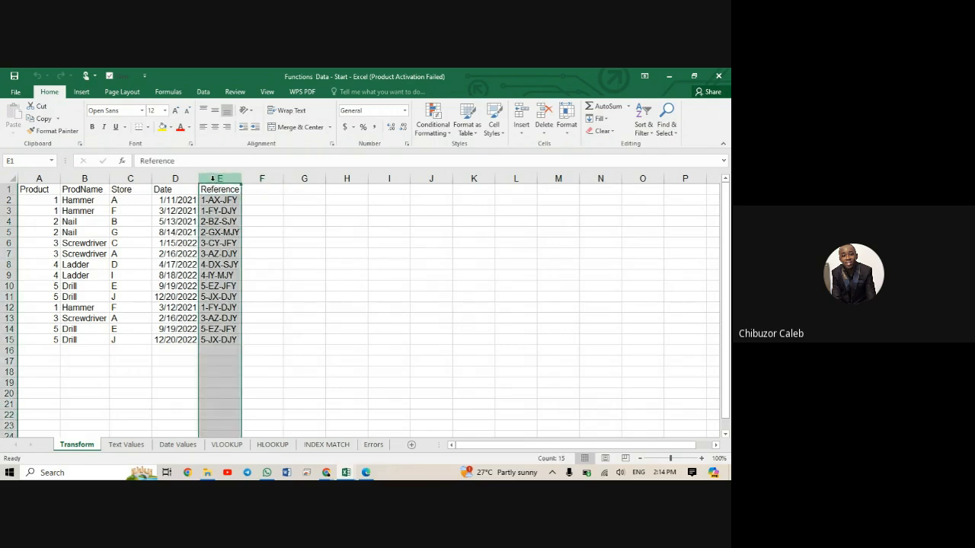
click(213, 201)
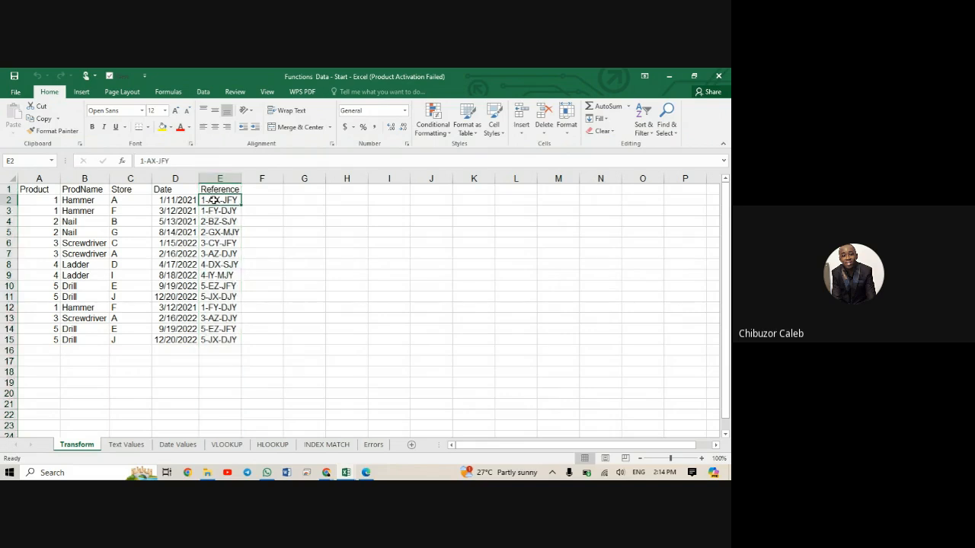
key(shift+Down)
key(shift+Down)
key(shift+Down)
key(shift+Down)
key(shift+Down)
key(shift+Down)
key(shift+Down)
key(shift+Down)
key(shift+Down)
key(shift+Down)
key(shift+Down)
key(shift+Down)
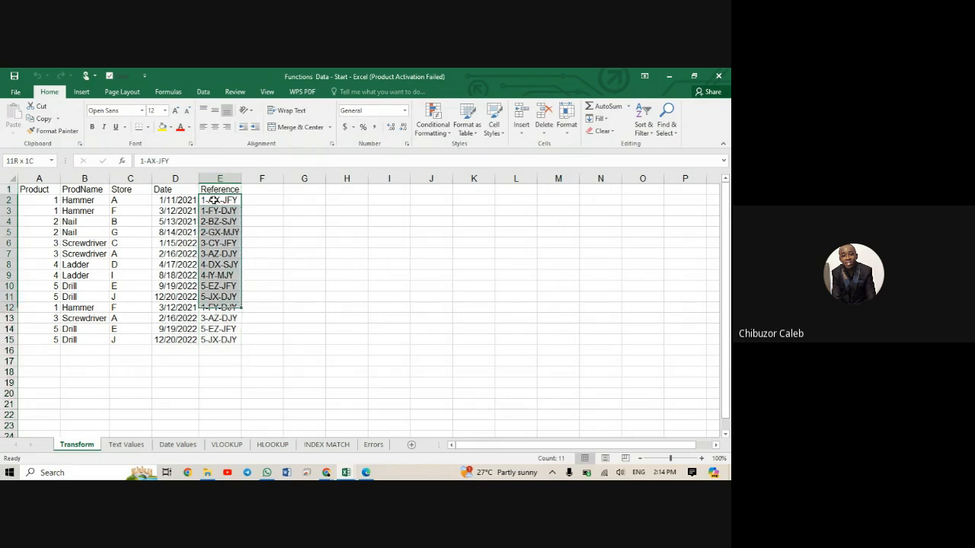
key(shift+Down)
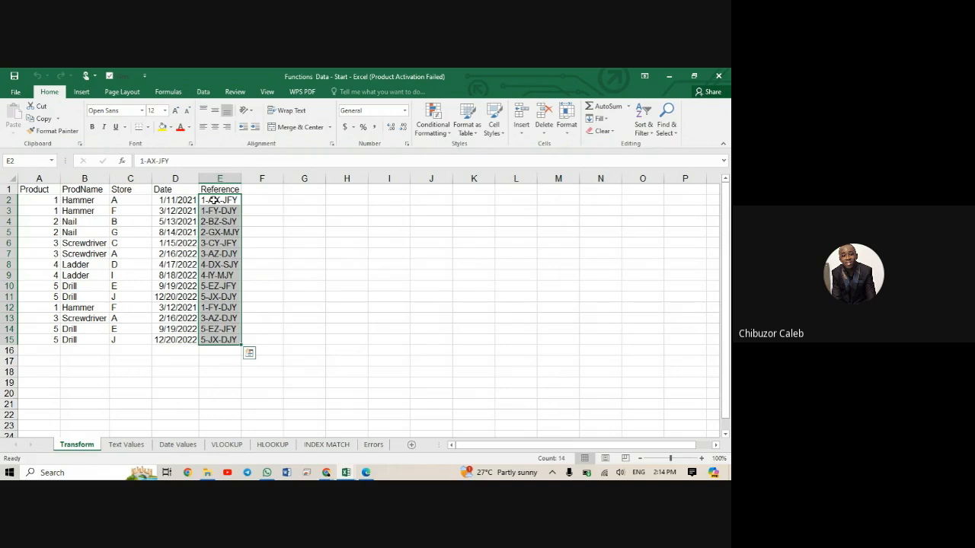
click(201, 92)
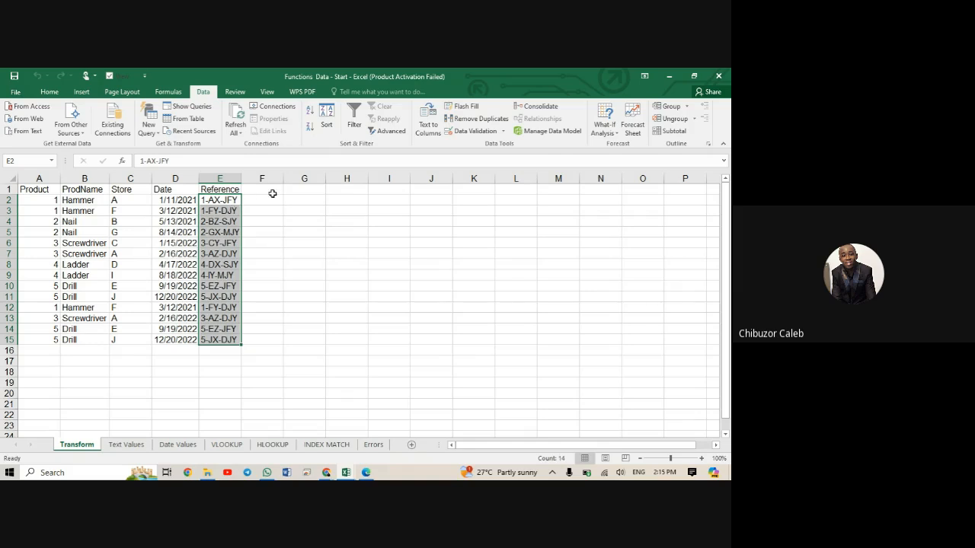
click(429, 128)
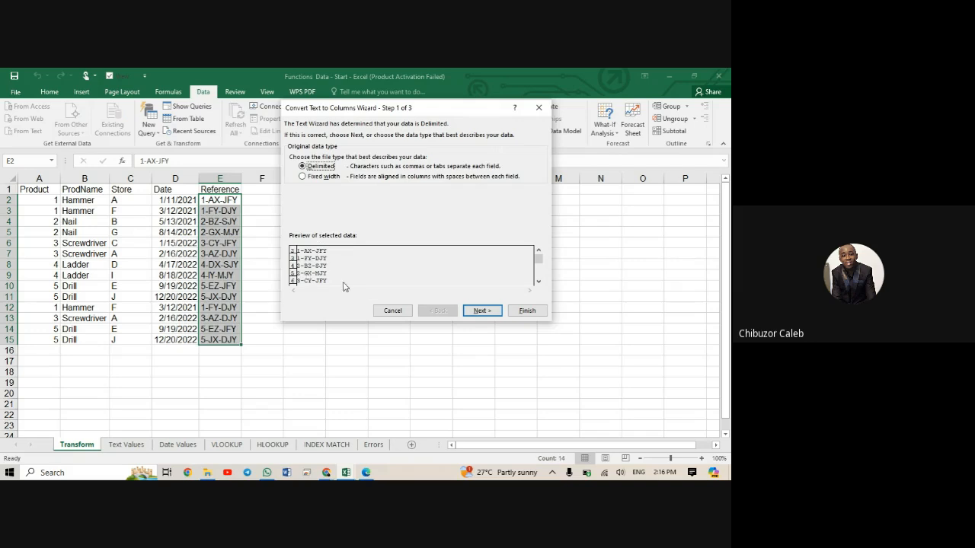
click(481, 312)
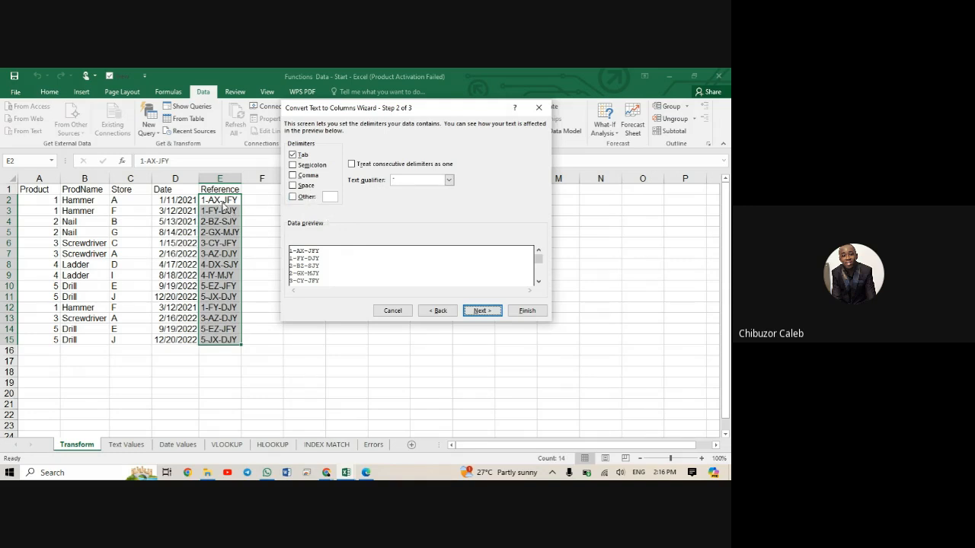
click(294, 157)
click(292, 198)
text(-)
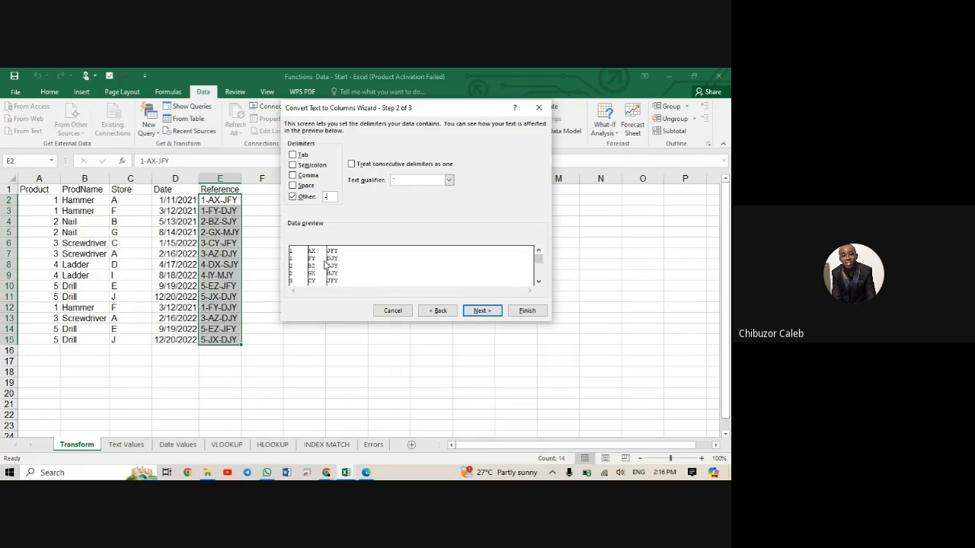
click(482, 311)
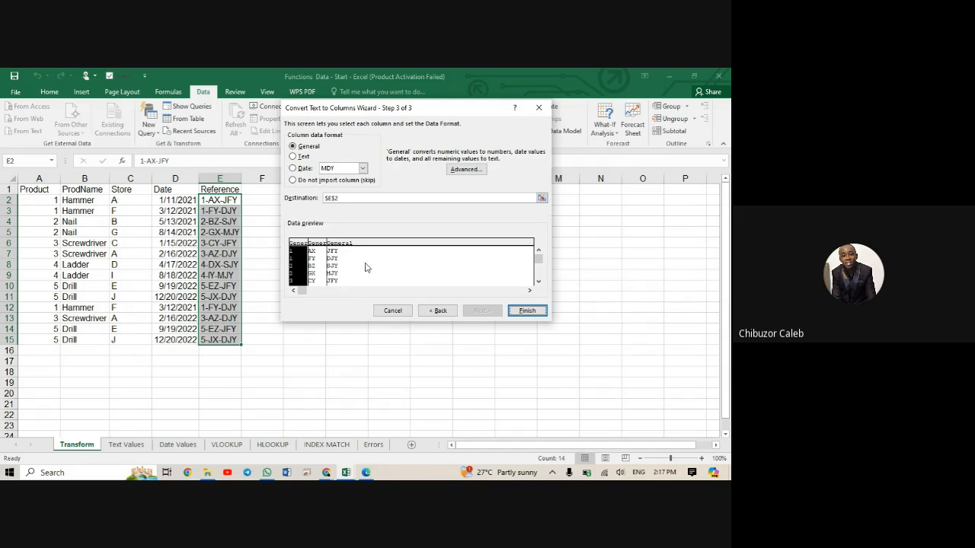
Set the data format of the second and third split columns to Text.
click(317, 244)
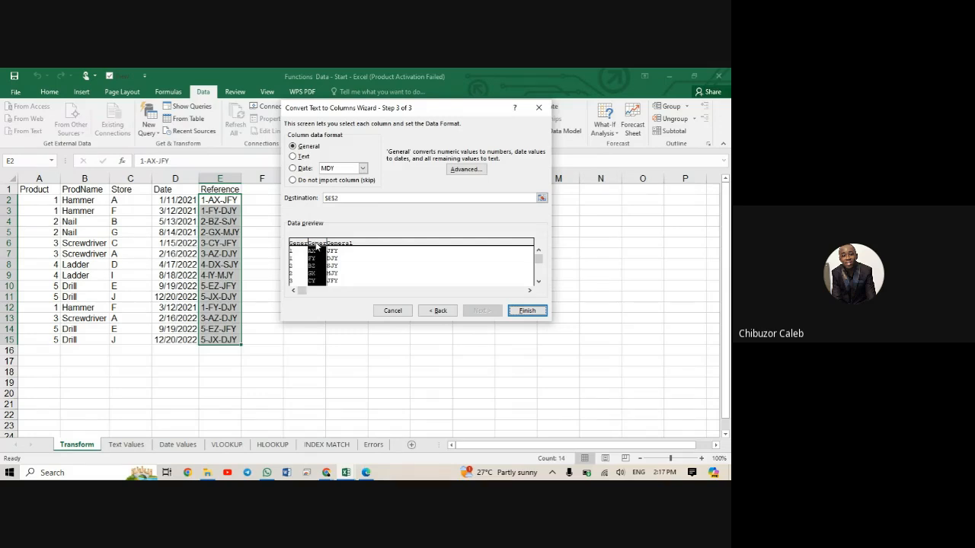
click(329, 245)
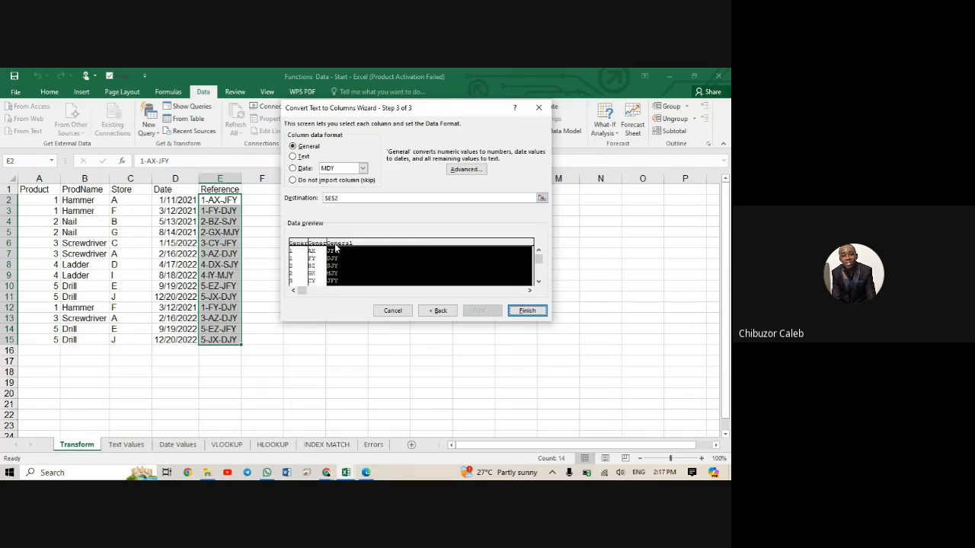
click(319, 244)
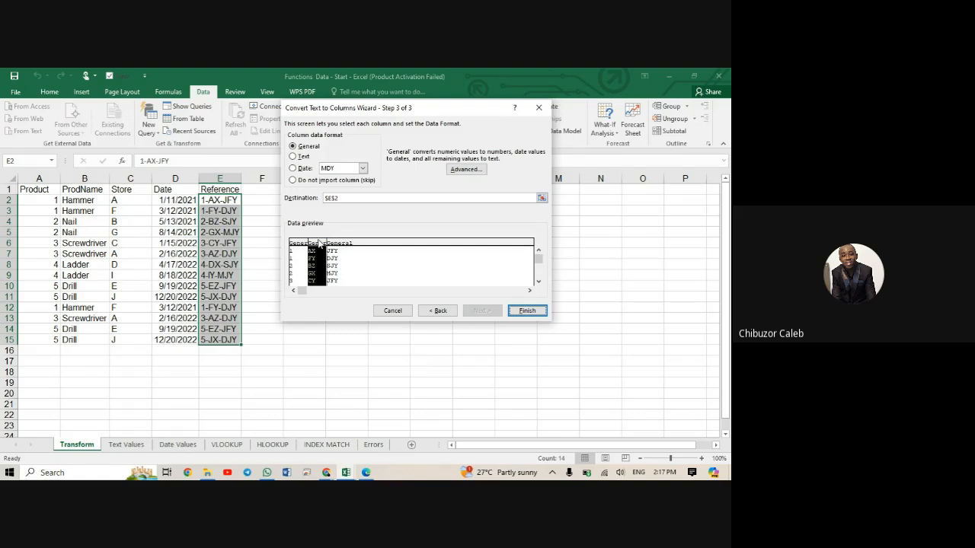
click(293, 157)
click(340, 246)
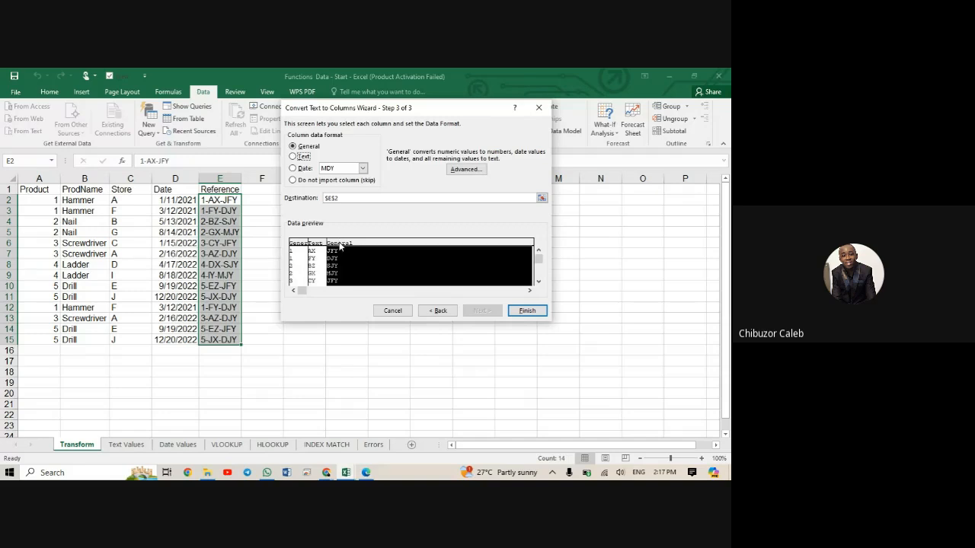
click(293, 157)
Skip importing the first split column and finish Text to Columns with F2 as the destination.
click(297, 263)
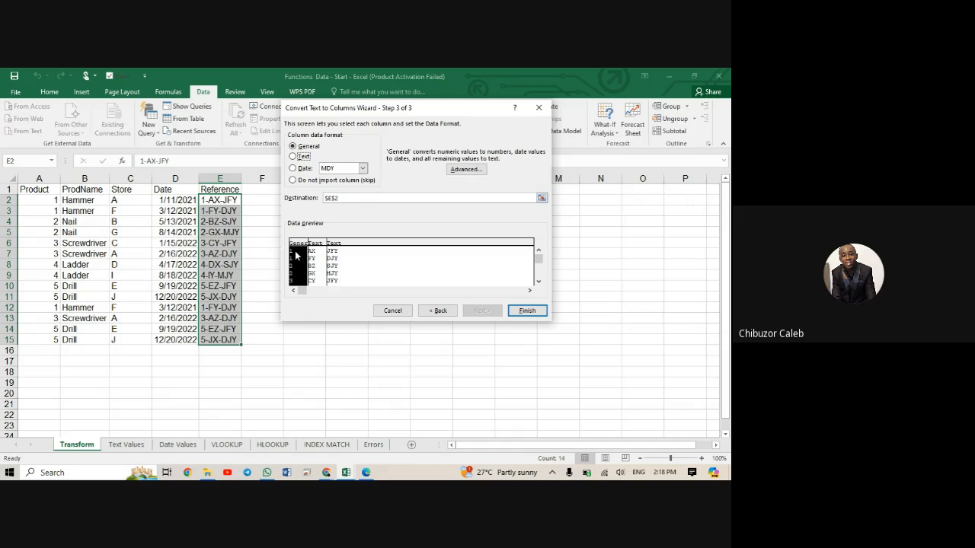
click(292, 181)
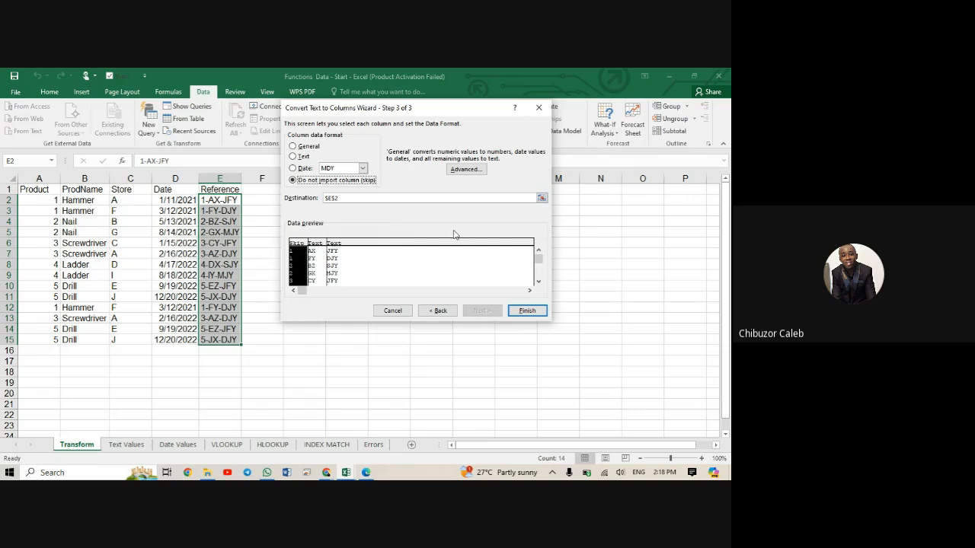
click(541, 199)
click(264, 199)
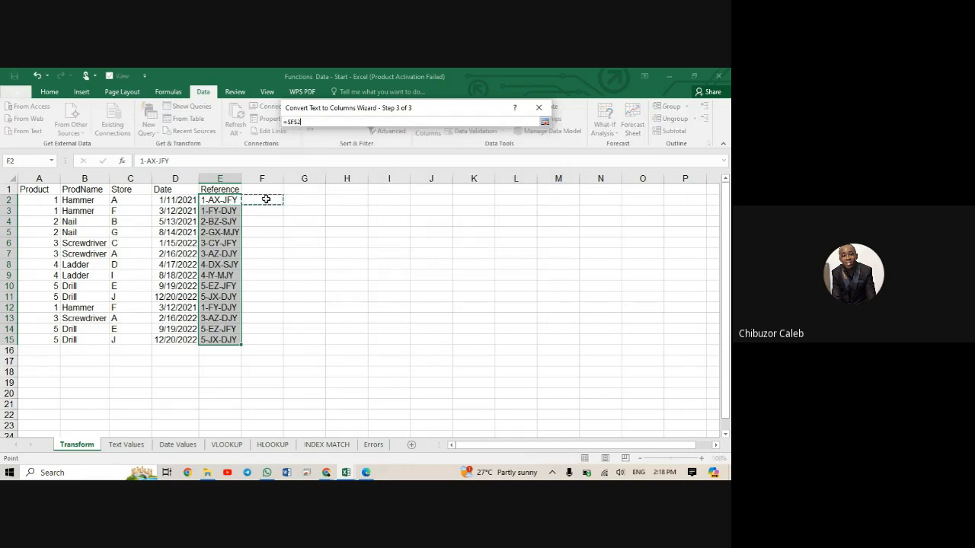
click(544, 123)
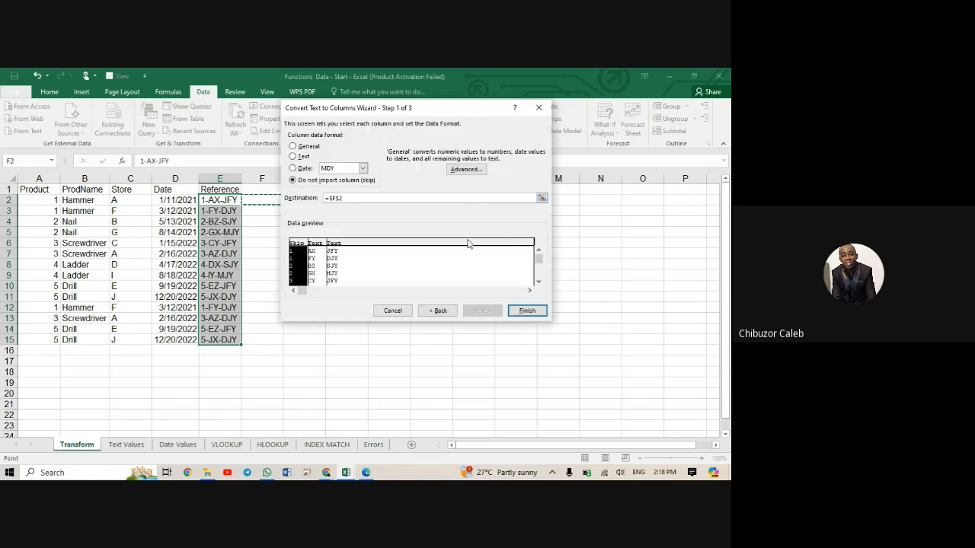
click(526, 310)
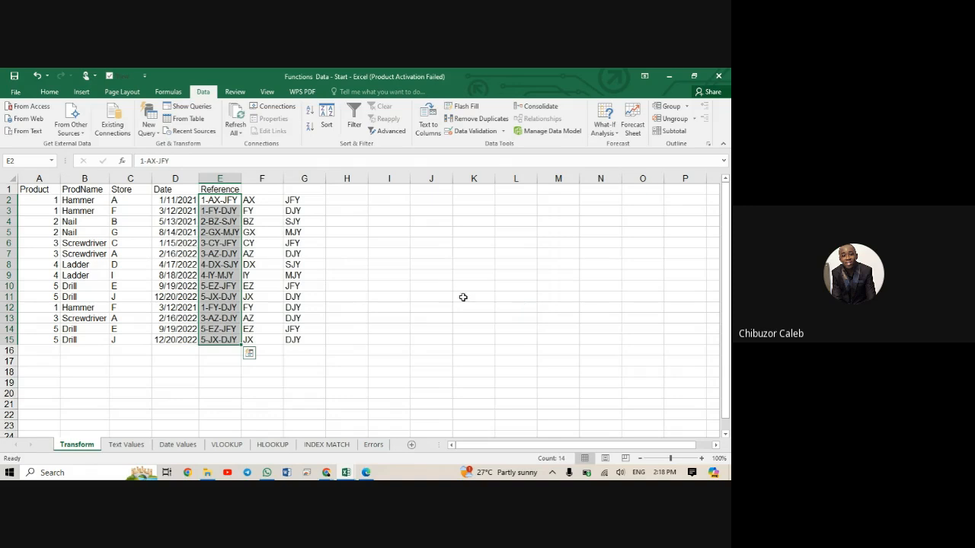
Examine the split values in F2 and G2 and the header cell F1 above them.
click(262, 200)
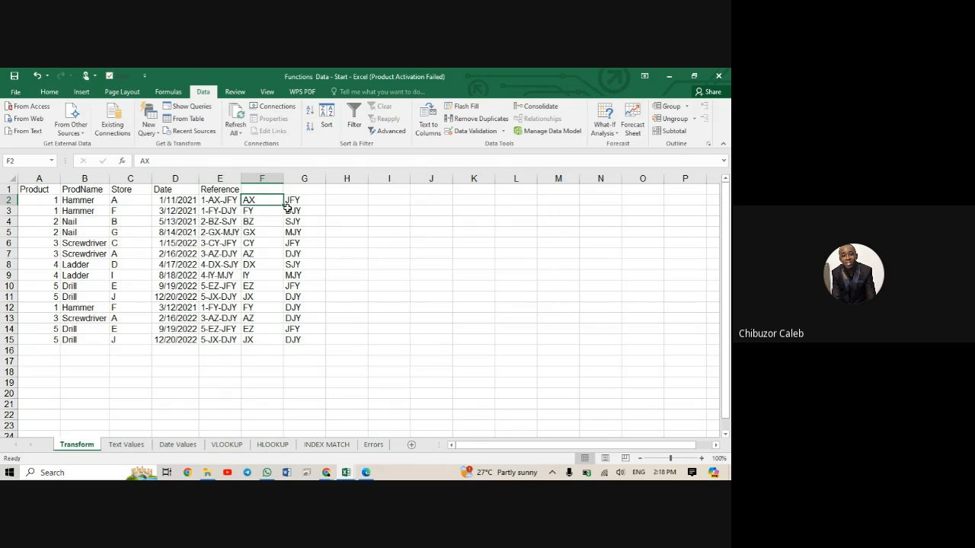
click(310, 200)
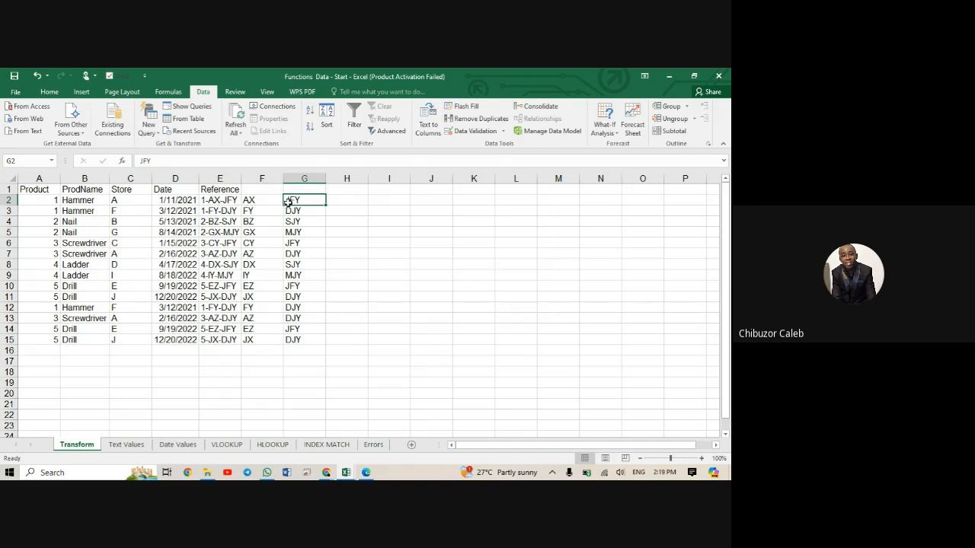
click(254, 189)
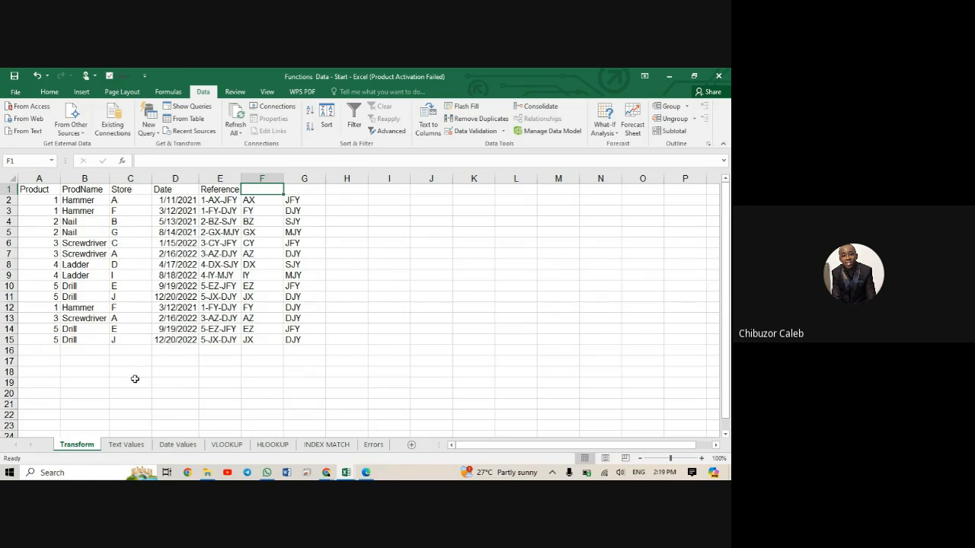
Switch to the Text Values sheet and inspect the Concat and StoreRef columns.
click(124, 445)
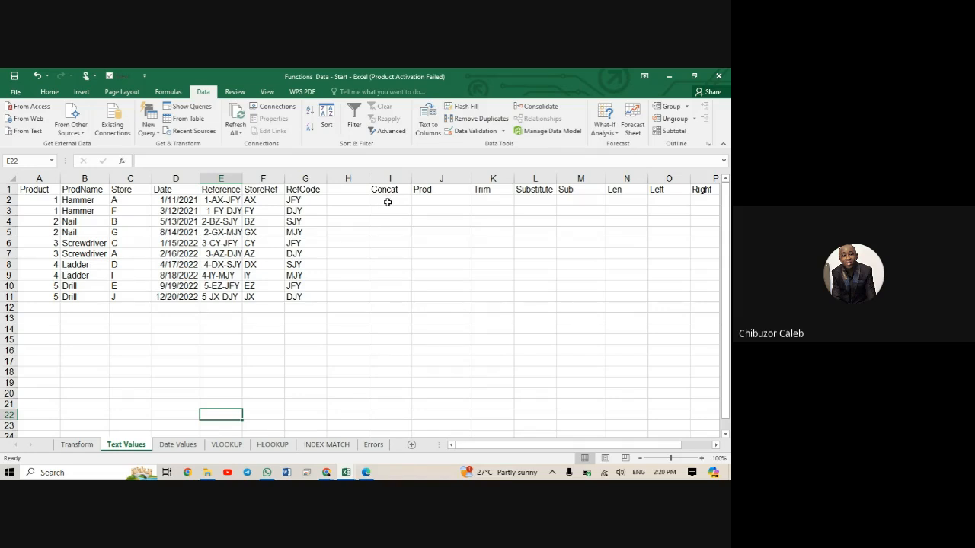
click(380, 198)
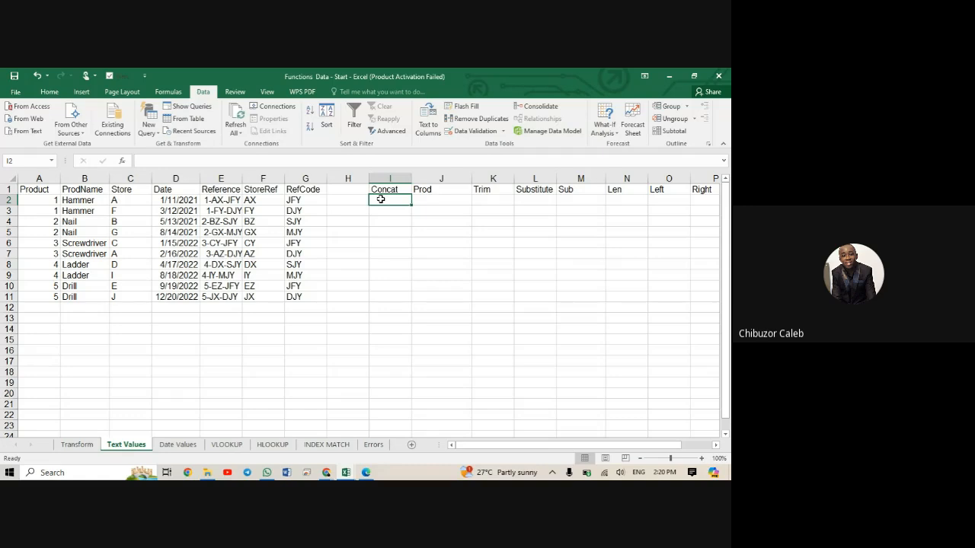
click(260, 190)
click(261, 200)
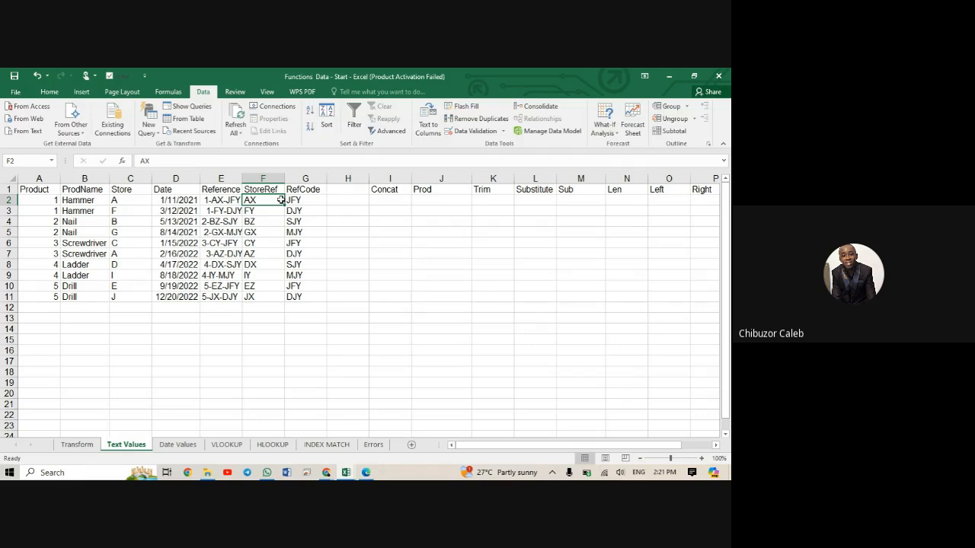
Enter =CONCATENATE(F2," ",G2) in I2 to join the StoreRef and RefCode values with a space.
click(382, 201)
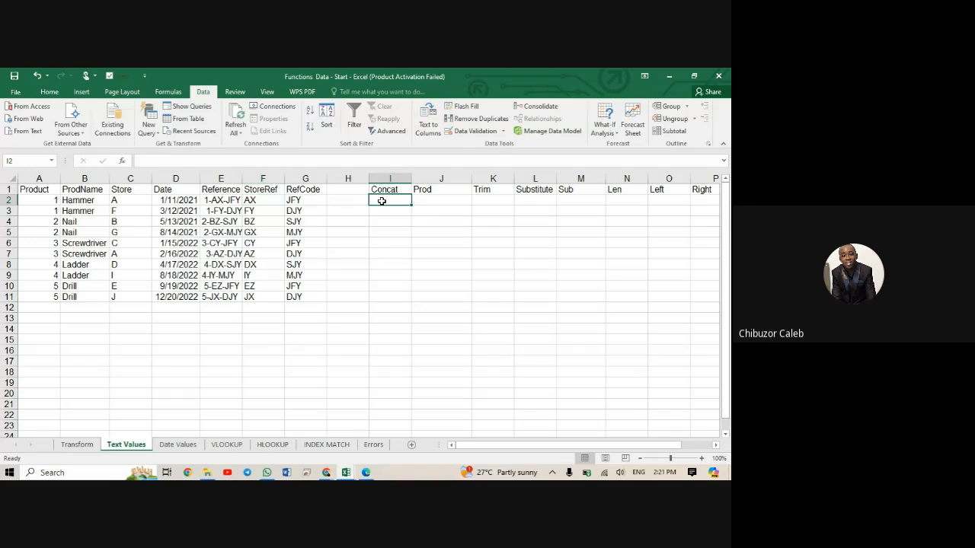
text(=)
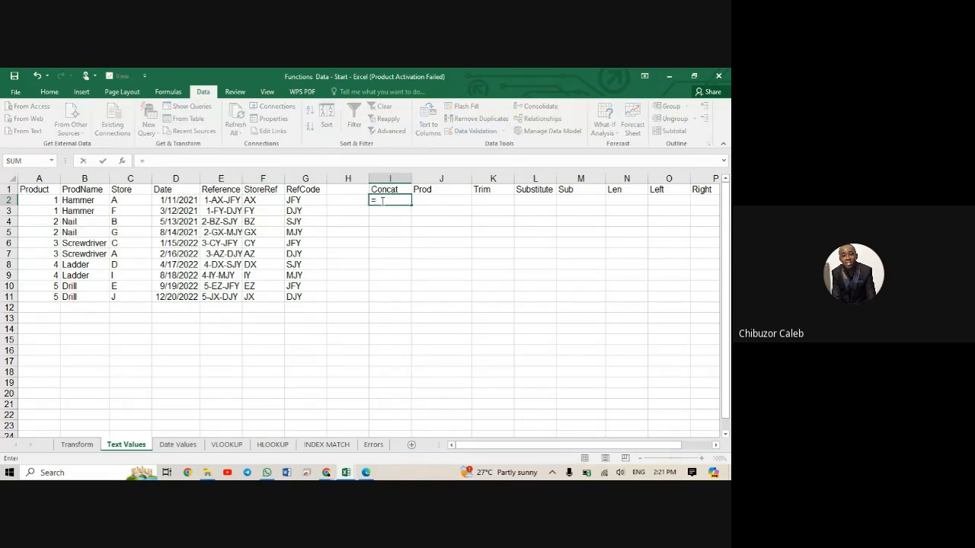
text(con)
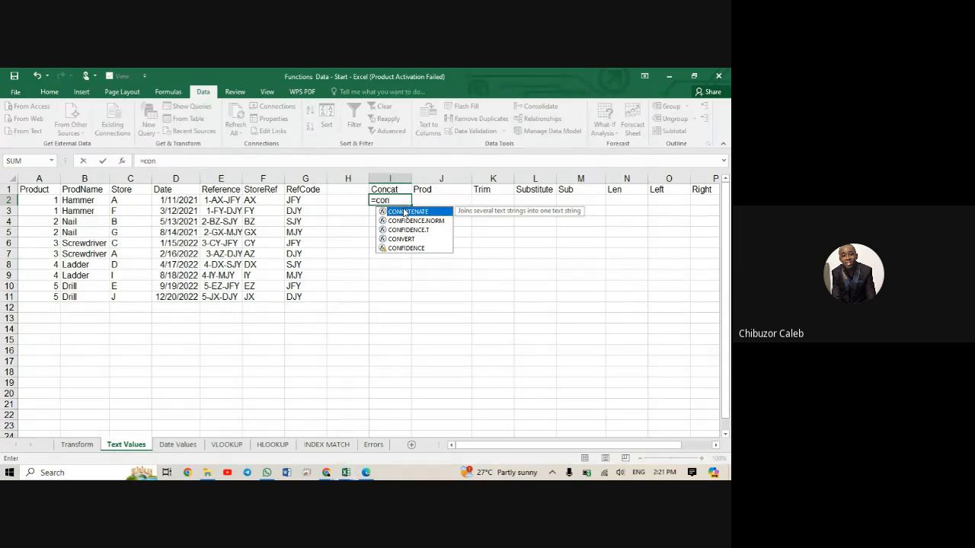
double_click(405, 212)
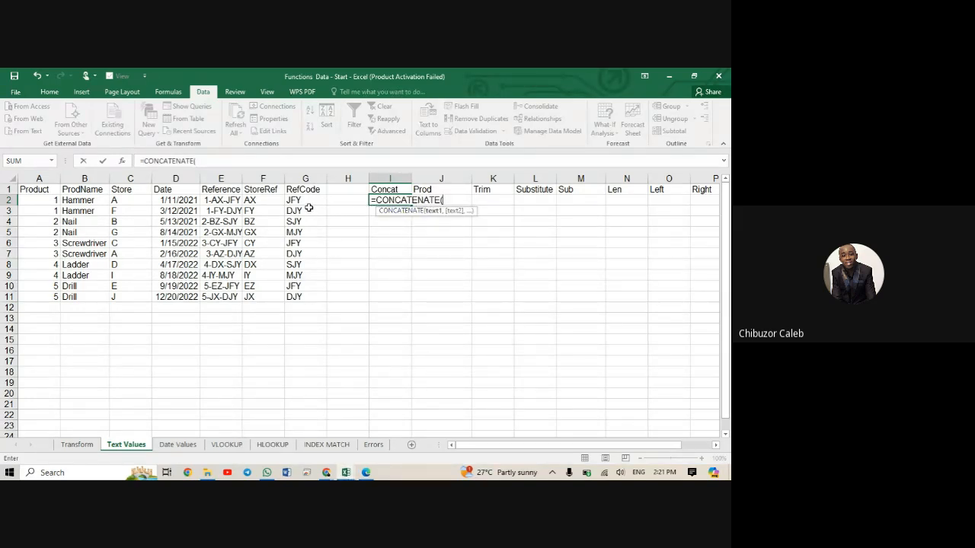
click(258, 200)
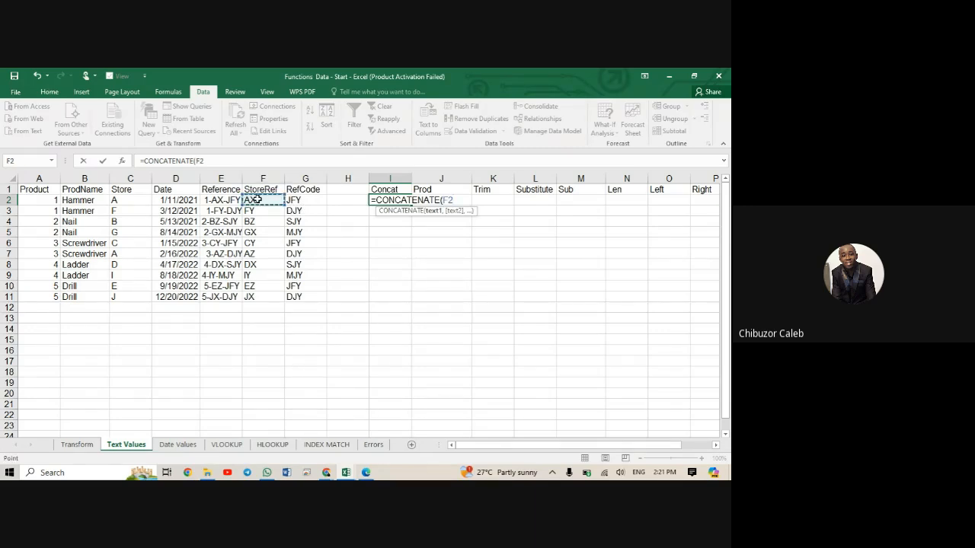
text(,)
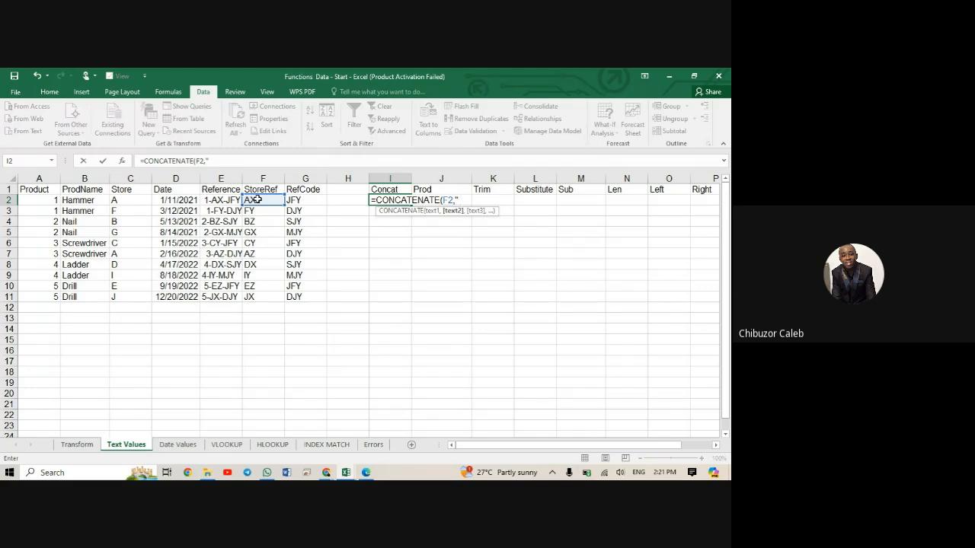
text(",)
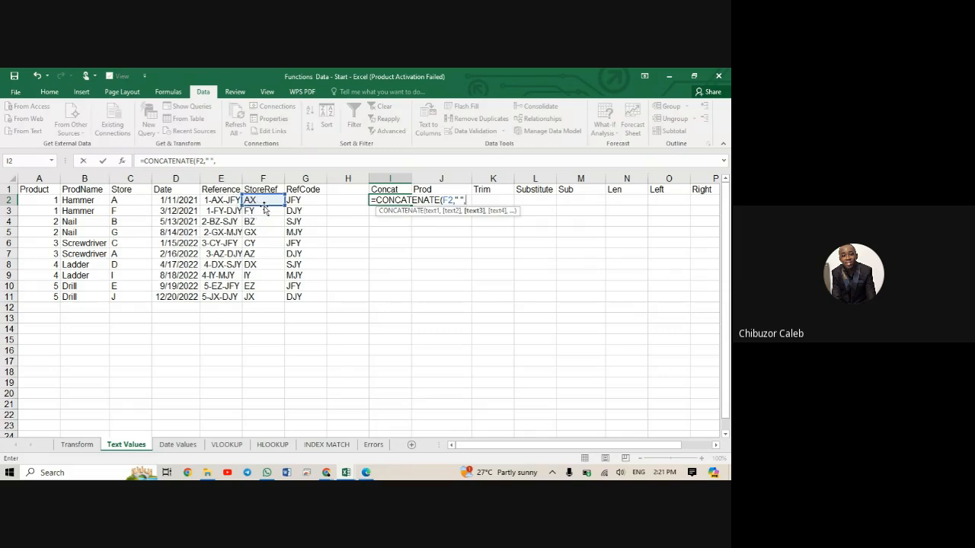
click(301, 200)
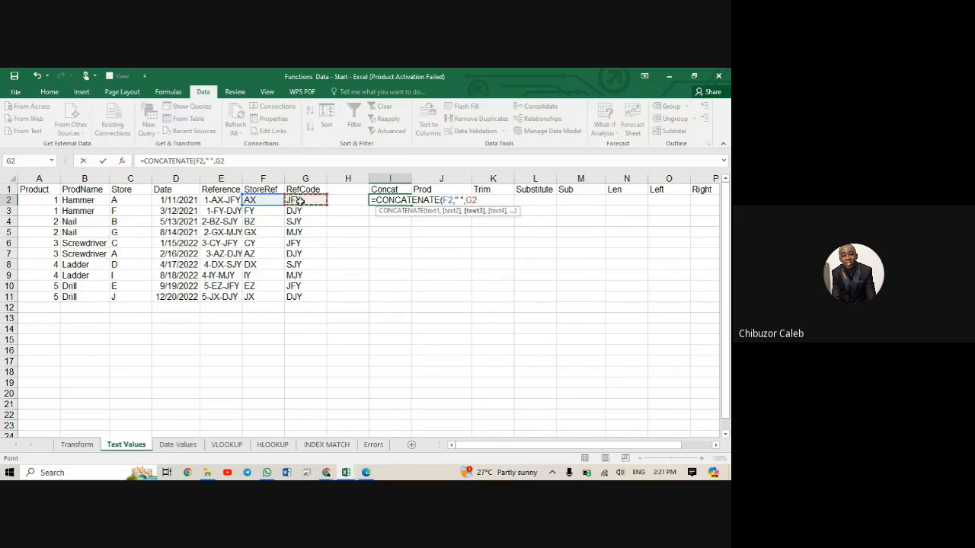
text())
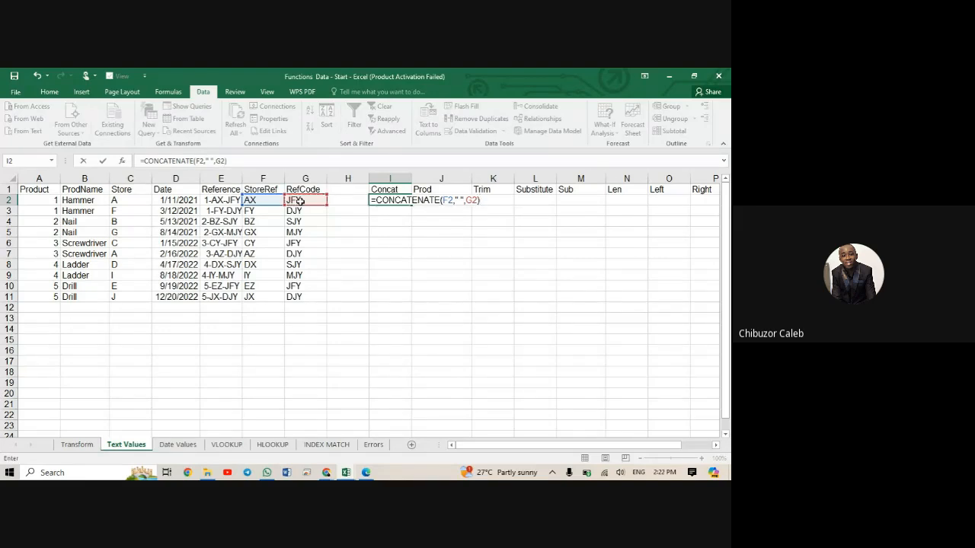
key(Return)
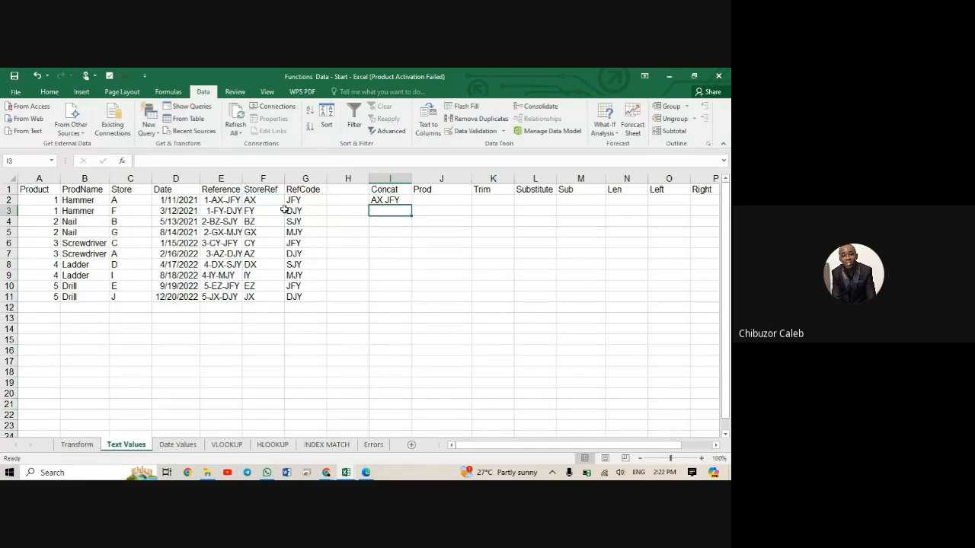
Fill the CONCATENATE formula from I2 down to I11.
click(389, 202)
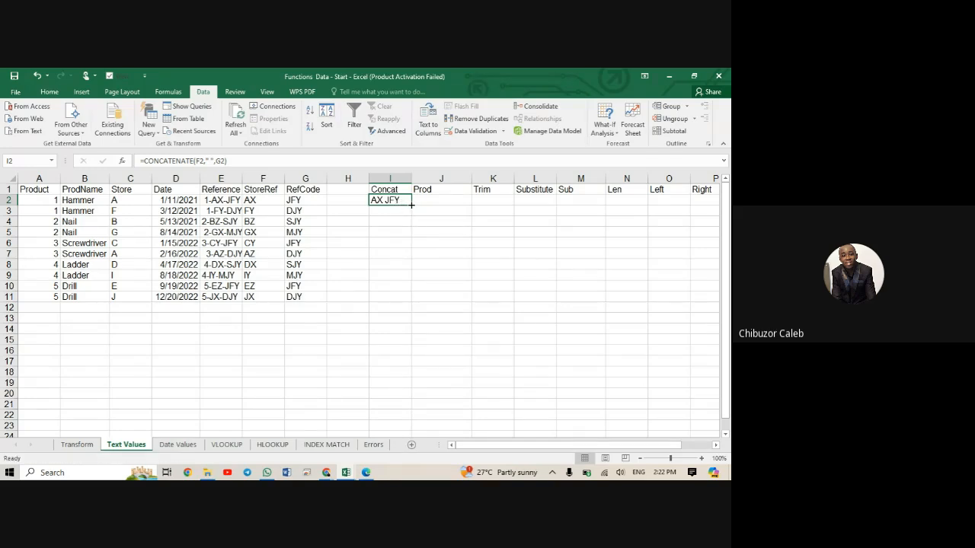
mouse_move(412, 203)
mouse_down()
mouse_move(403, 225)
mouse_move(362, 214)
mouse_move(411, 203)
mouse_up()
drag(410, 204, 407, 301)
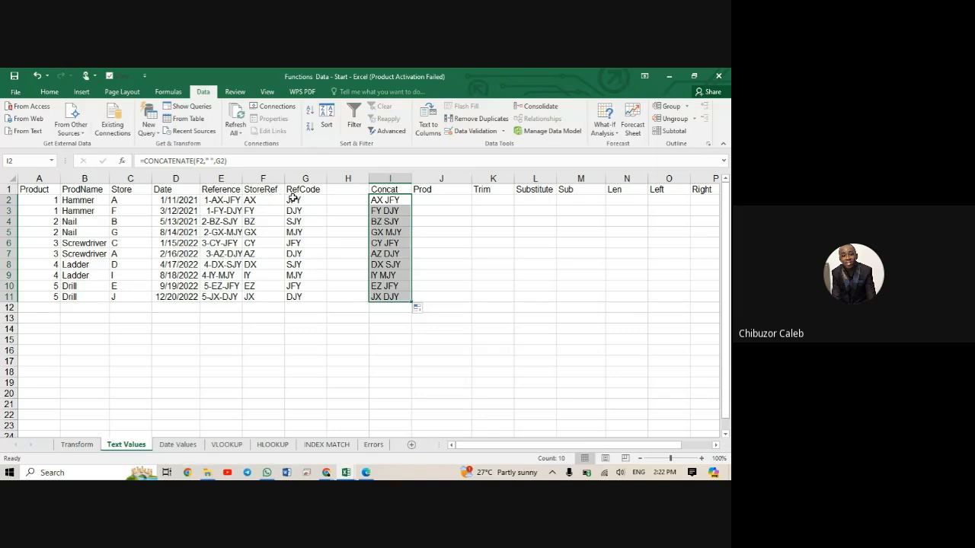
Add a hyphen before the space in I2's separator, making the formula =CONCATENATE(F2,"- ",G2).
click(399, 200)
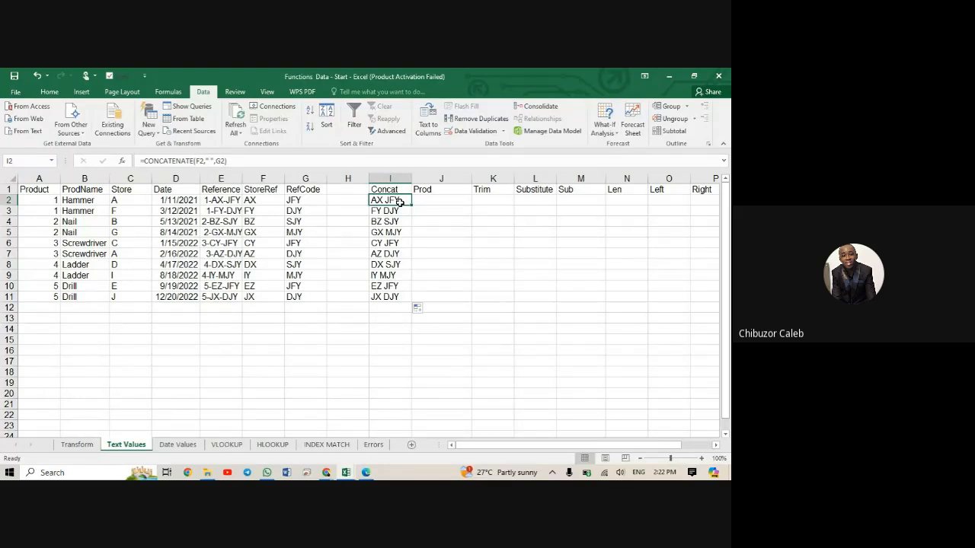
click(209, 159)
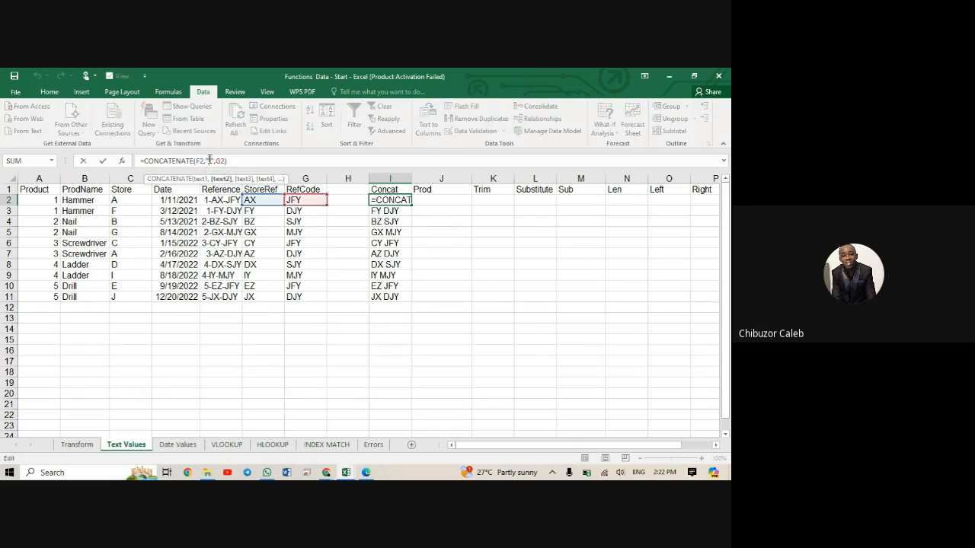
text(-)
text())
key(Return)
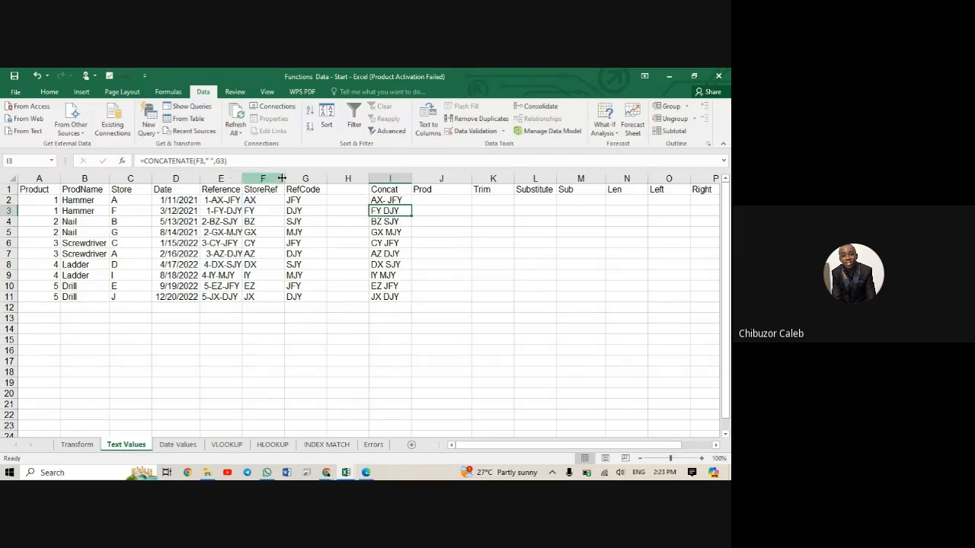
Change I2's formula to =CONCATENATE(F2," - ",G2) and fill it down to I11.
click(394, 201)
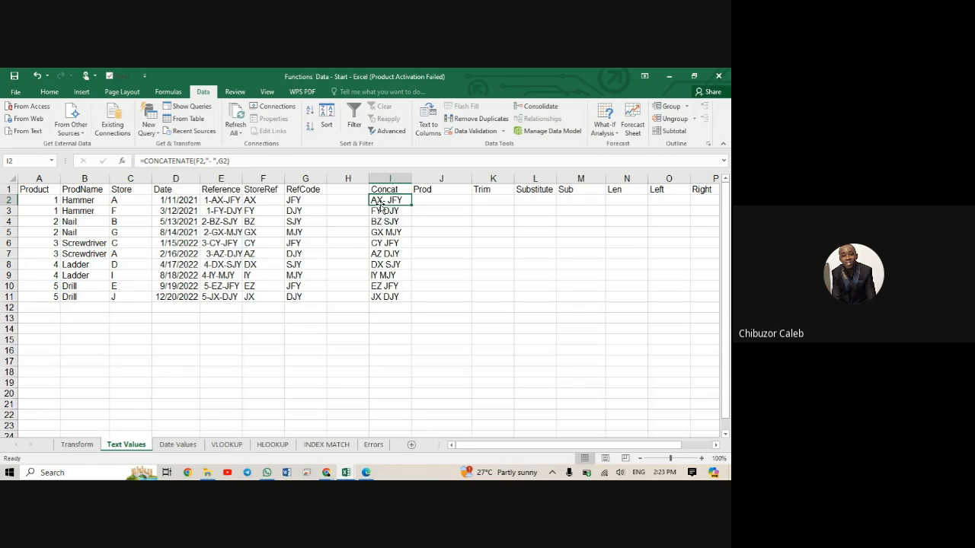
click(208, 161)
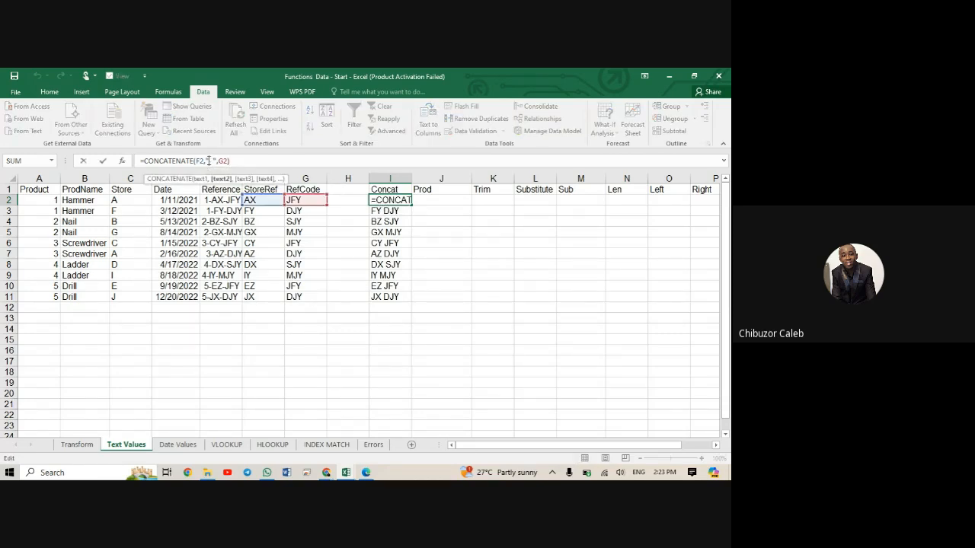
text(-)
key(Return)
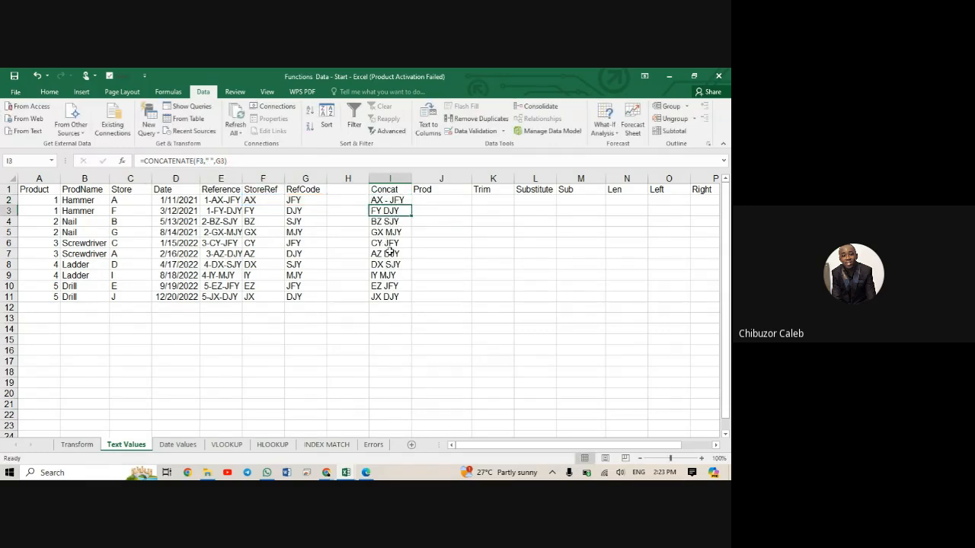
click(388, 201)
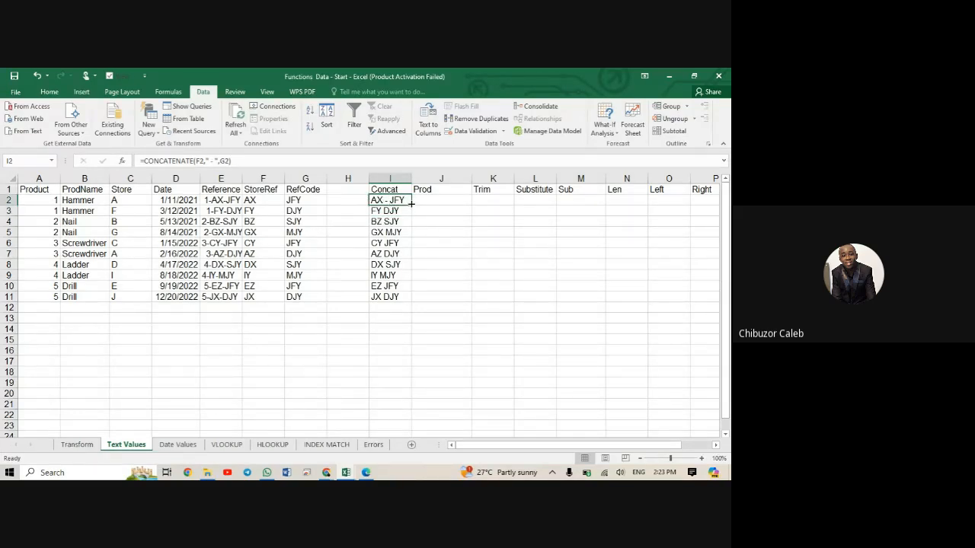
double_click(411, 203)
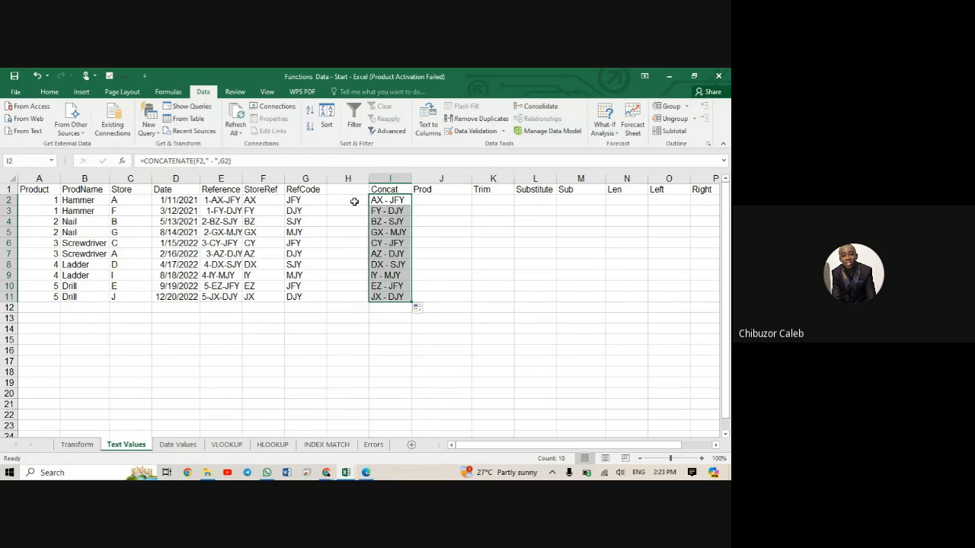
Enter =CONCATENATE(A2, " :", B2) in J2 to join the product number and name, and fill it down to J11.
click(431, 199)
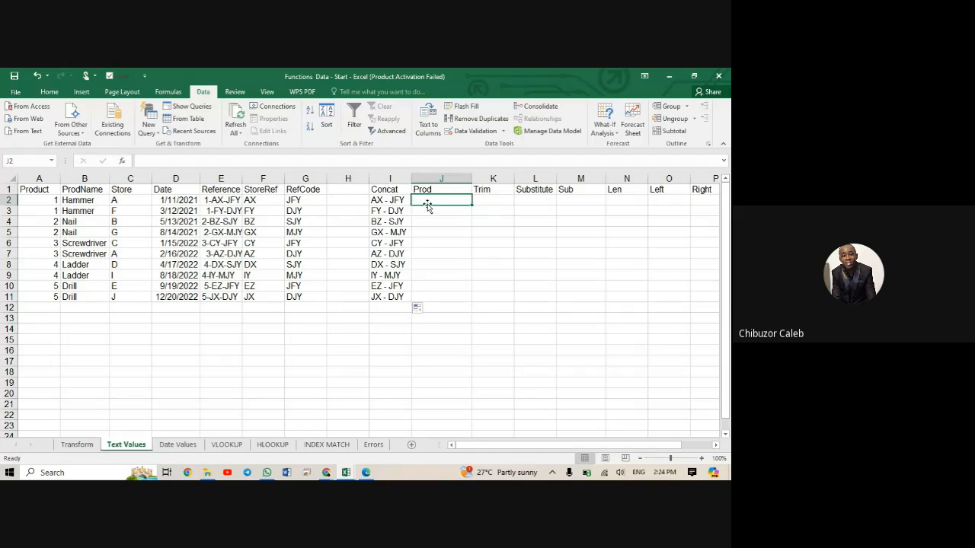
text(=)
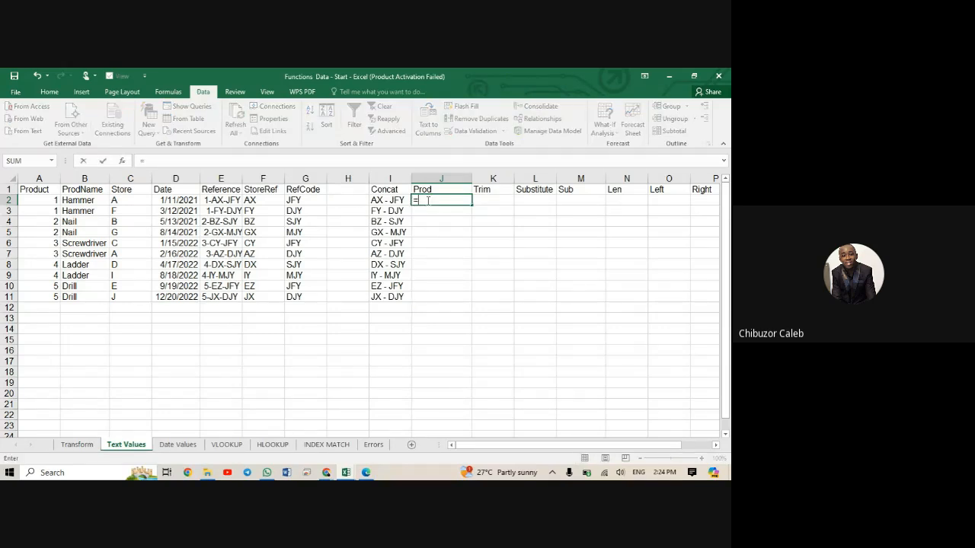
text(con)
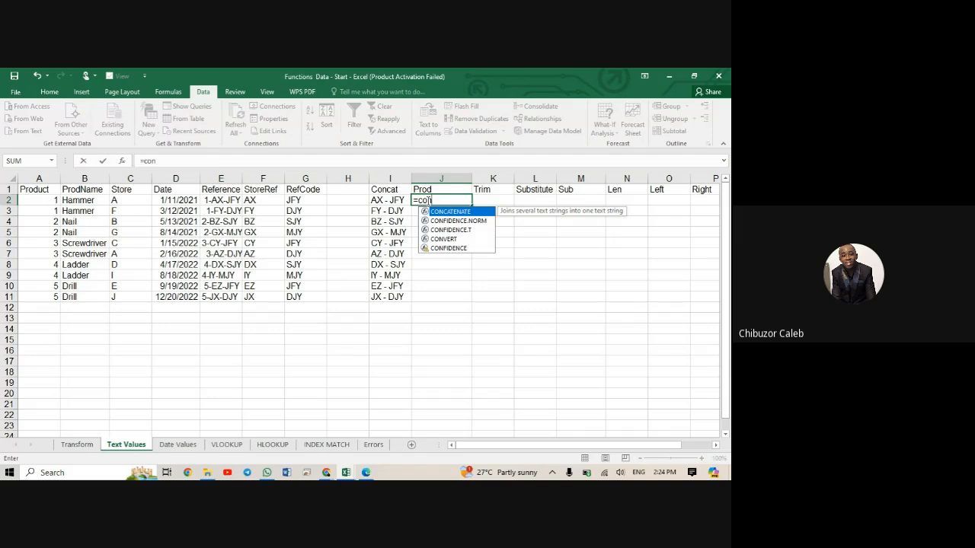
key(Tab)
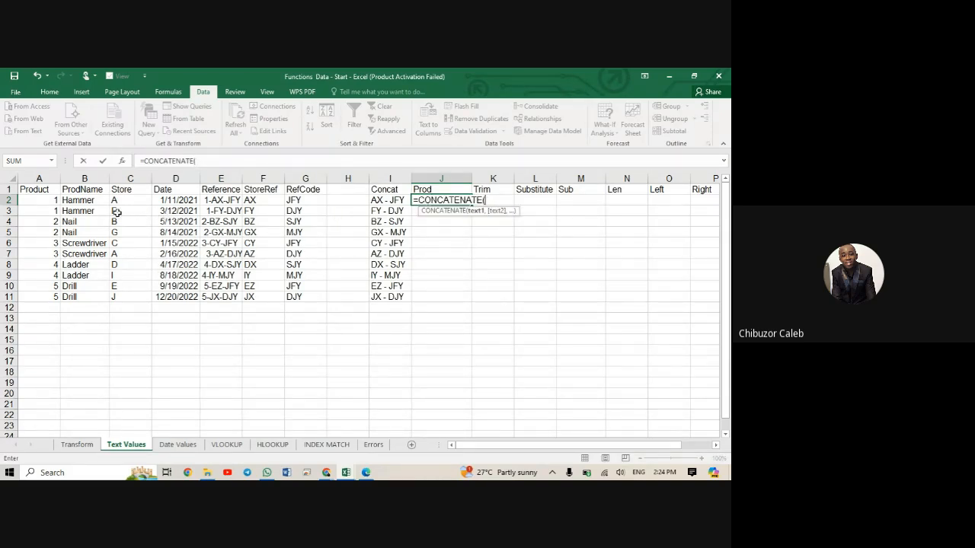
click(34, 201)
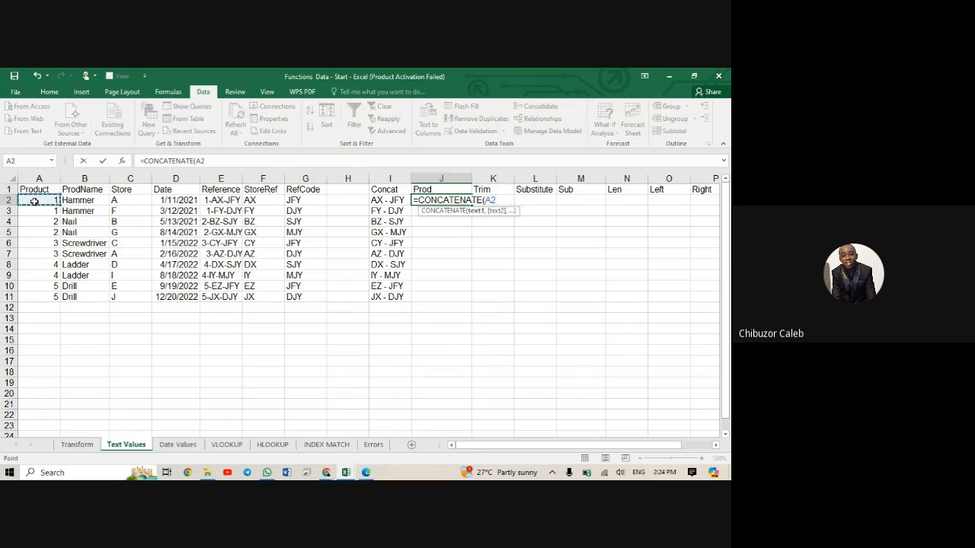
text(,)
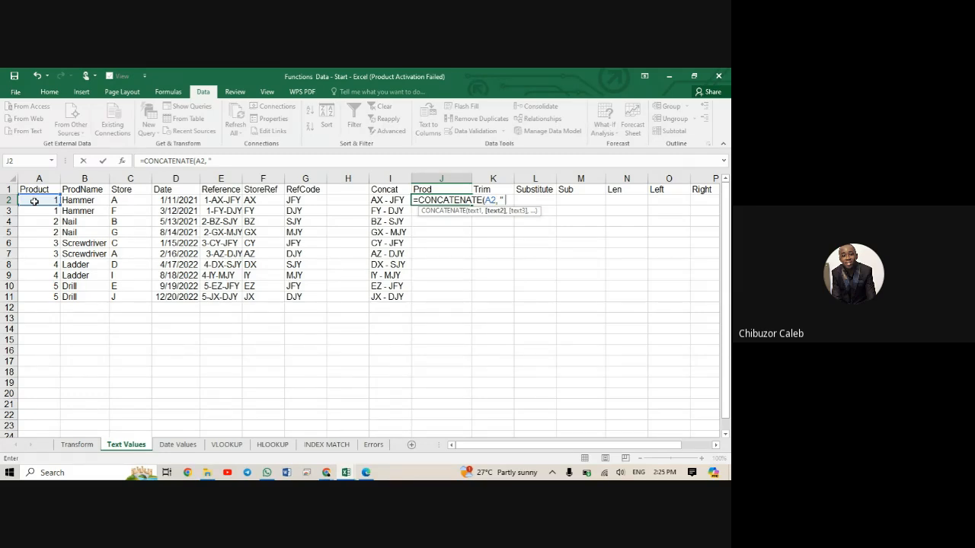
text(:)
text(,)
click(79, 200)
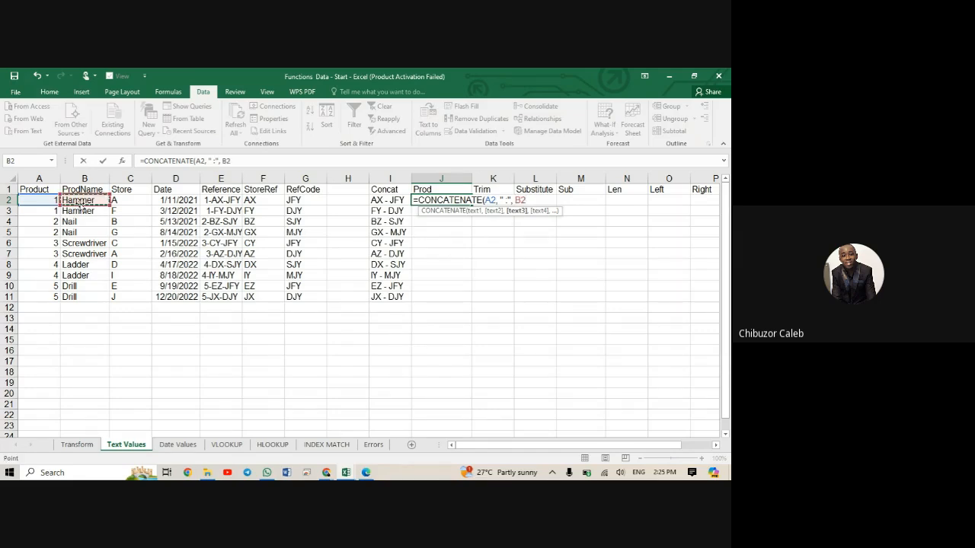
text())
key(ctrl+Return)
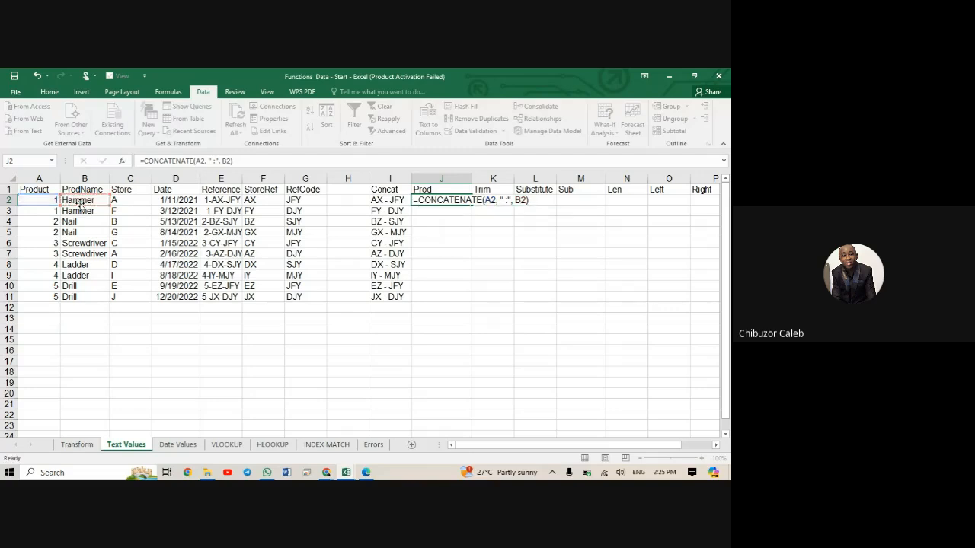
key(Return)
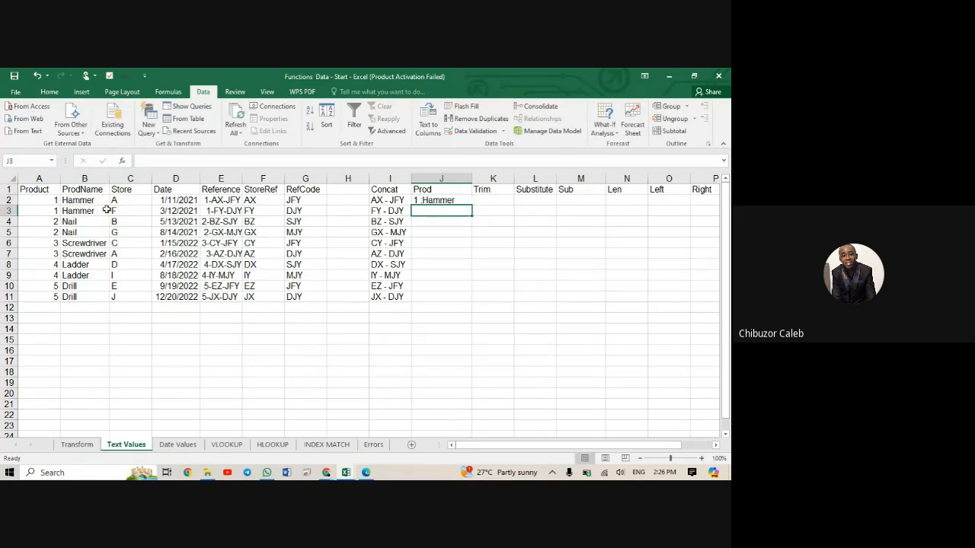
click(453, 200)
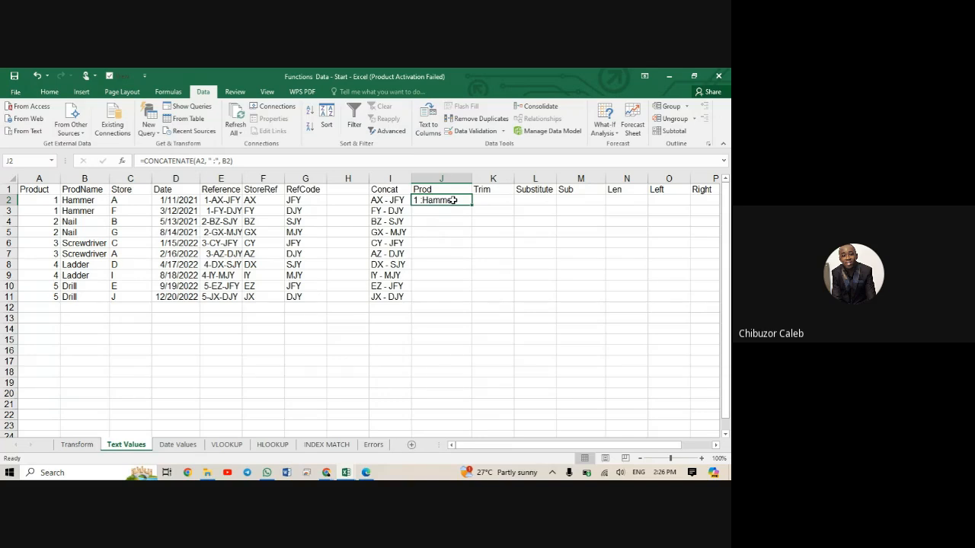
double_click(472, 205)
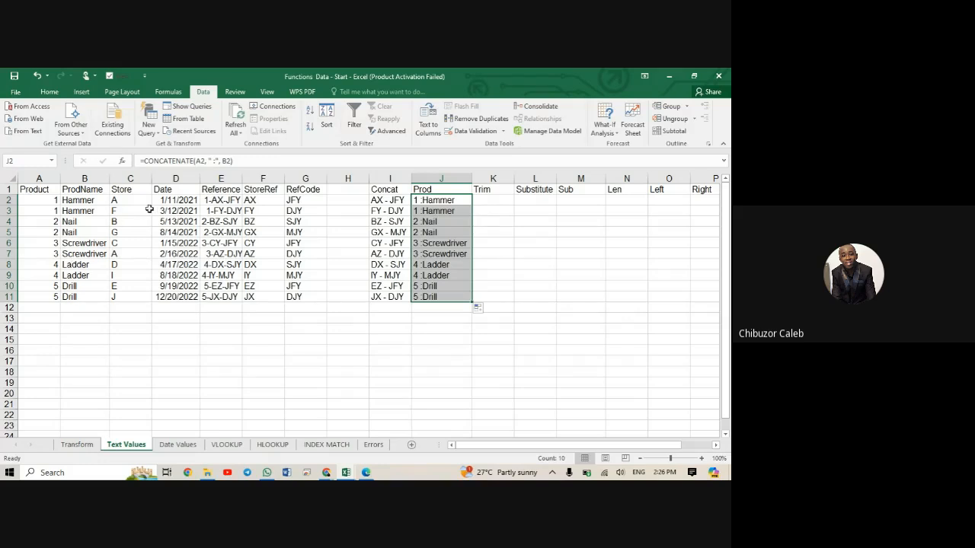
click(488, 201)
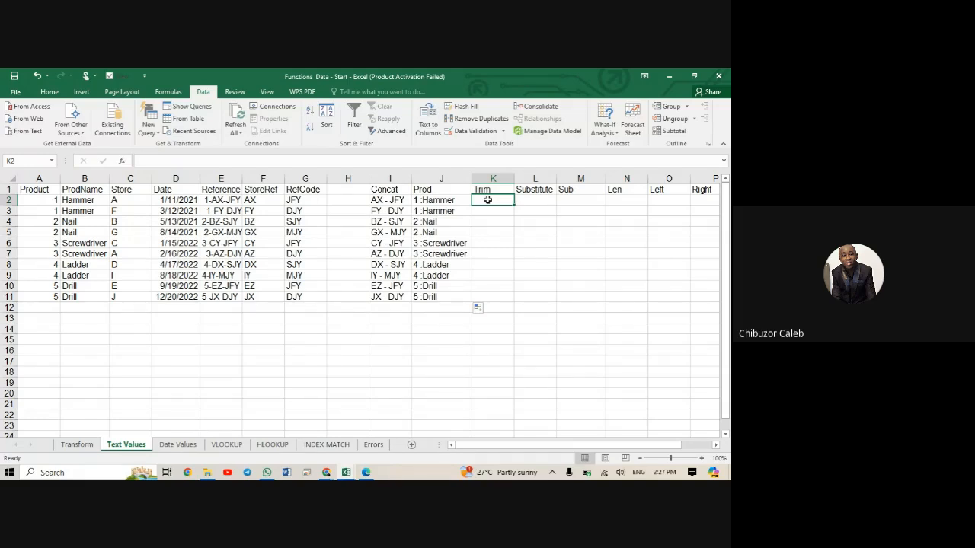
text(=)
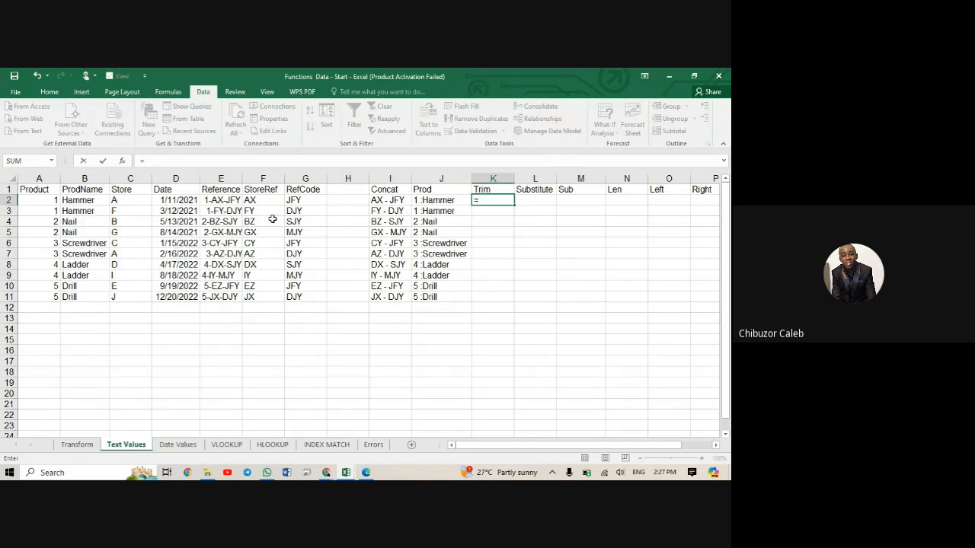
key(Escape)
click(221, 201)
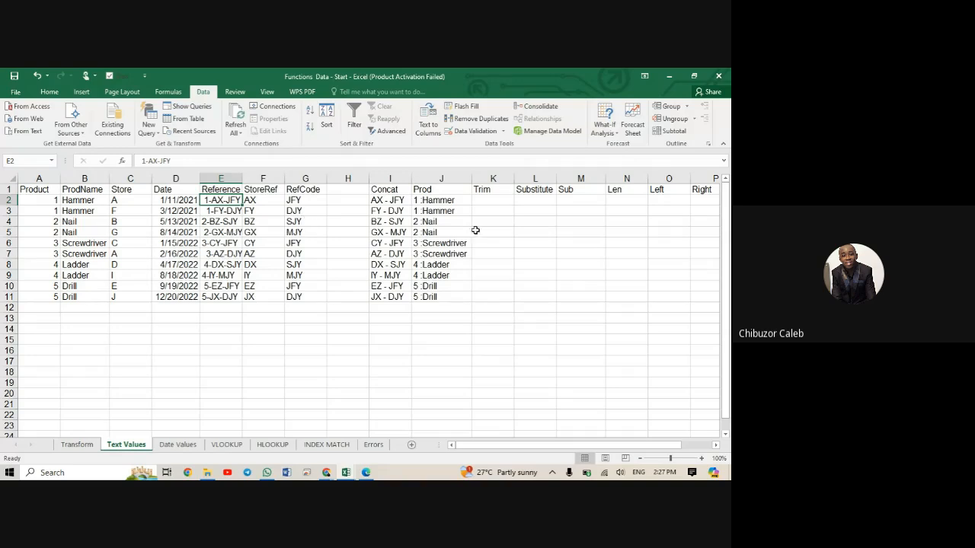
Enter =TRIM(E2) in K2 to strip extra spaces from the Reference code, and fill it down to K11.
click(485, 200)
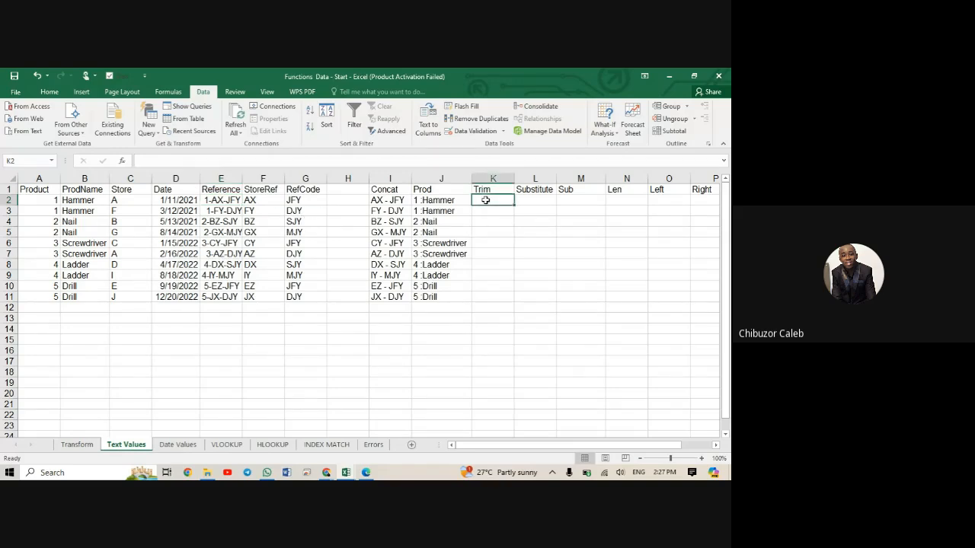
text(=tr)
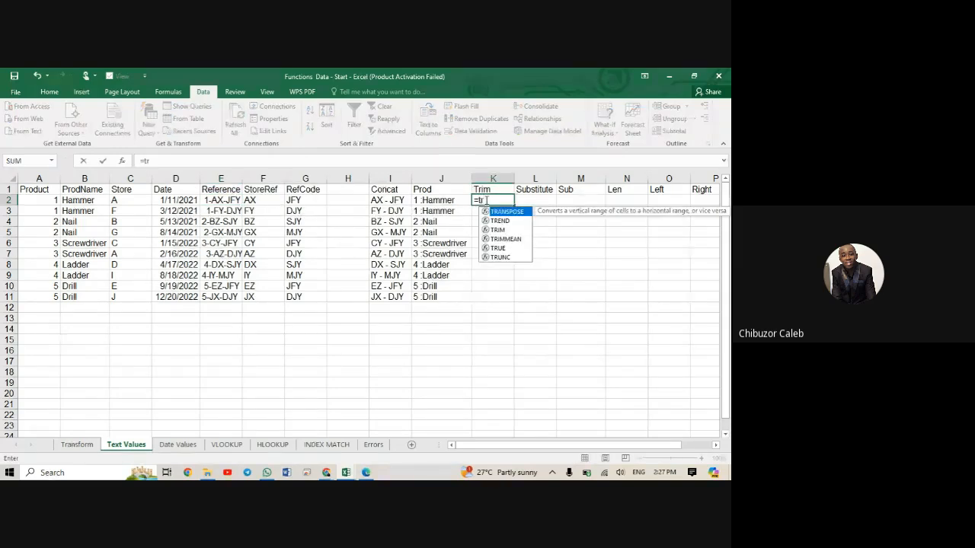
text(im)
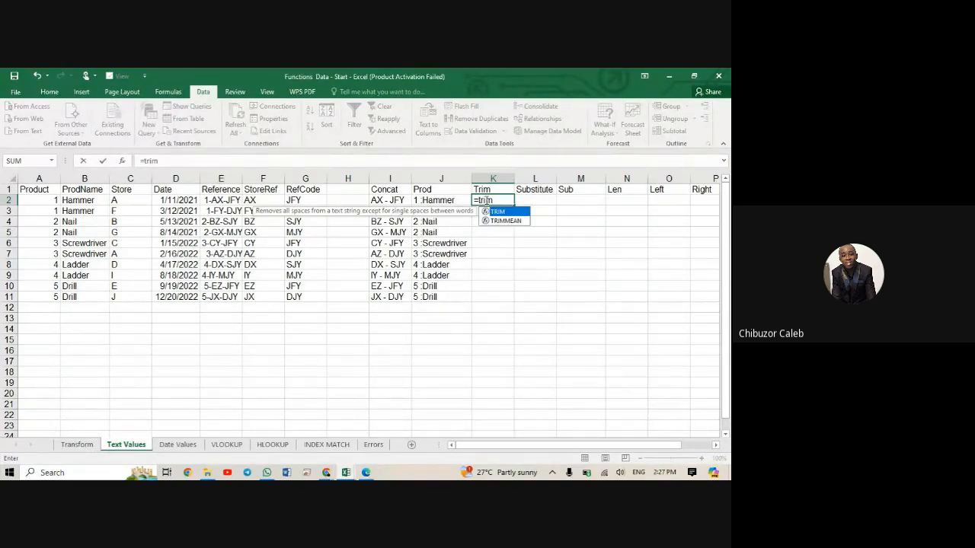
key(Tab)
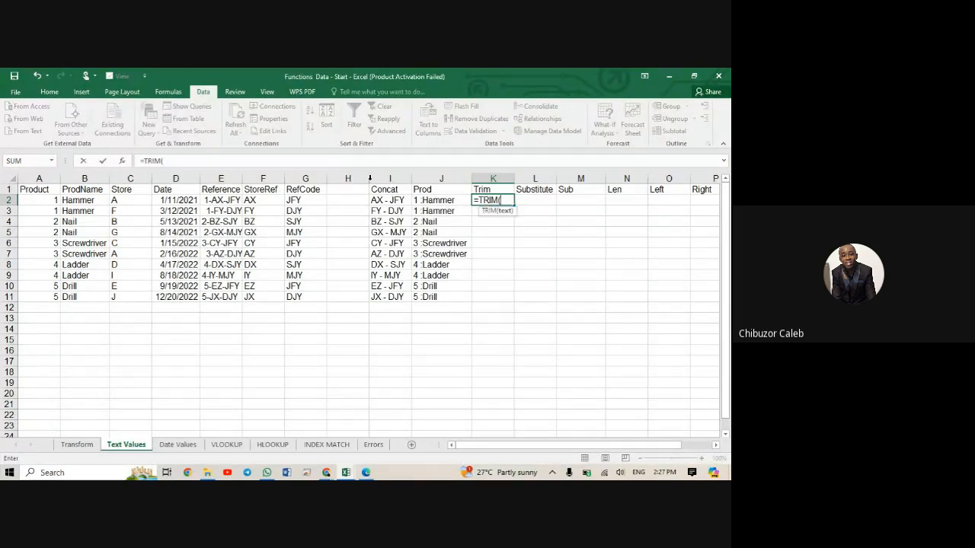
click(222, 198)
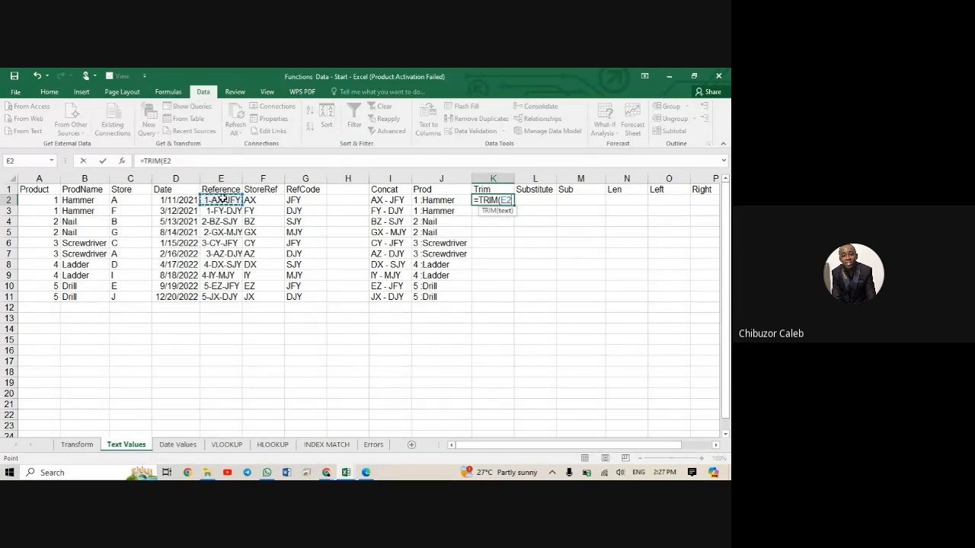
text())
key(Return)
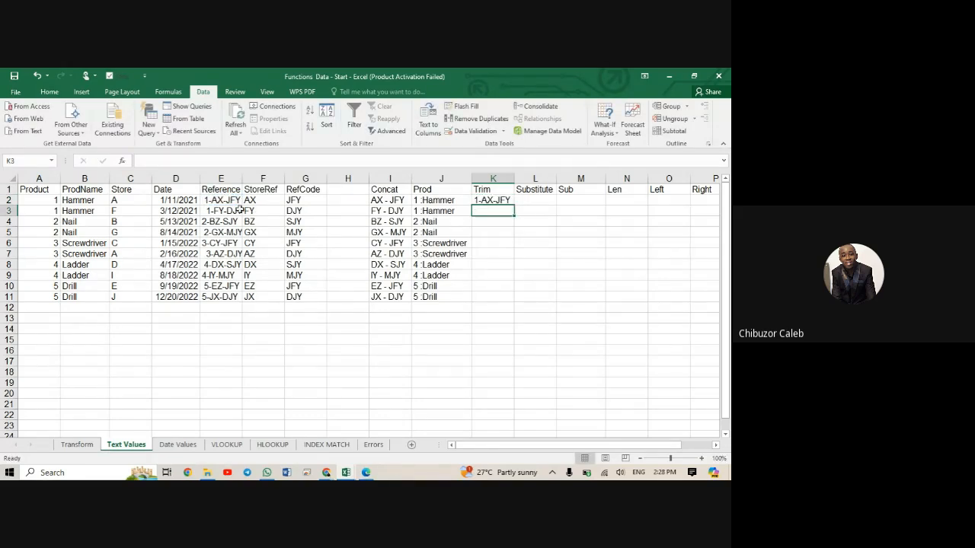
click(501, 201)
double_click(512, 206)
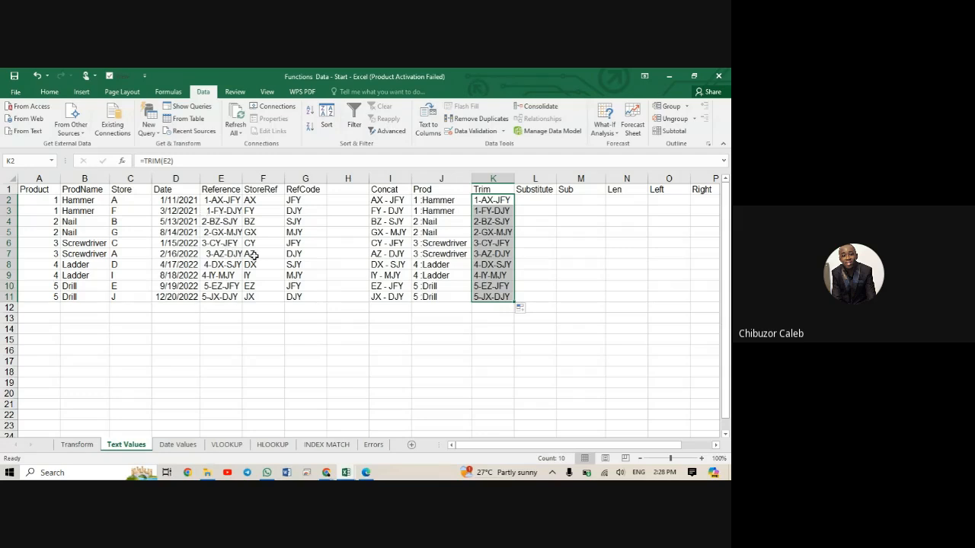
click(493, 224)
click(493, 200)
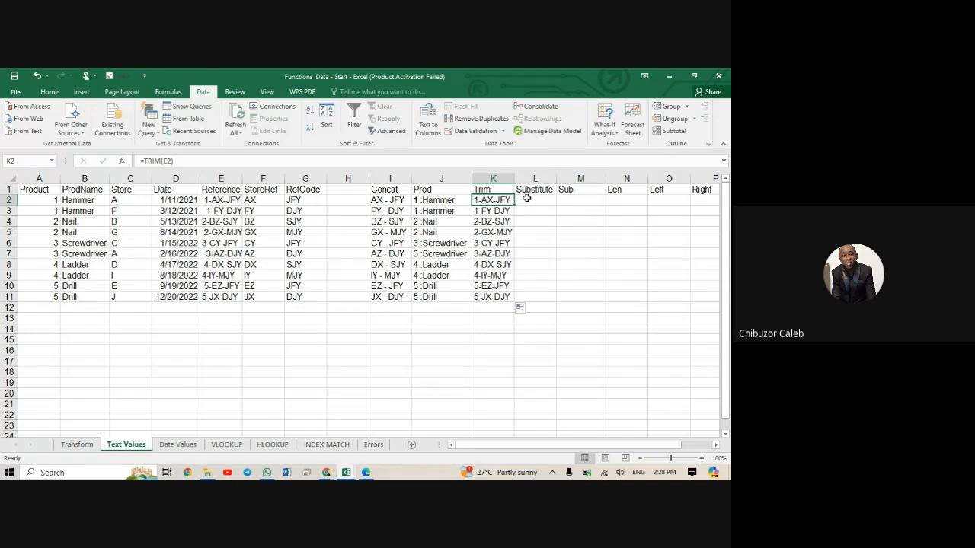
Enter =SUBSTITUTE(K2, "-","?") in L2 to replace hyphens with question marks, and fill it down to L11.
click(527, 198)
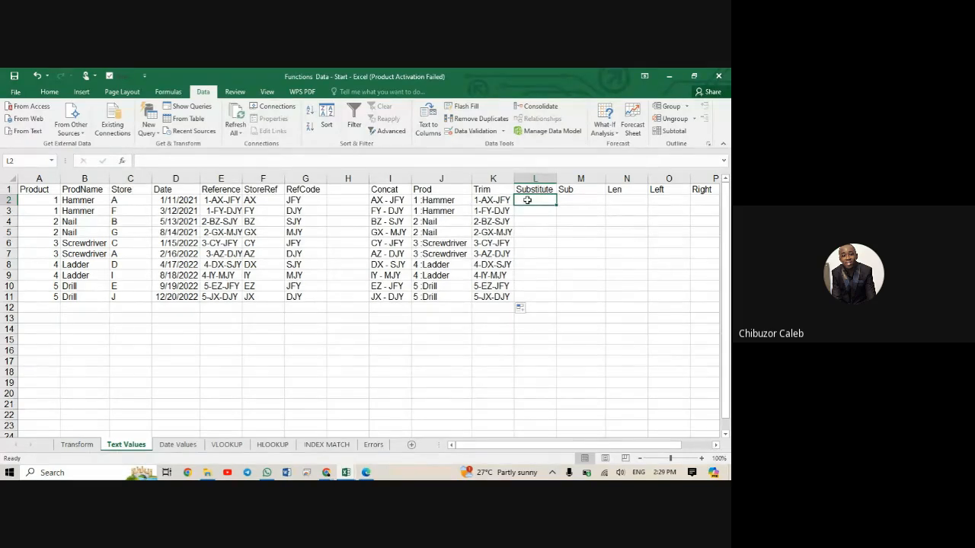
text(=sub)
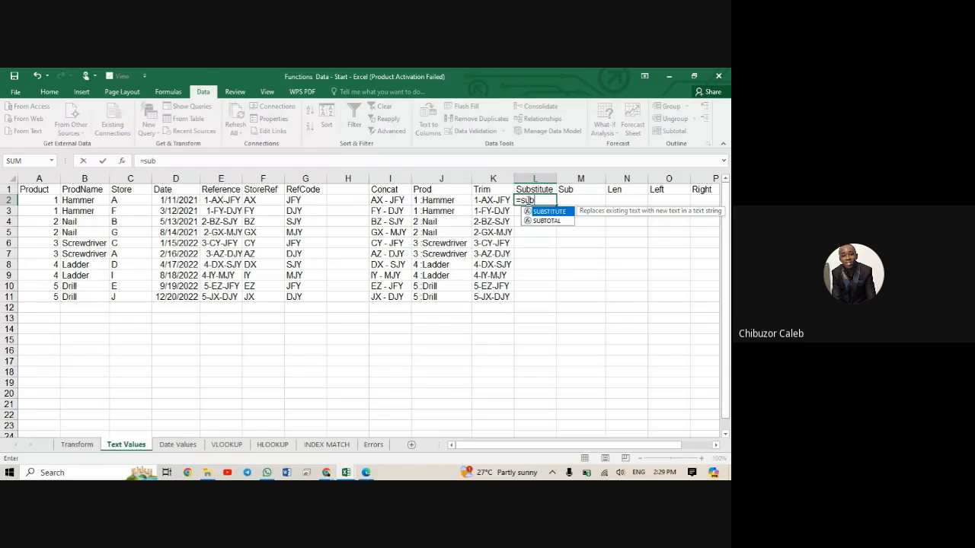
key(Tab)
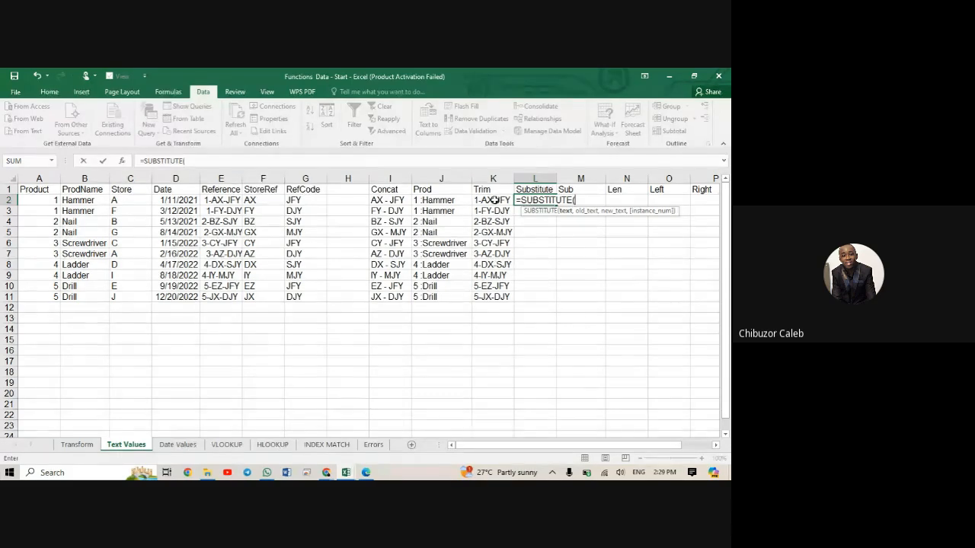
click(495, 199)
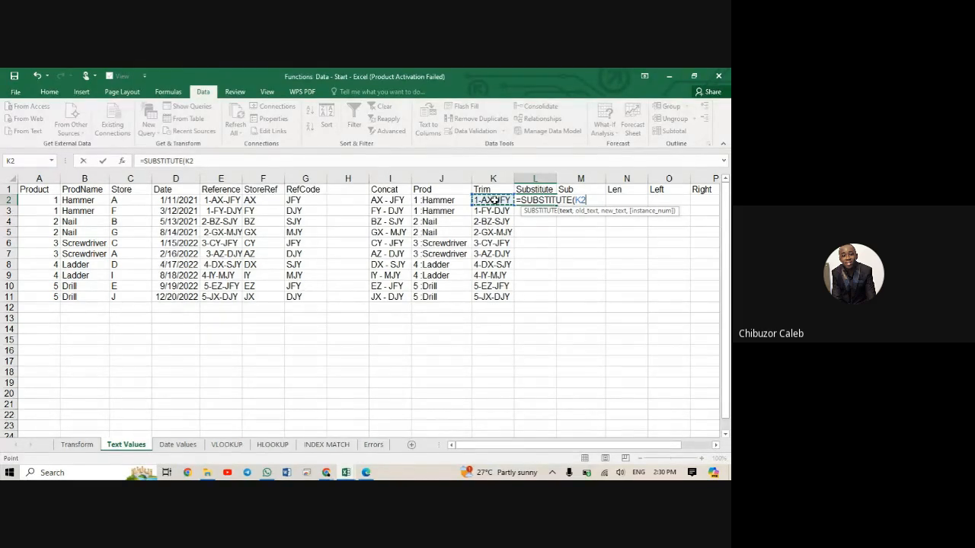
text(,)
text("-",)
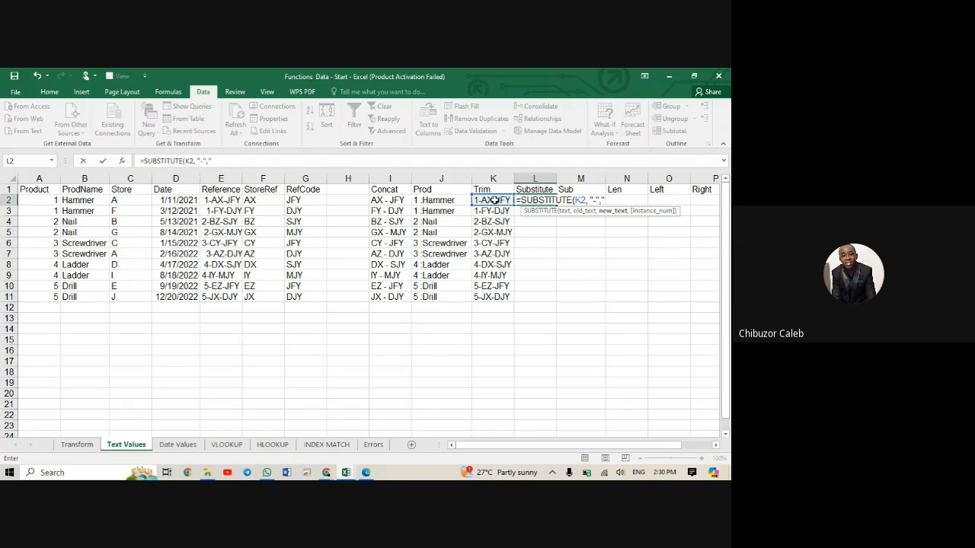
text(?"))
key(Return)
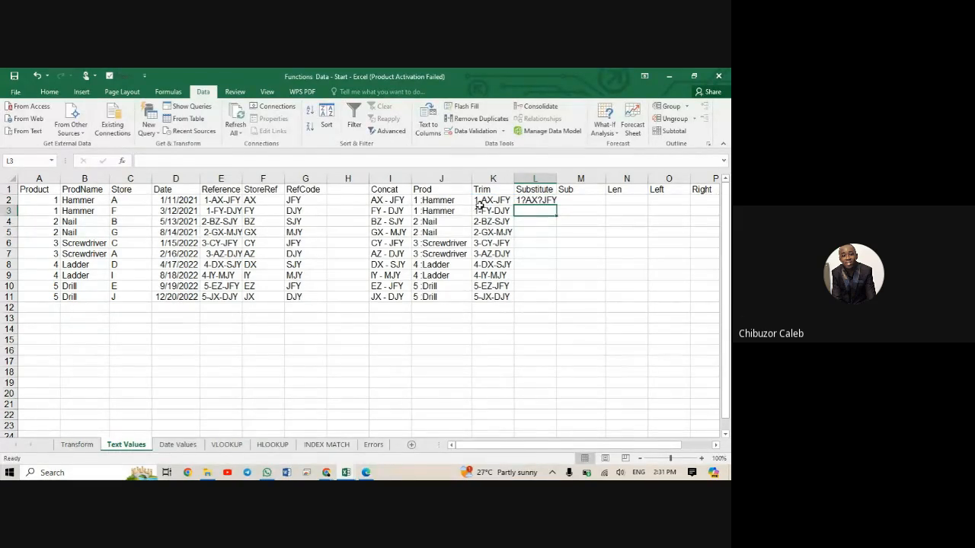
click(535, 200)
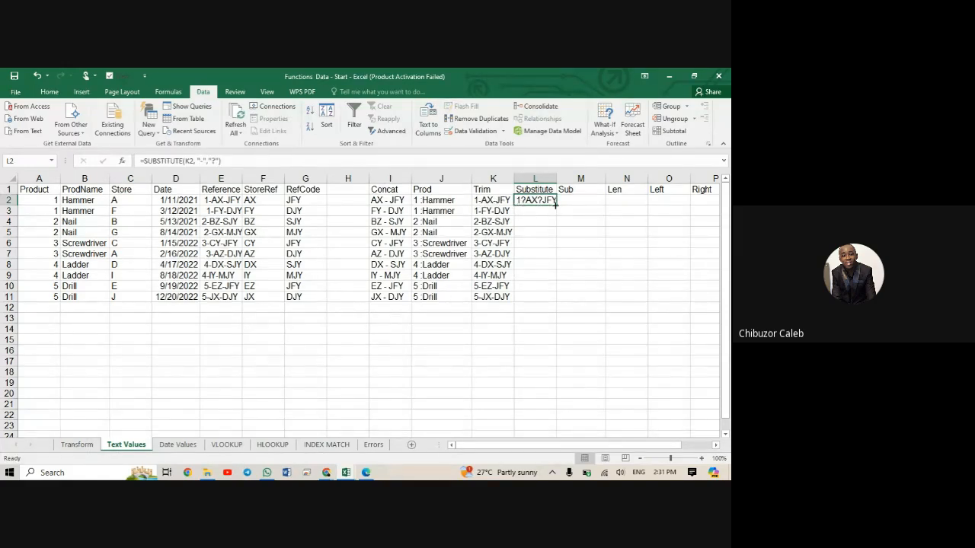
double_click(555, 203)
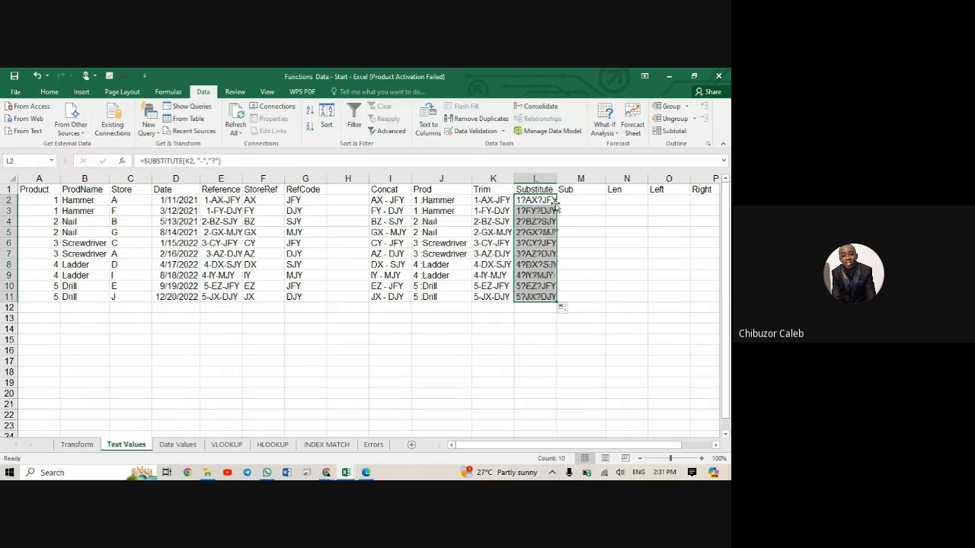
Autofit the width of the Substitute column (L) to its contents.
click(571, 201)
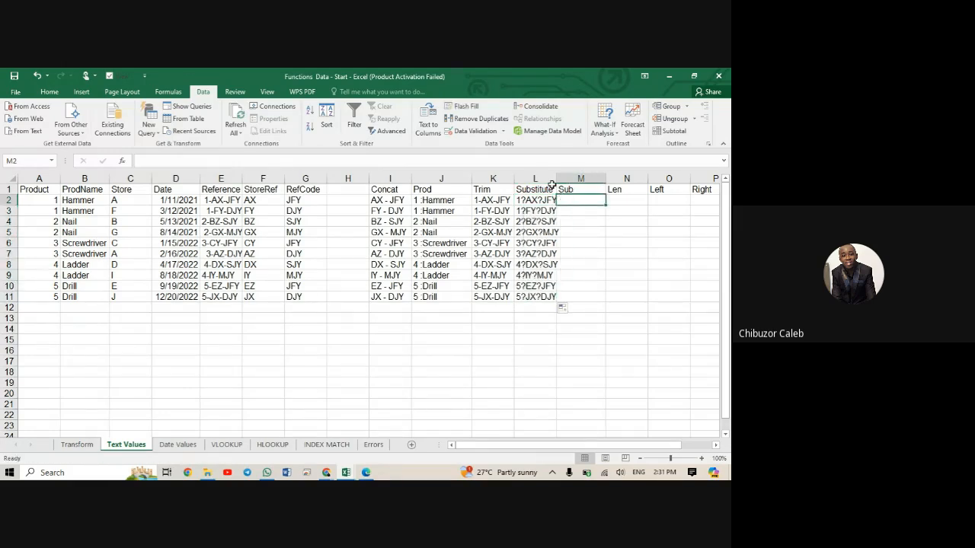
double_click(556, 178)
click(555, 178)
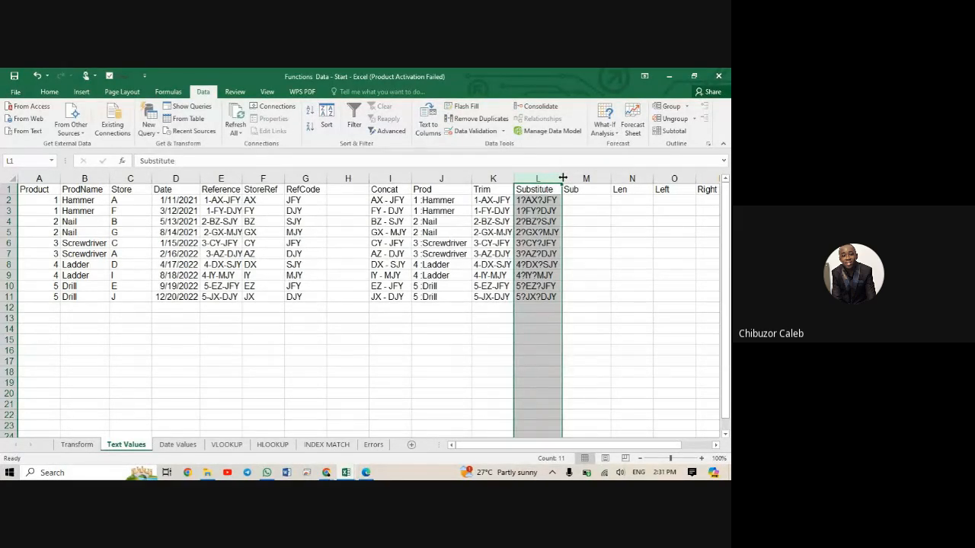
click(582, 221)
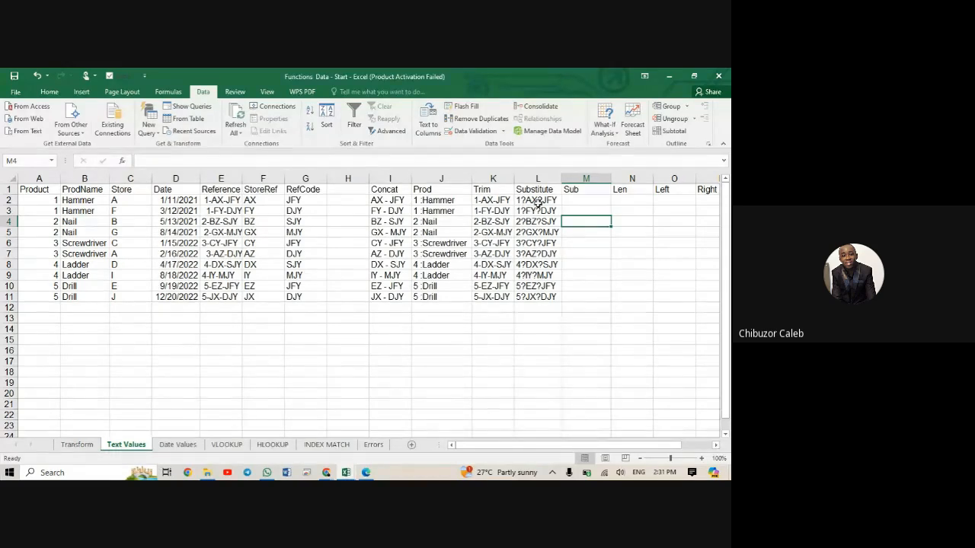
Enter =SUBSTITUTE(B2, " Nail", "Box of Nail") in M2 of the Sub column and fill it down to M11.
click(572, 202)
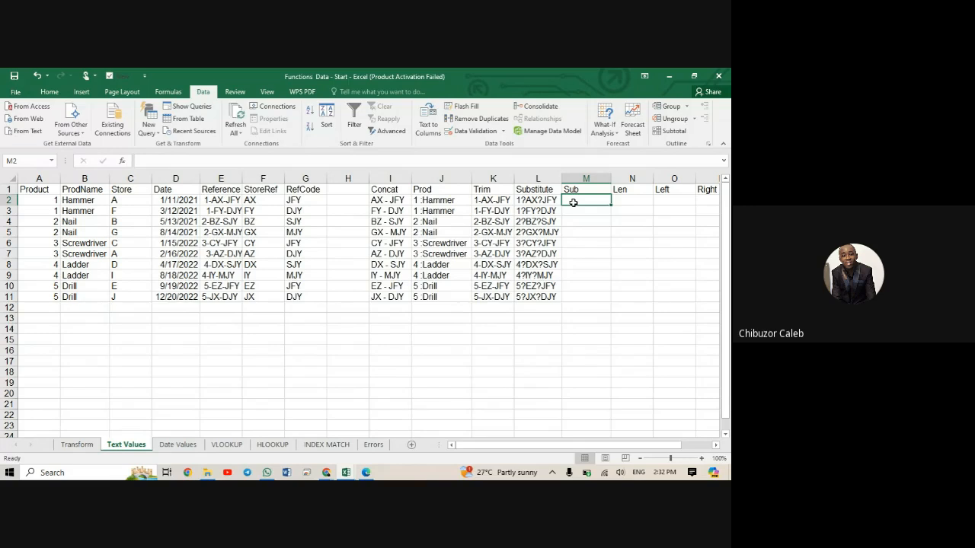
text(=)
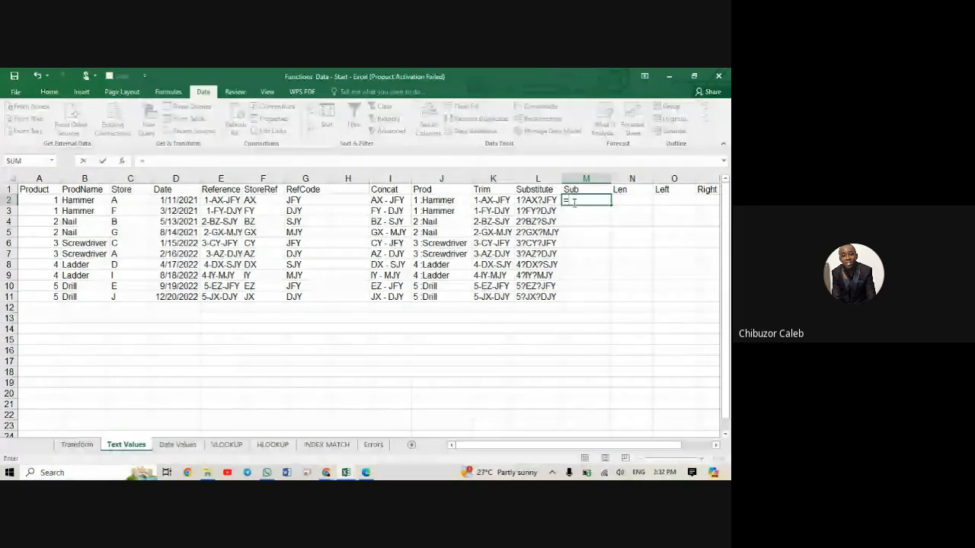
text(sub)
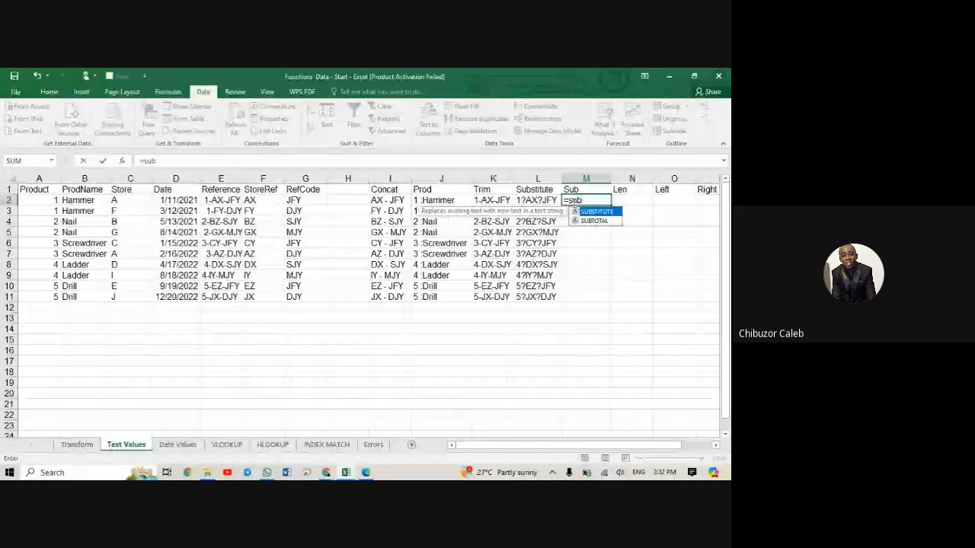
key(Tab)
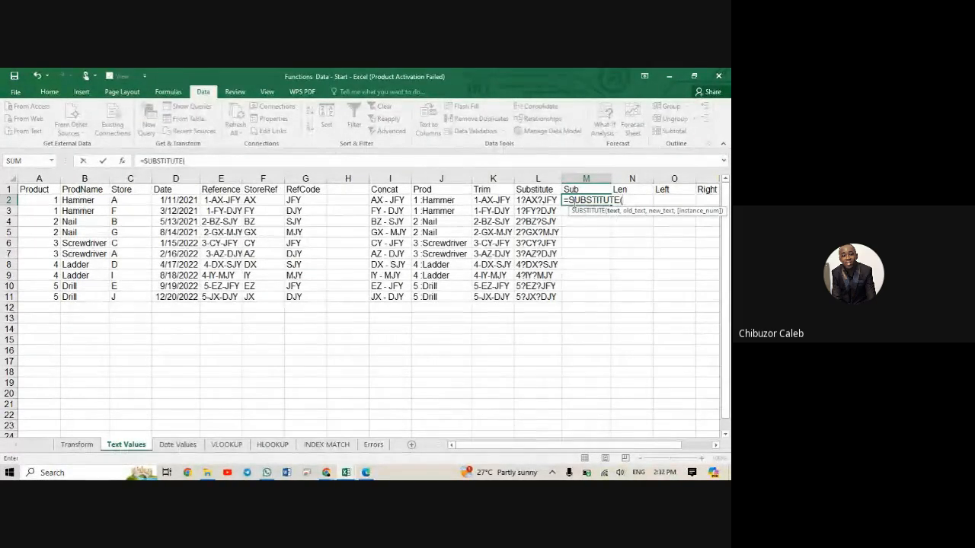
click(80, 200)
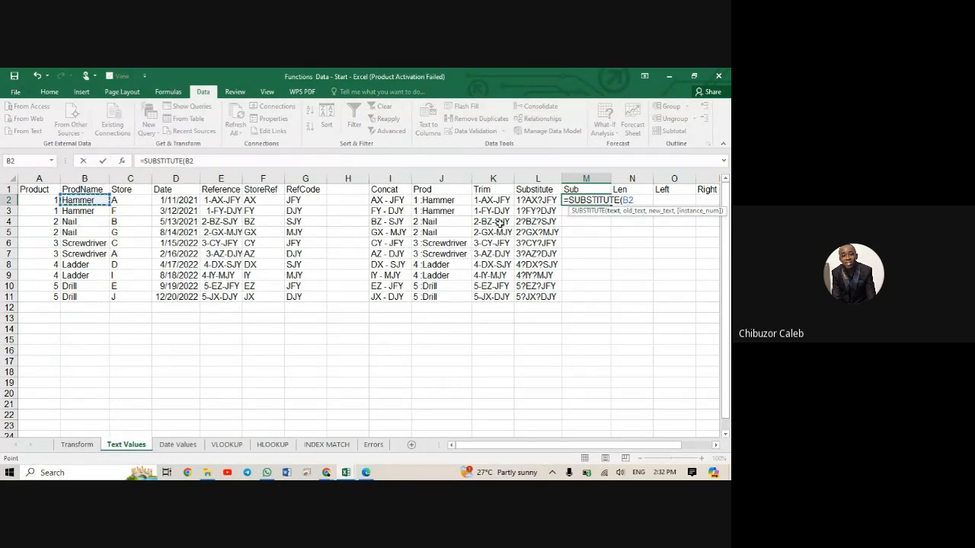
text(, " Nail)
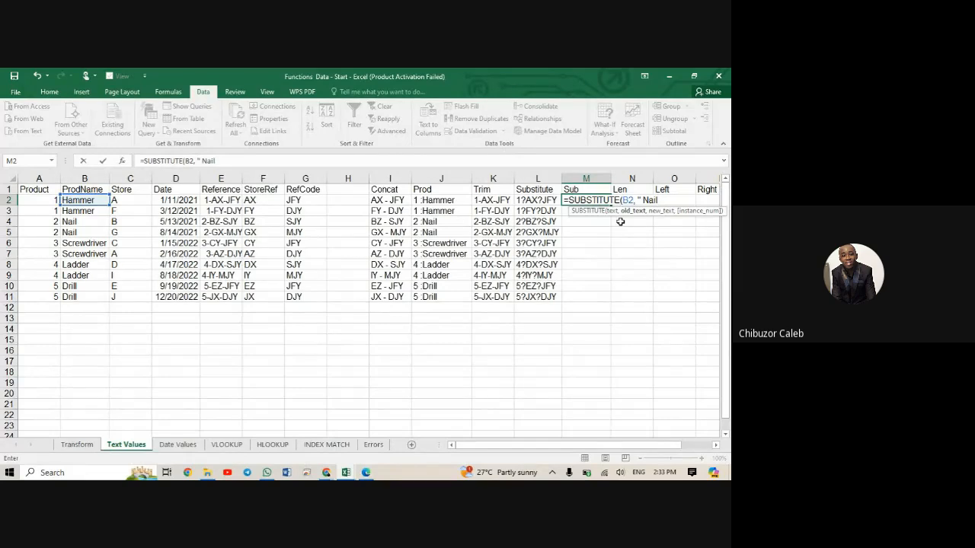
text(", ")
text(Box of)
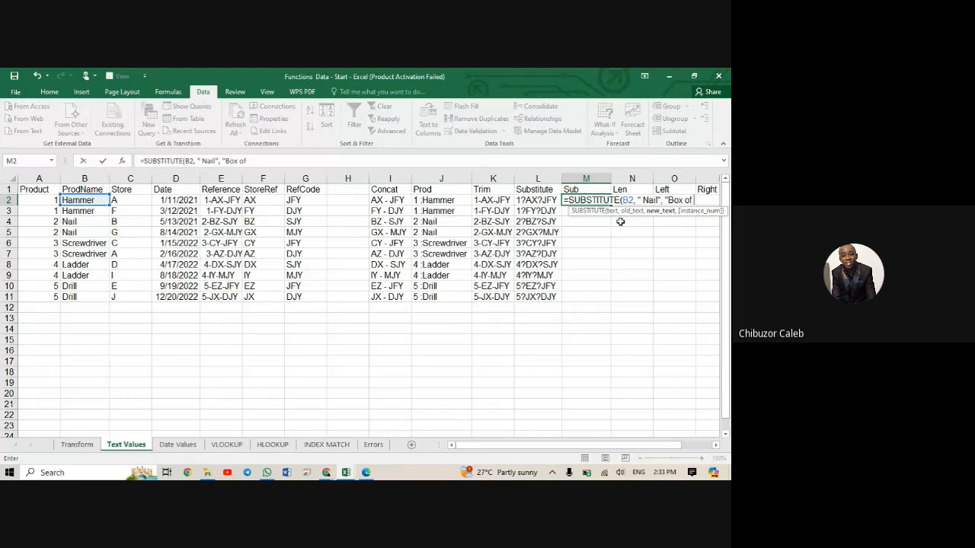
text( Nail")
key(Return)
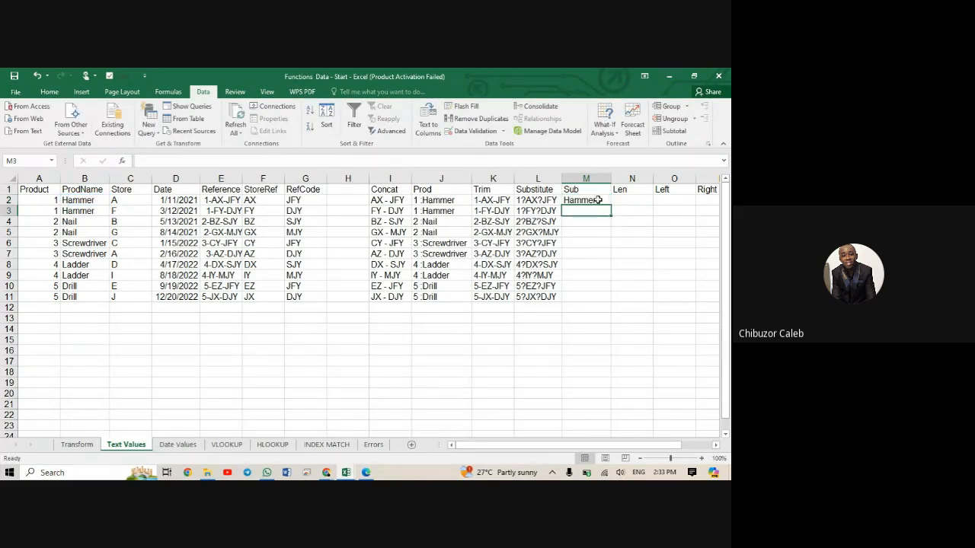
click(595, 199)
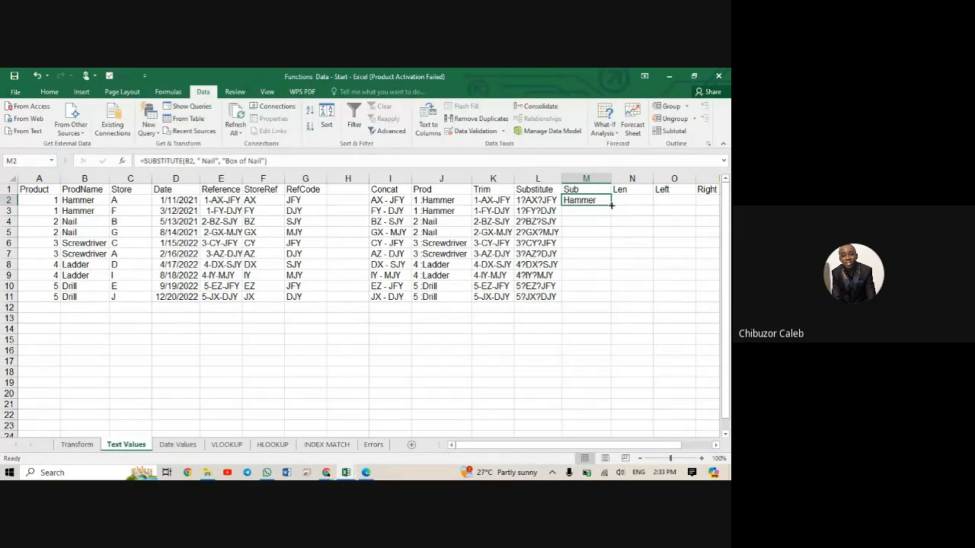
double_click(610, 205)
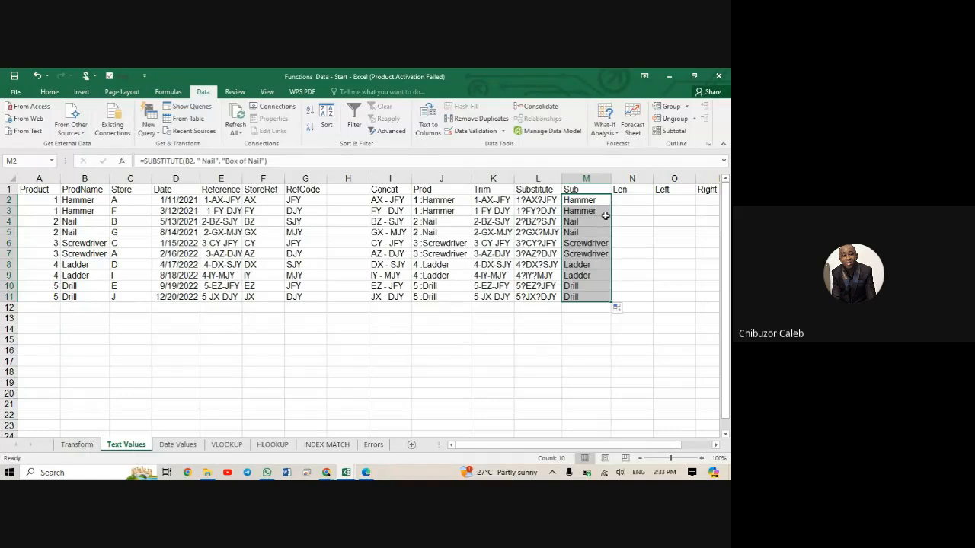
Change the replacement text in the M2 formula to "Box of Nails" and fill the formula down to M11.
click(601, 202)
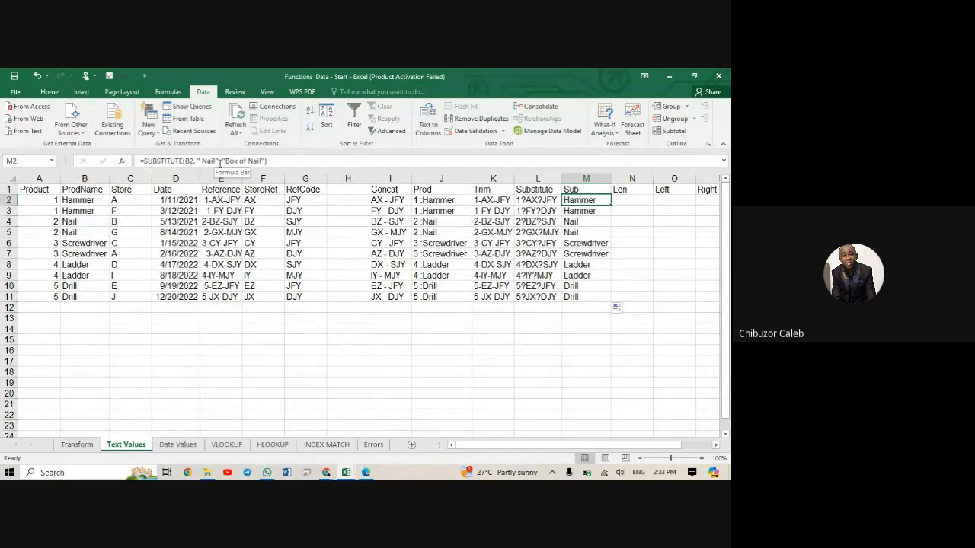
click(264, 161)
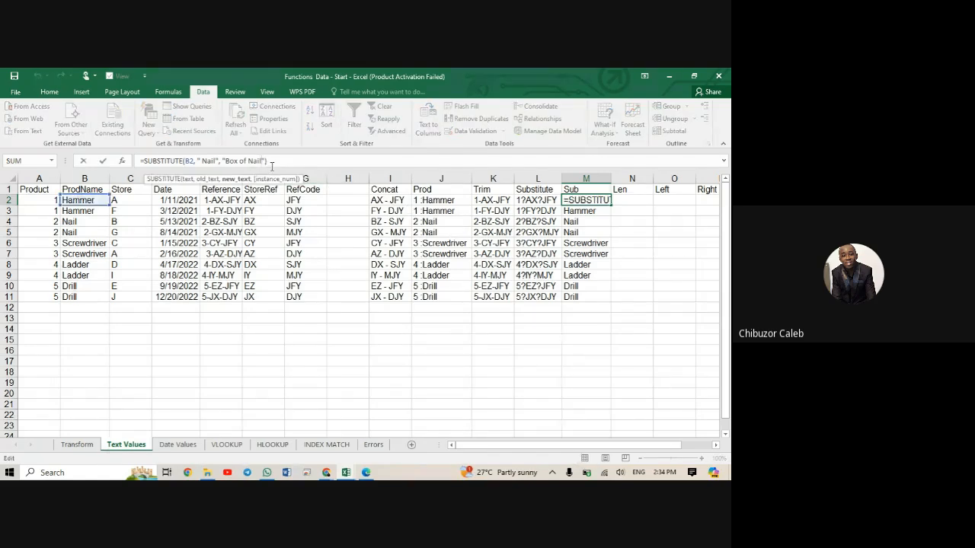
text(s)
key(Return)
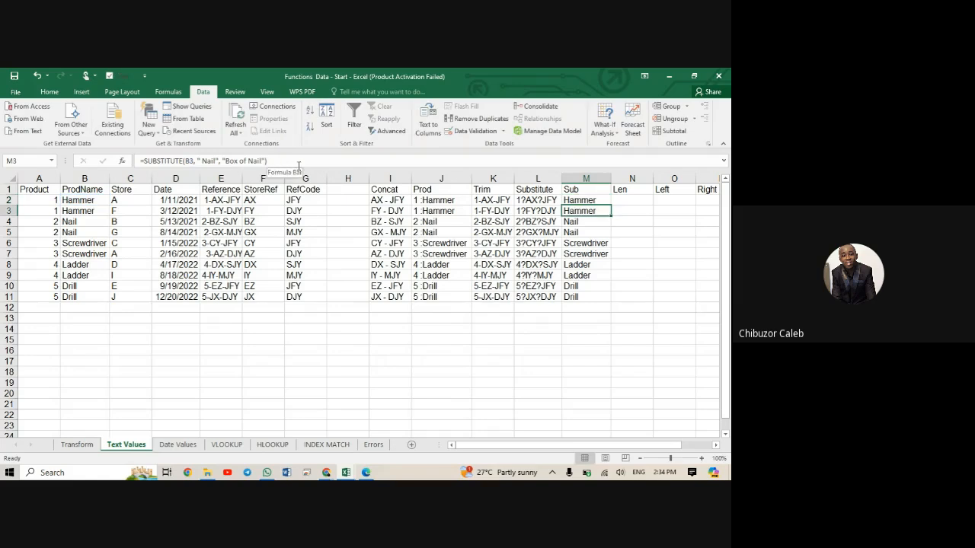
click(576, 200)
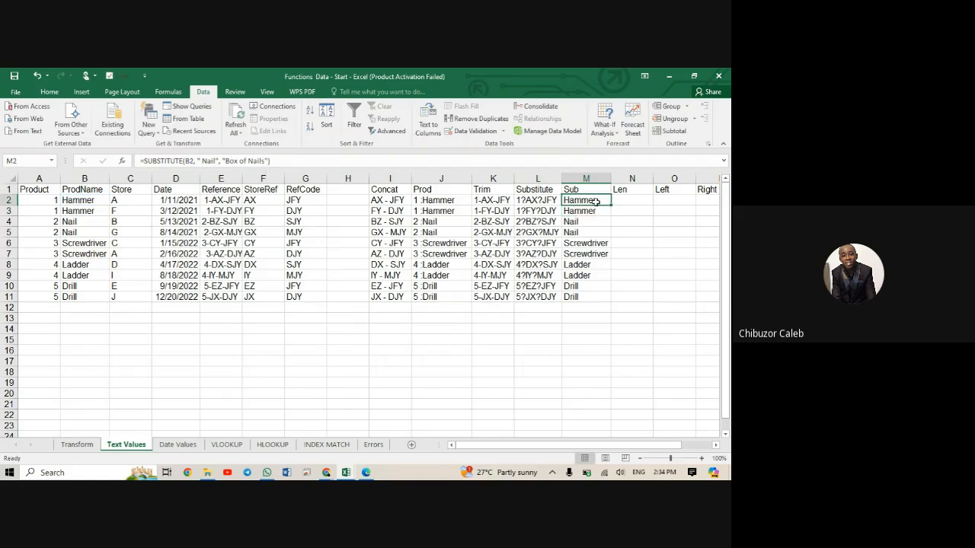
double_click(611, 204)
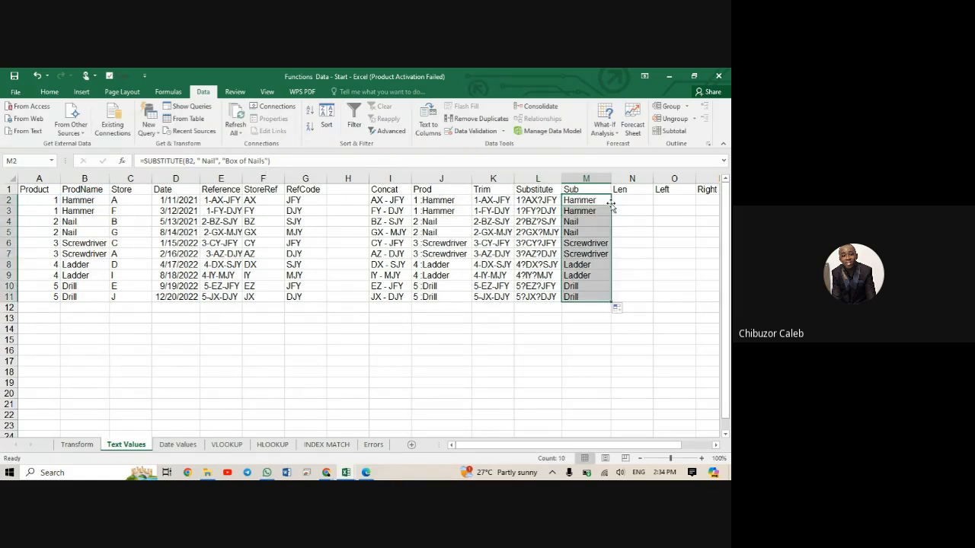
click(610, 204)
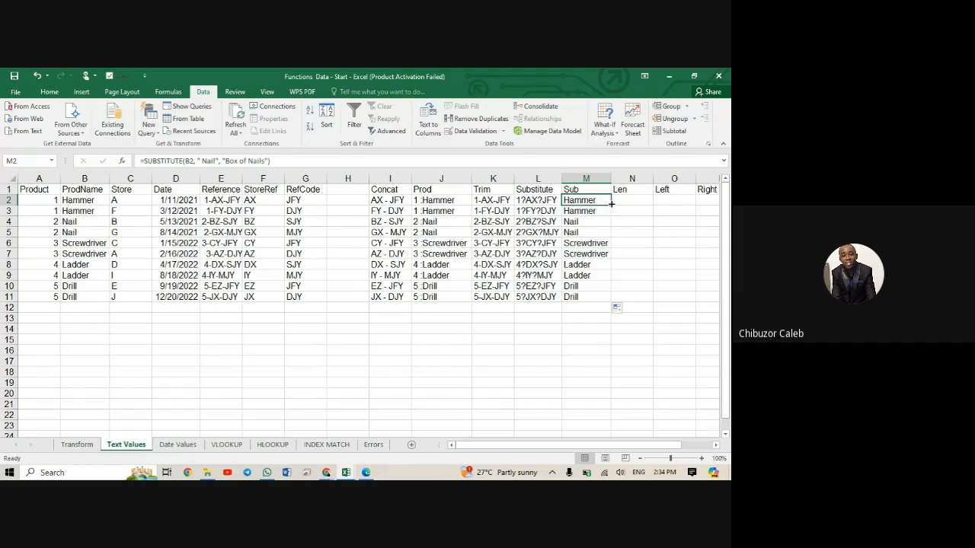
double_click(611, 204)
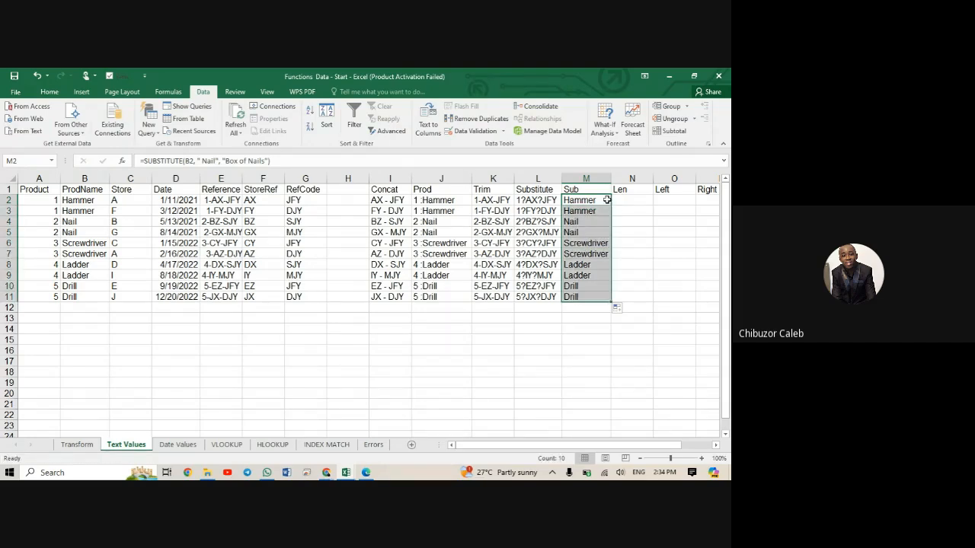
click(610, 203)
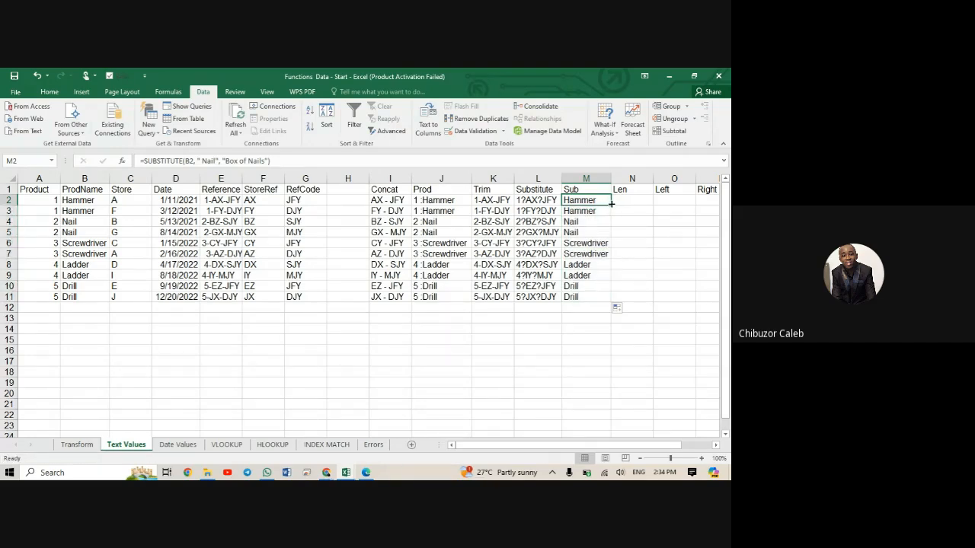
drag(611, 204, 614, 300)
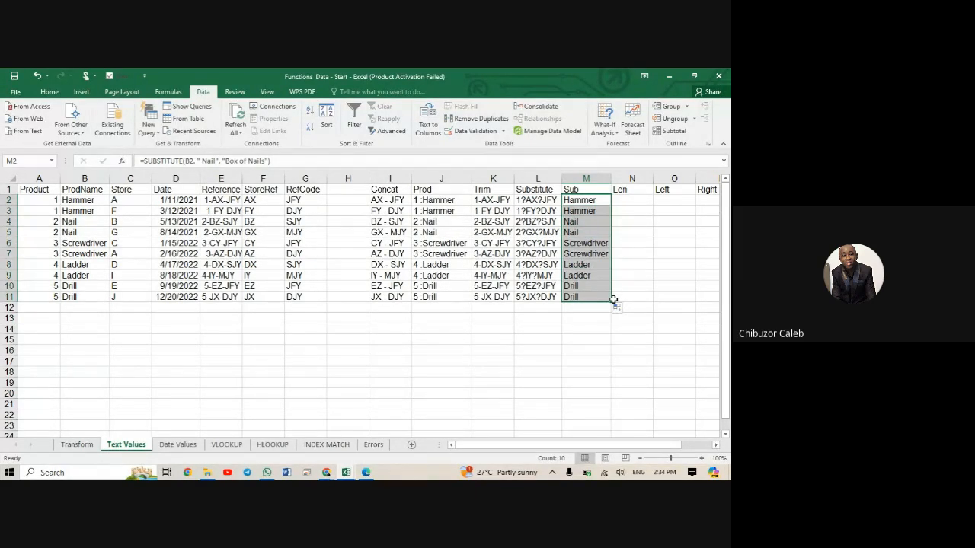
Reopen the SUBSTITUTE formula in M2, re-enter it, and fill it down to M11 again.
click(592, 199)
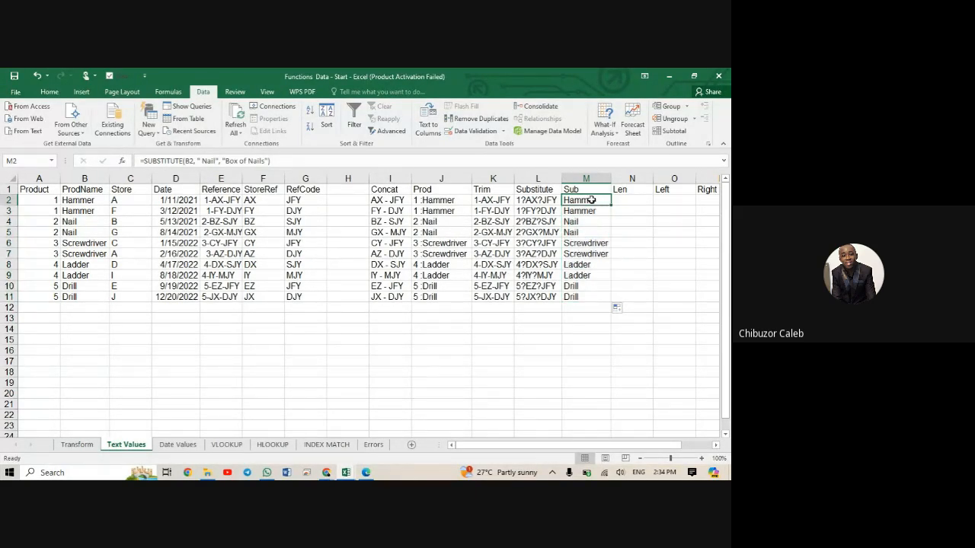
double_click(592, 199)
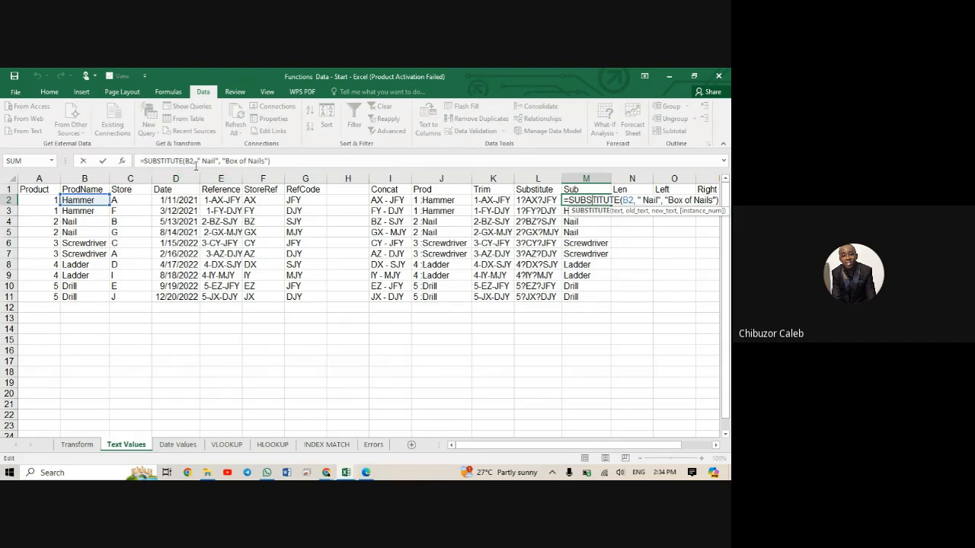
click(272, 160)
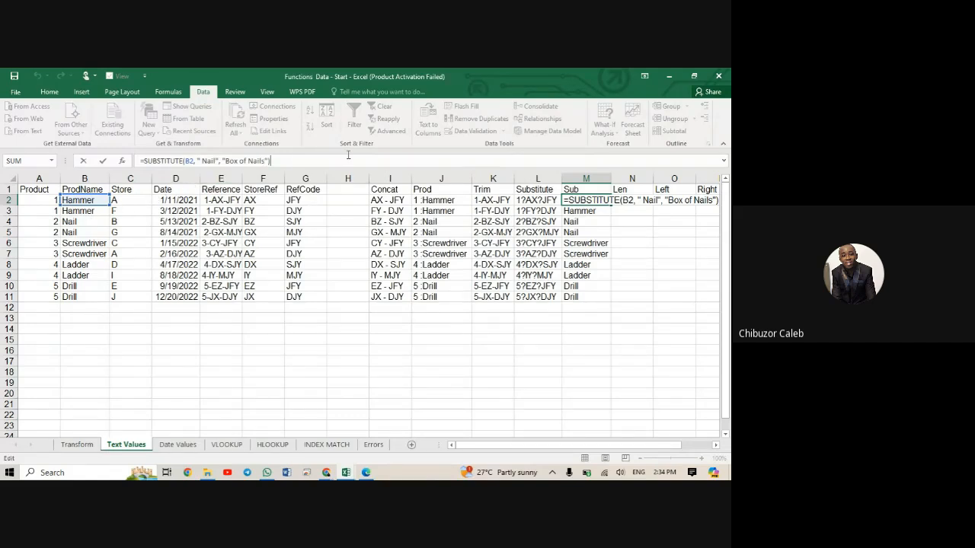
click(220, 162)
key(Delete)
key(Return)
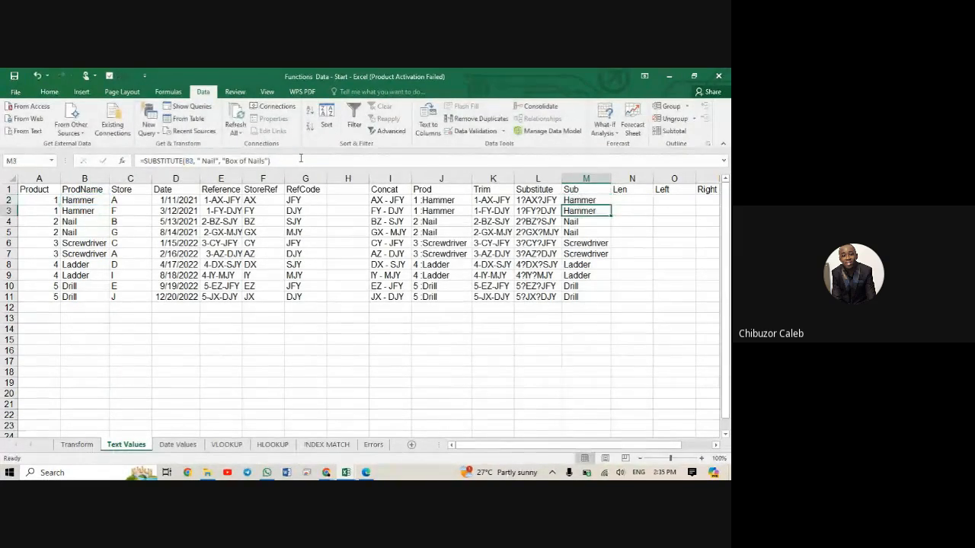
click(588, 199)
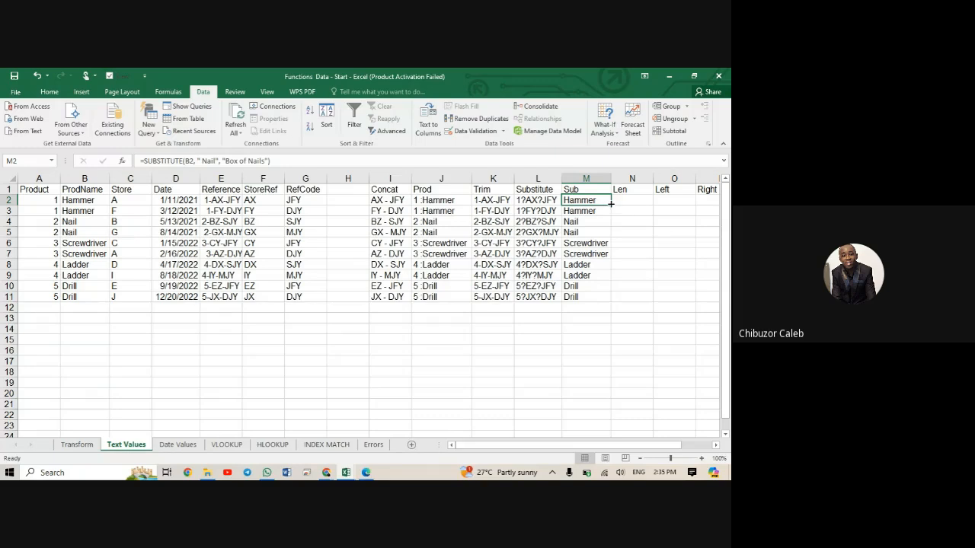
double_click(611, 204)
click(609, 203)
double_click(611, 205)
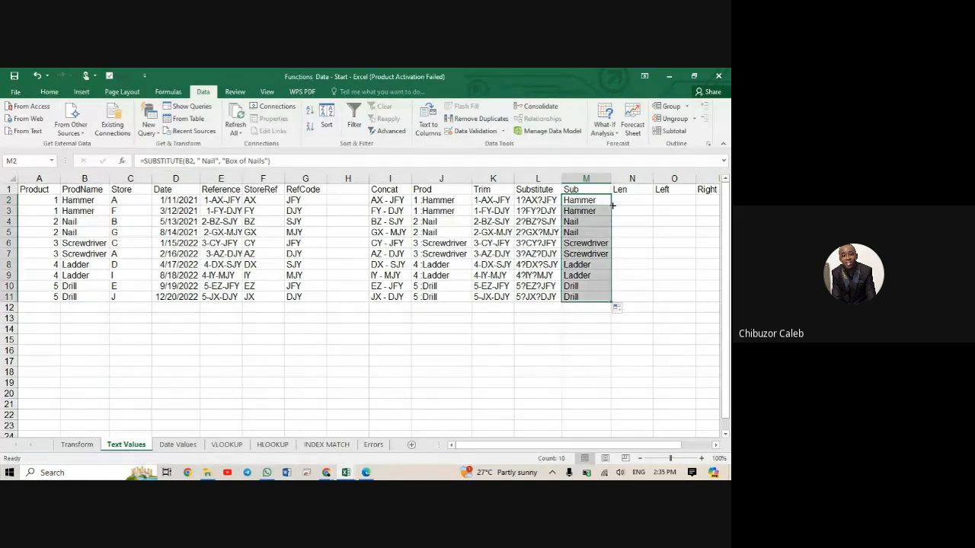
Compare the SUBSTITUTE formulas in M2 to M4 of the Sub column with the one in L2.
click(606, 200)
click(587, 211)
click(585, 221)
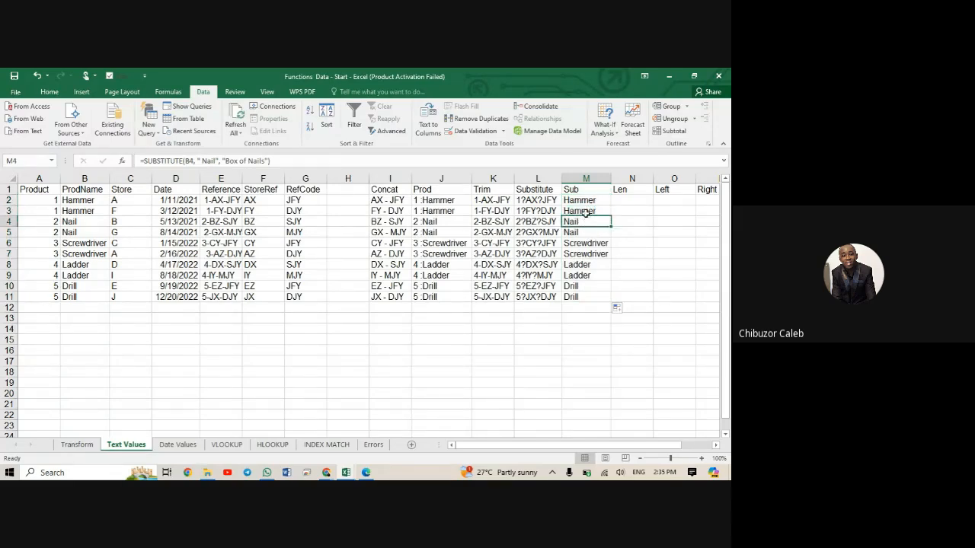
click(587, 211)
click(589, 196)
click(587, 190)
click(586, 197)
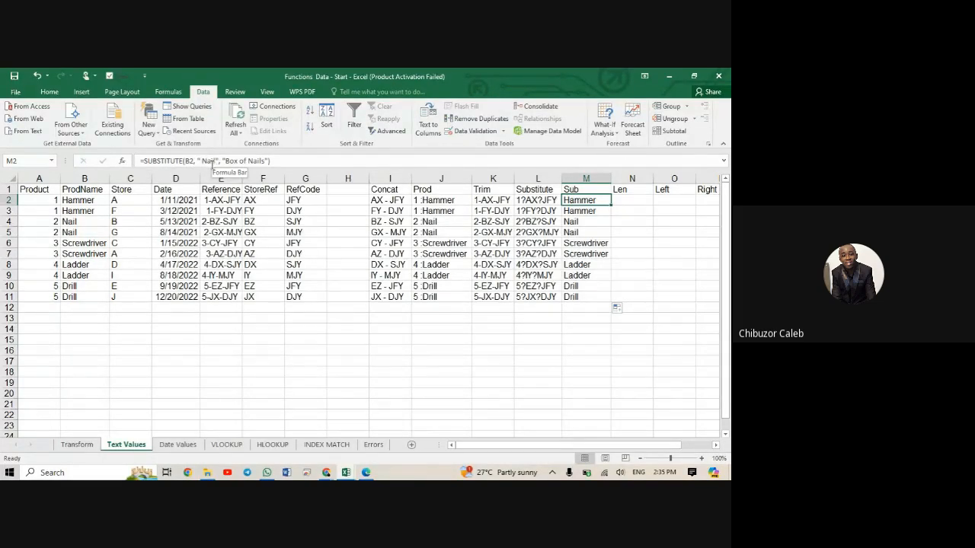
click(548, 200)
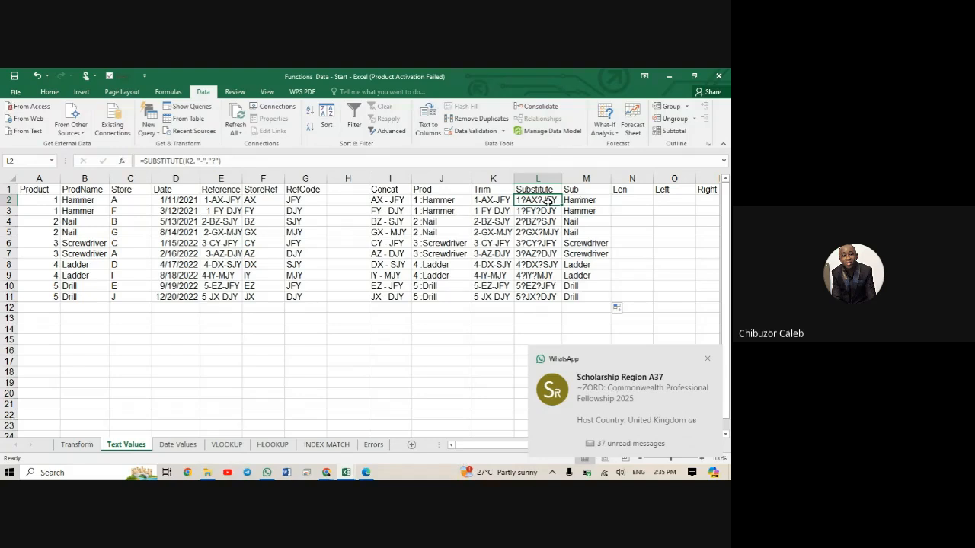
Dismiss the WhatsApp notification and recheck the Sub column's formulas against the source product names.
click(709, 358)
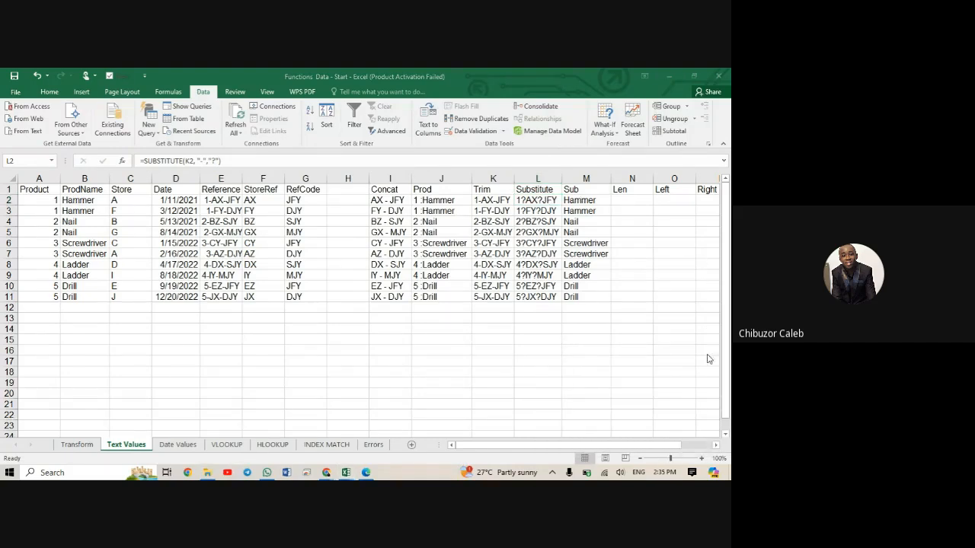
click(685, 339)
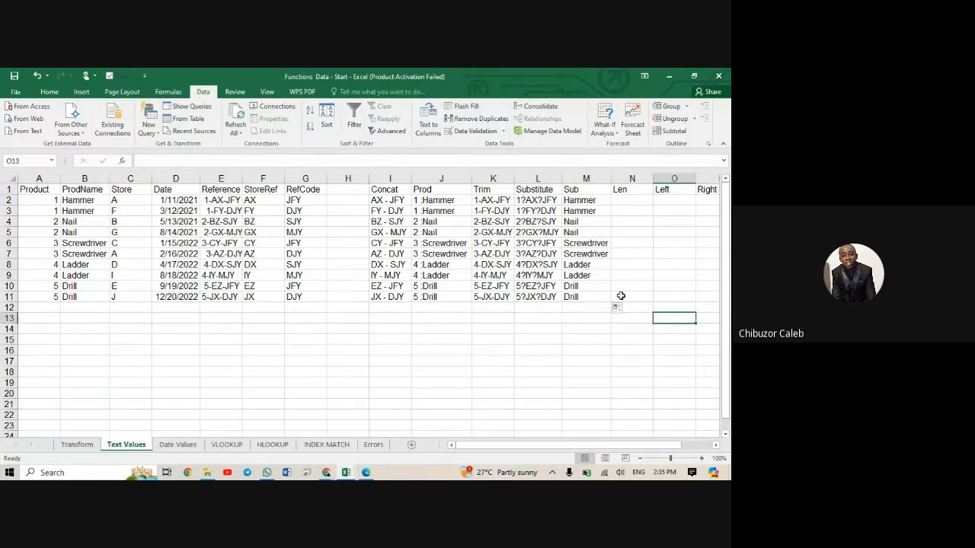
click(602, 268)
click(599, 251)
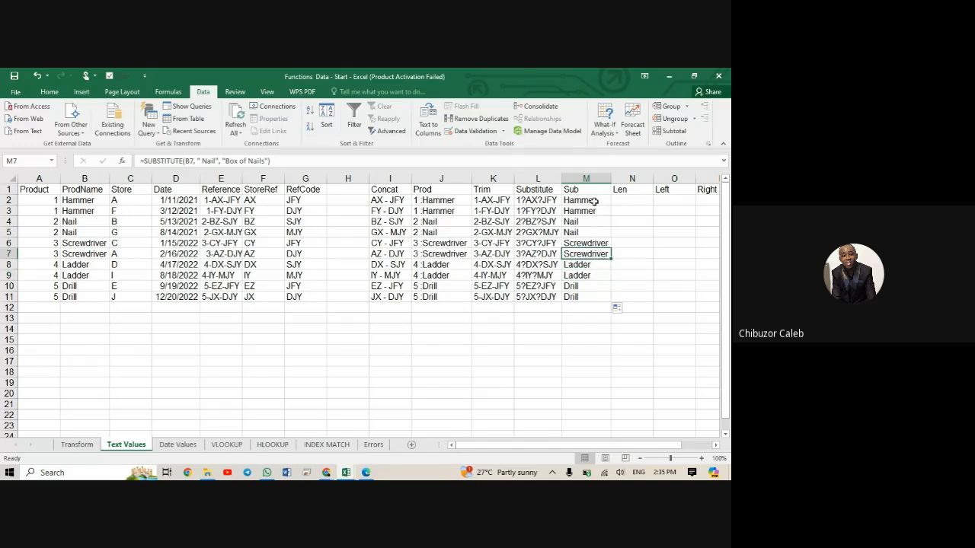
click(584, 201)
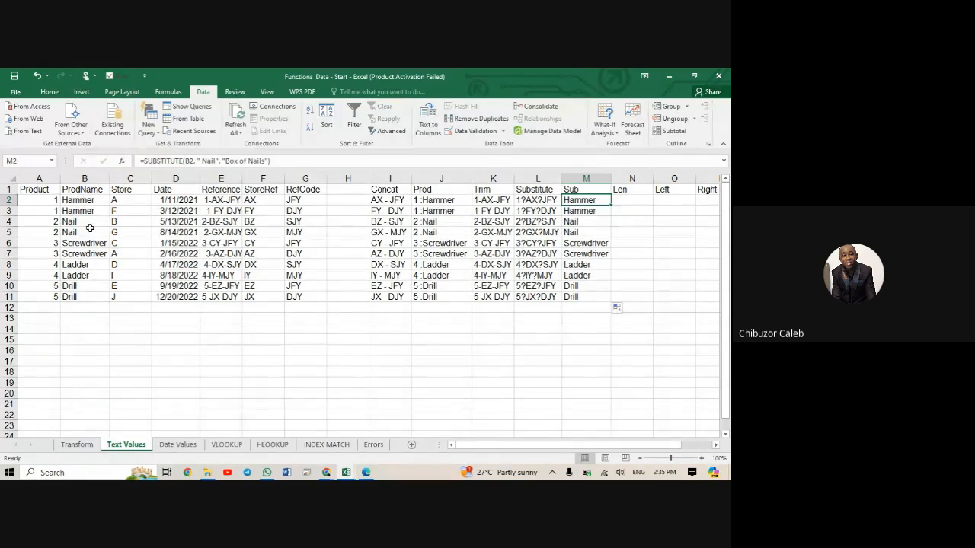
click(139, 214)
click(221, 211)
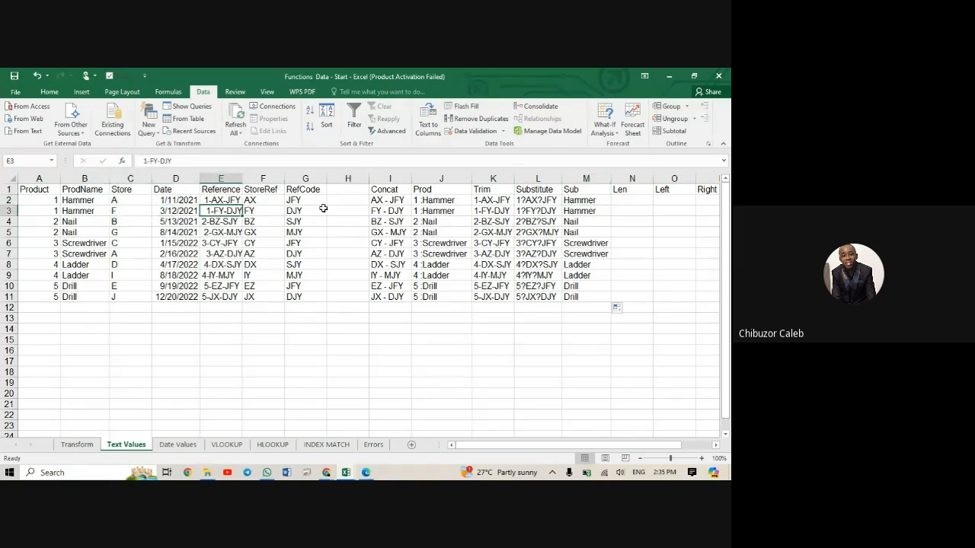
click(577, 222)
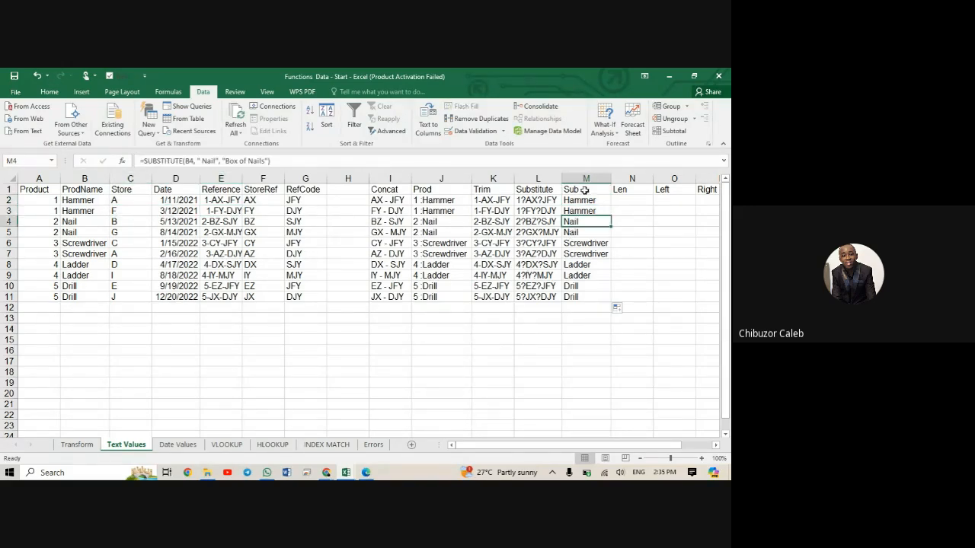
click(584, 200)
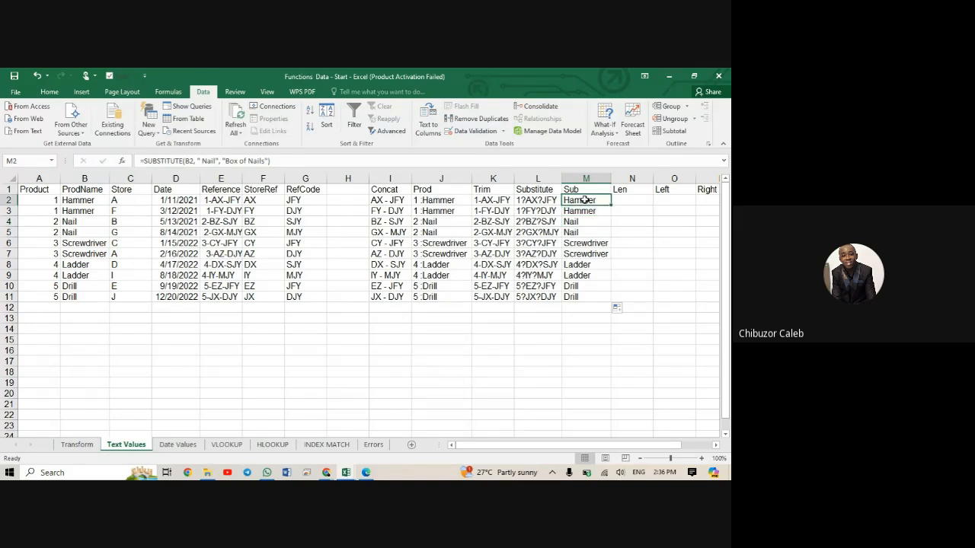
Compare the SUBSTITUTE formula in L2 with the one in M2 of the Sub column.
click(539, 201)
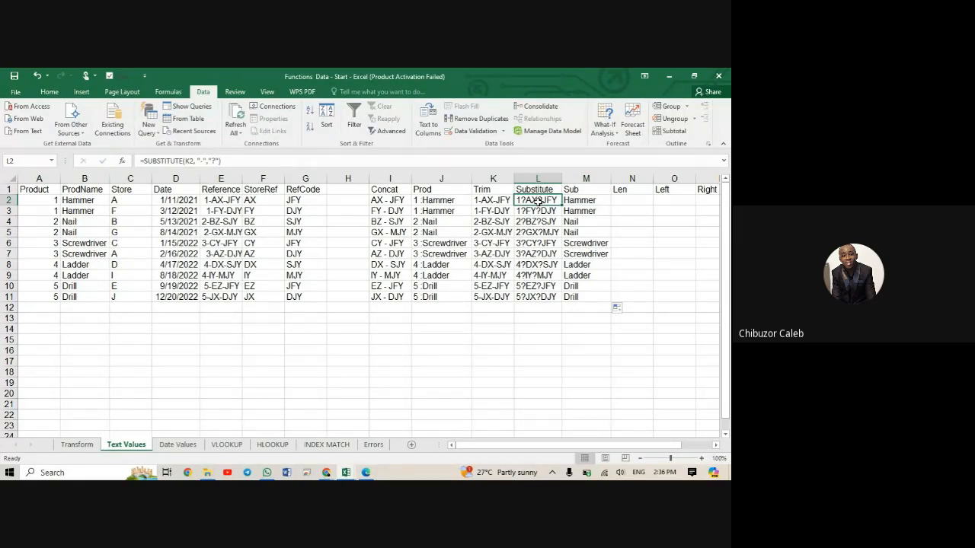
click(577, 201)
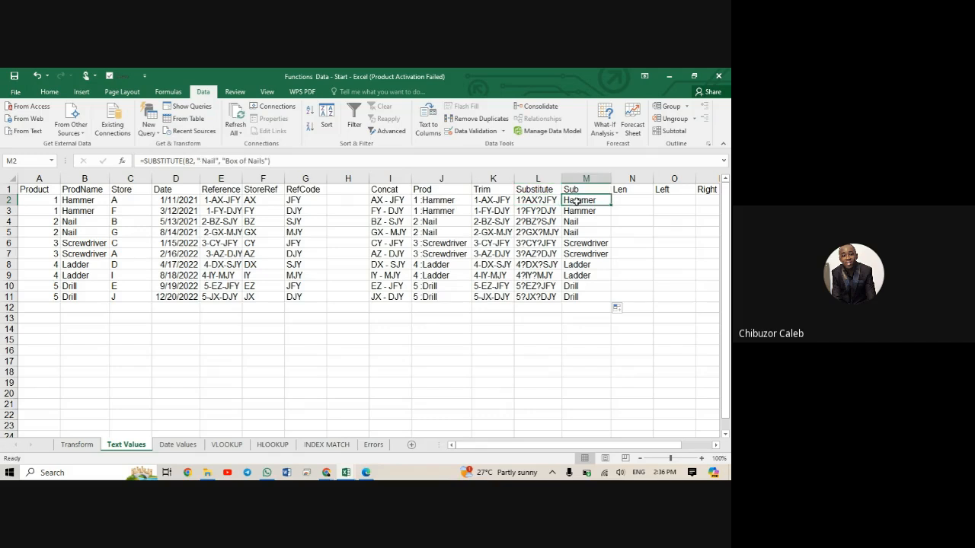
Enter =LEN(B2) in N2 of the Len column to count the characters in the product name.
click(632, 201)
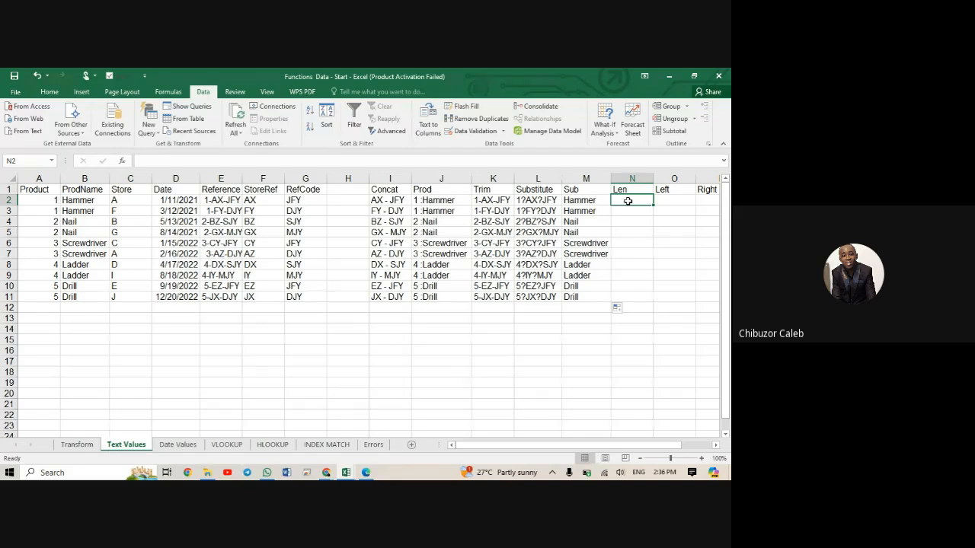
text(=)
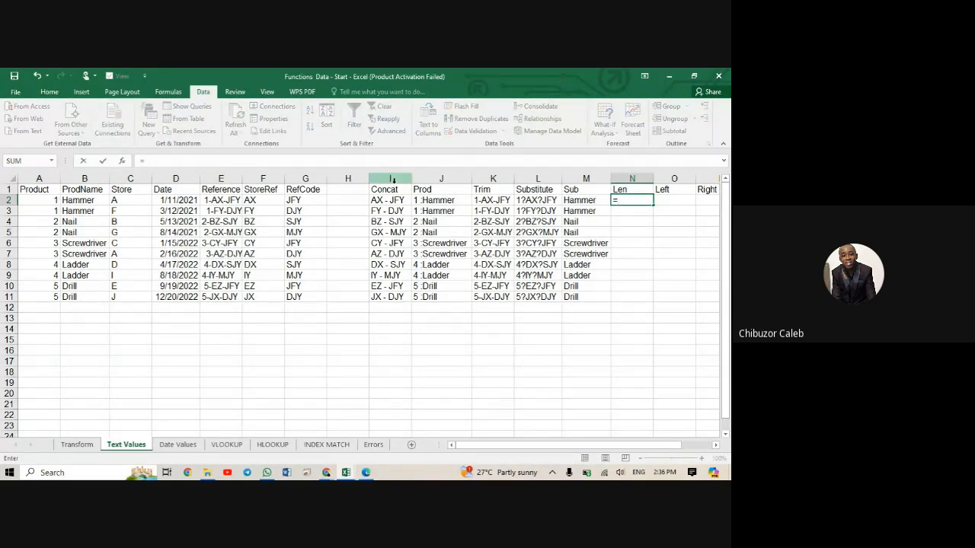
click(88, 203)
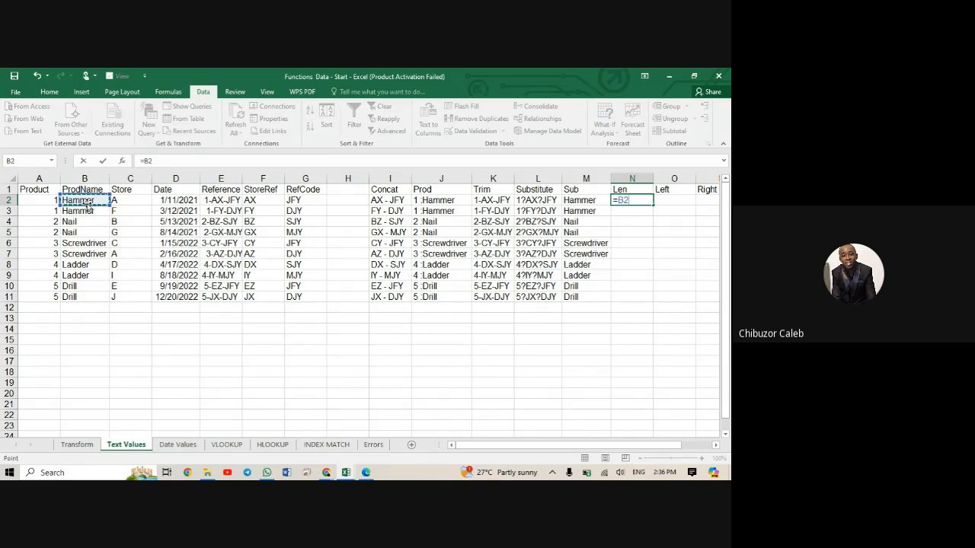
key(BackSpace)
key(BackSpace)
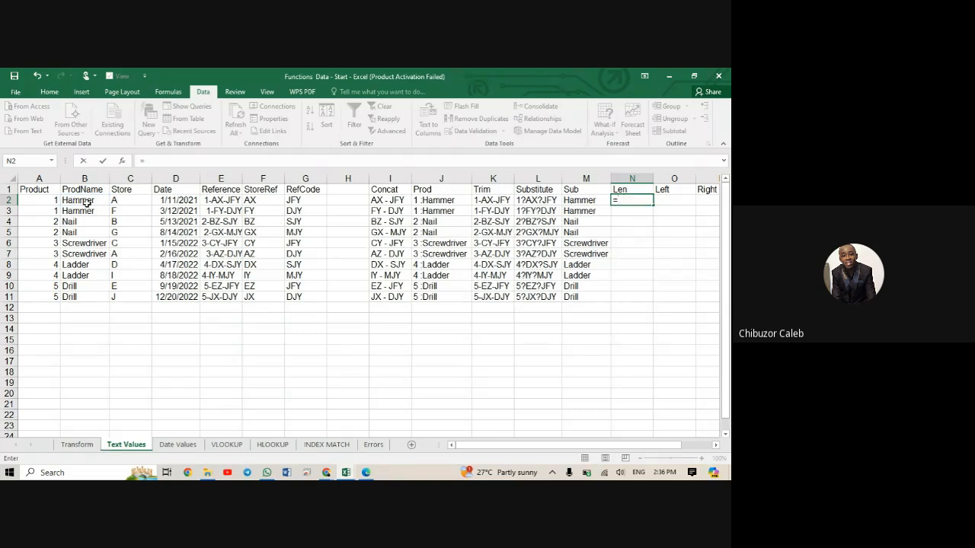
text(len)
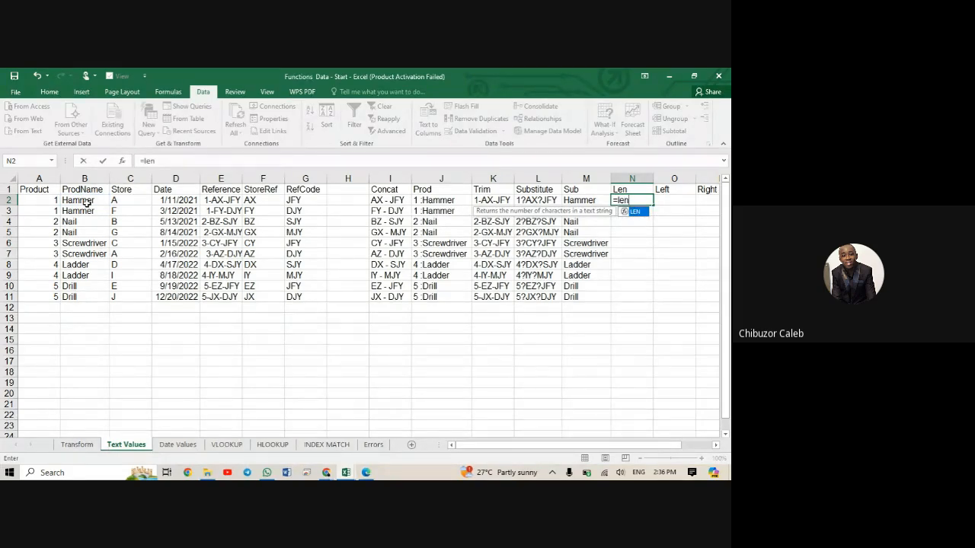
key(Tab)
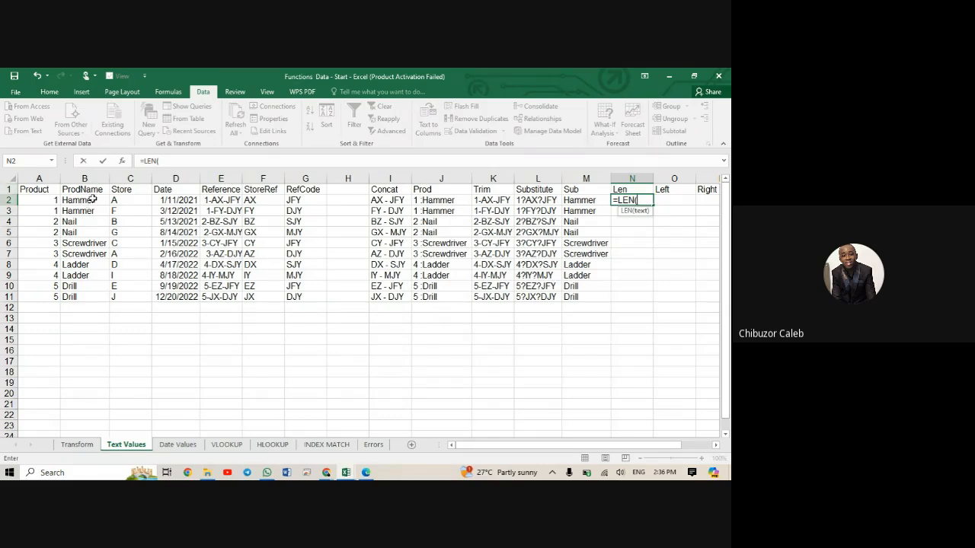
click(88, 201)
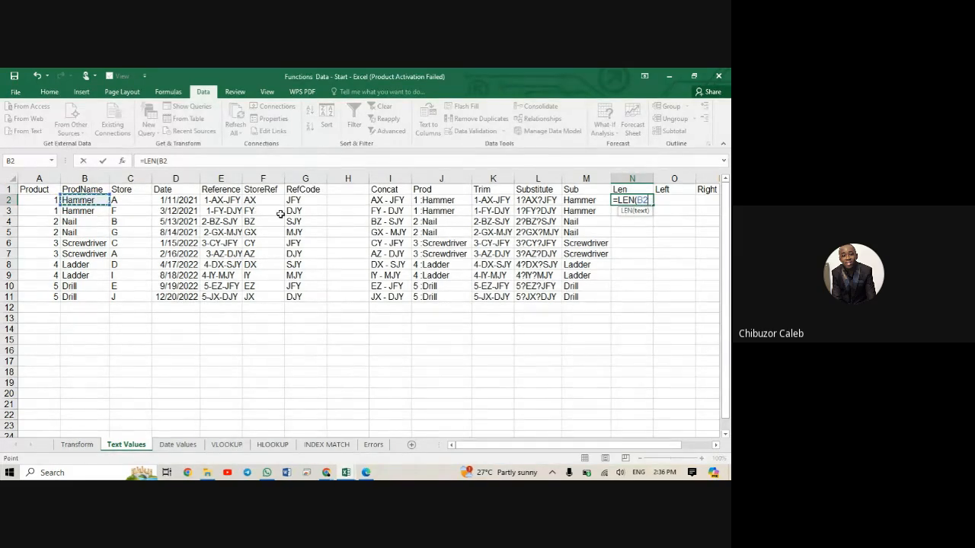
text())
key(Return)
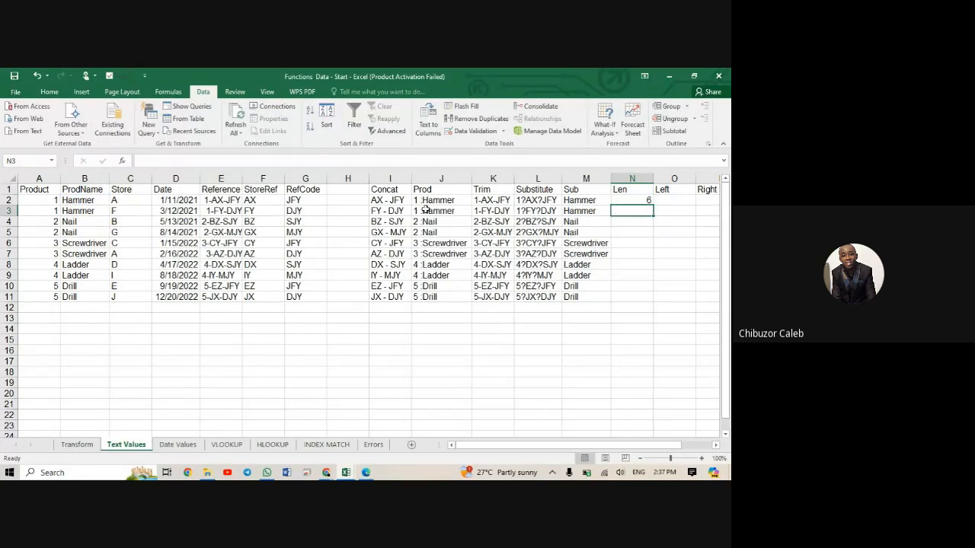
Fill the LEN formula from N2 down to N11.
click(631, 196)
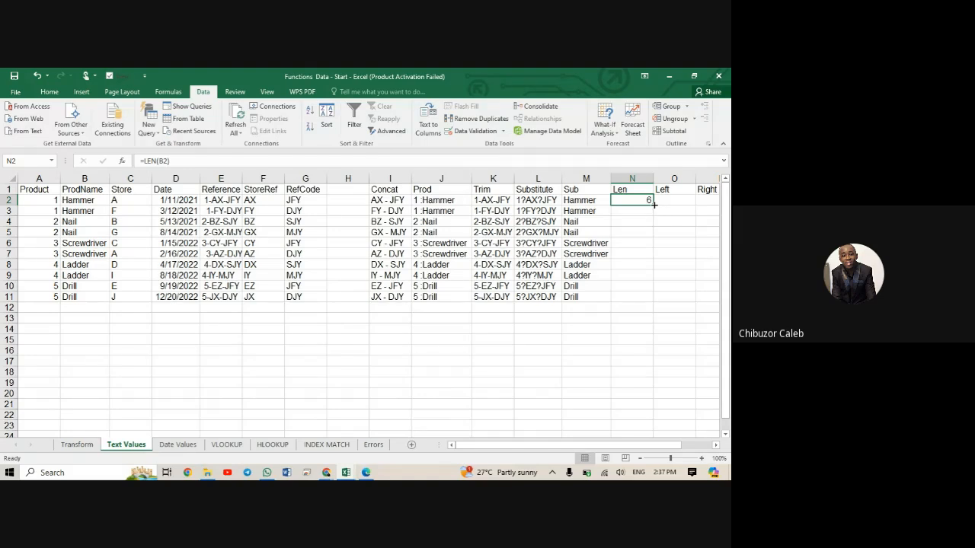
double_click(653, 204)
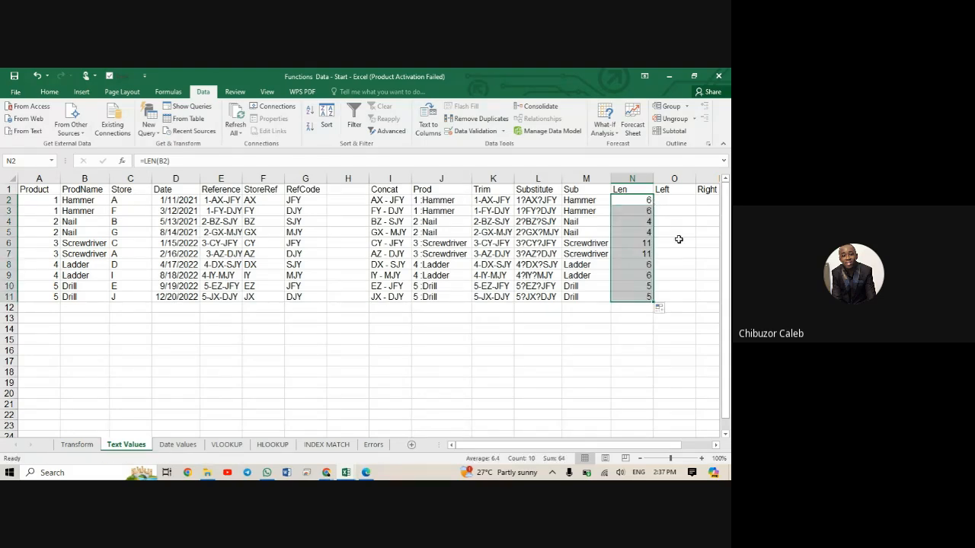
click(679, 240)
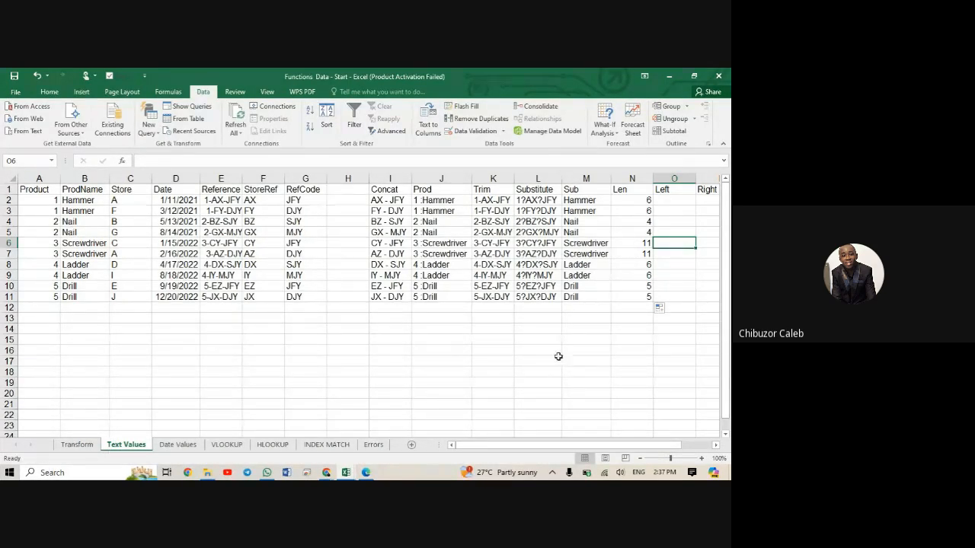
Enter =LEFT(J2,1) in O2 to extract the first character of the Prod value, and fill it down to O11.
drag(506, 450, 537, 450)
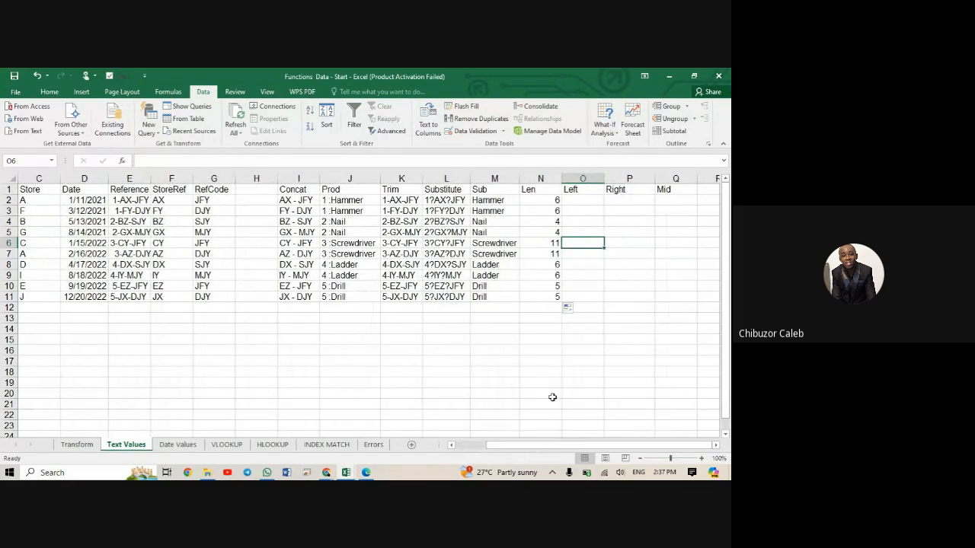
click(576, 200)
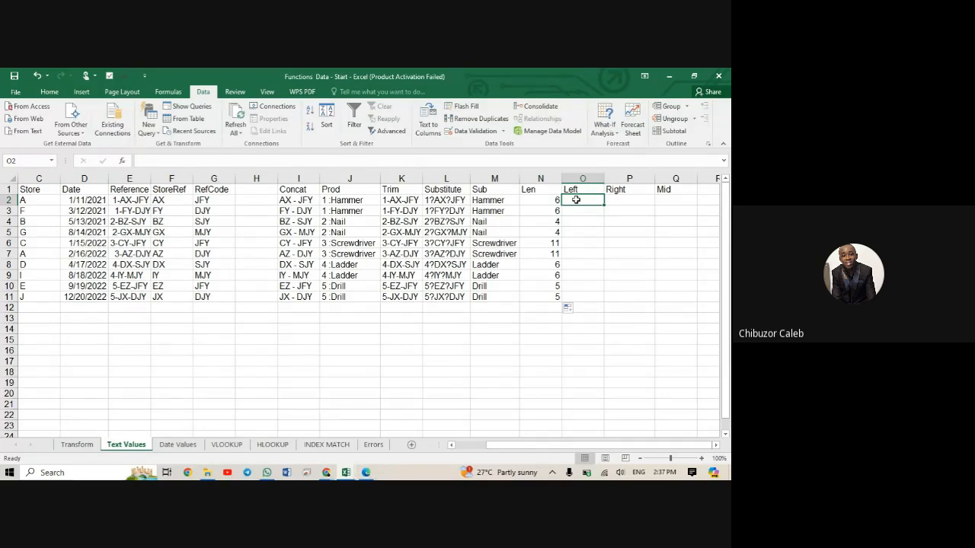
text(=left)
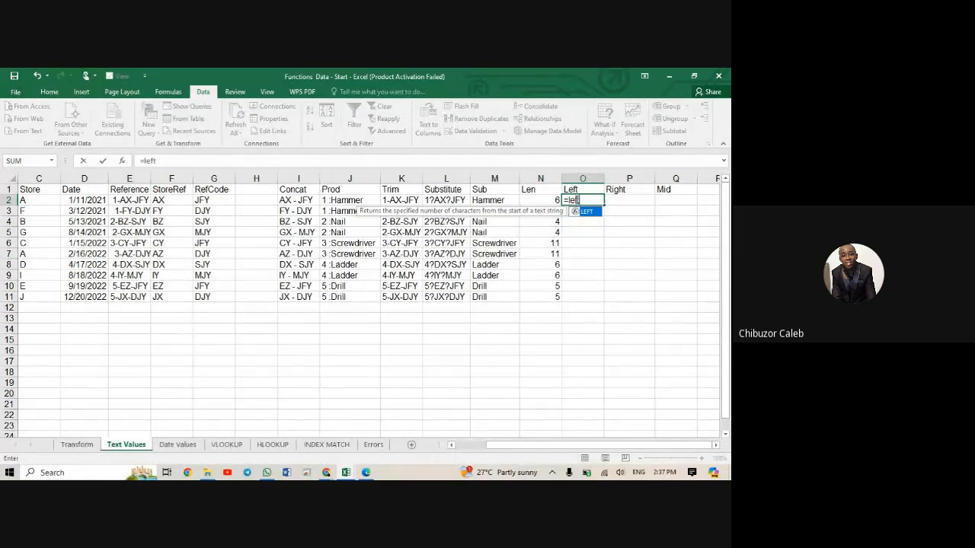
key(Tab)
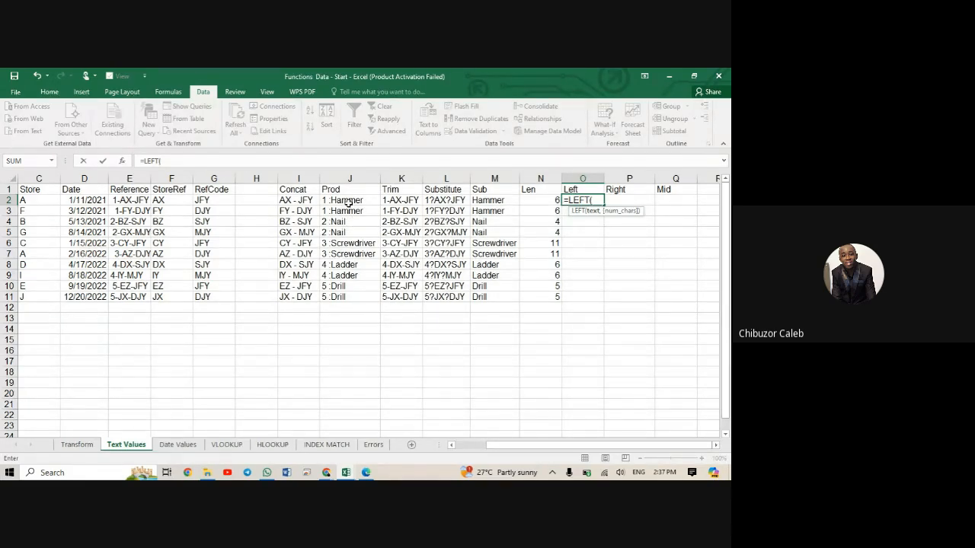
click(347, 202)
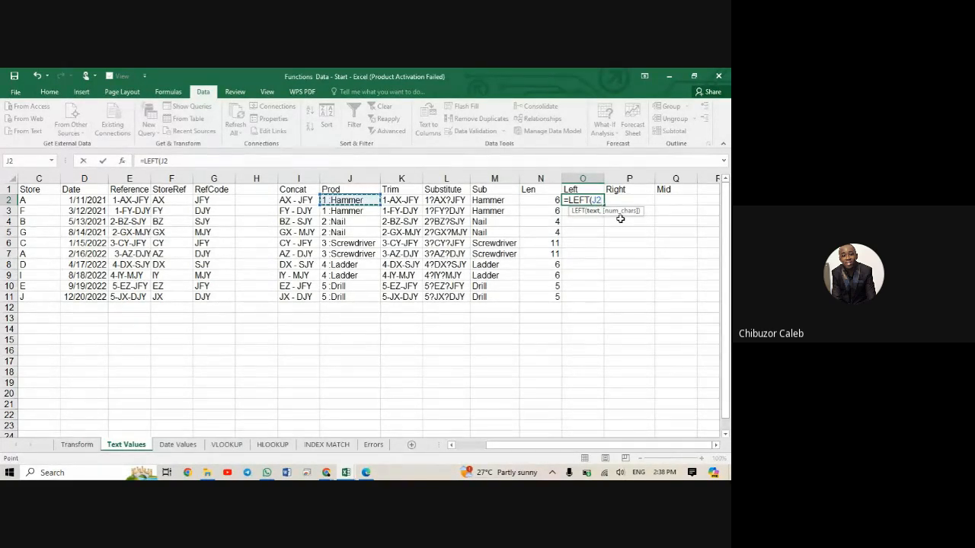
text(,1)
key(Return)
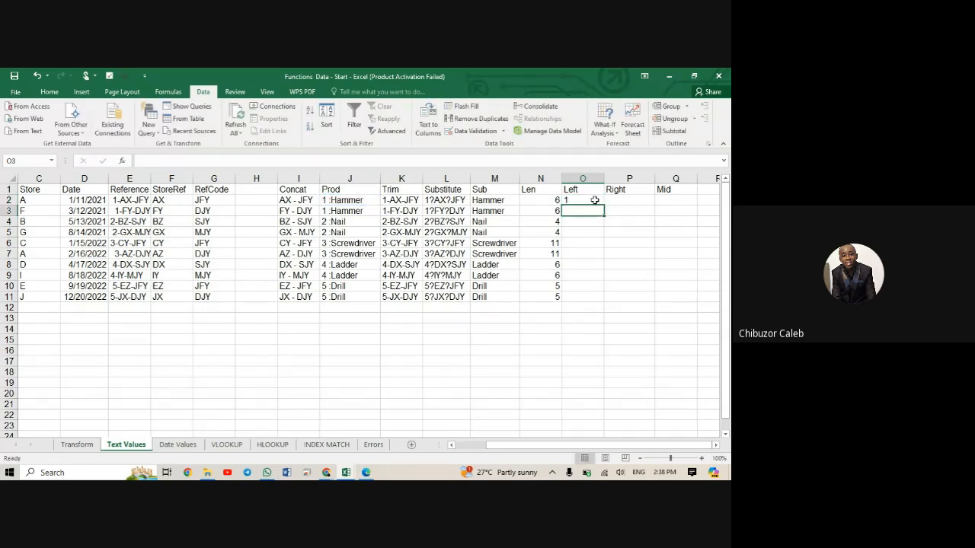
click(594, 199)
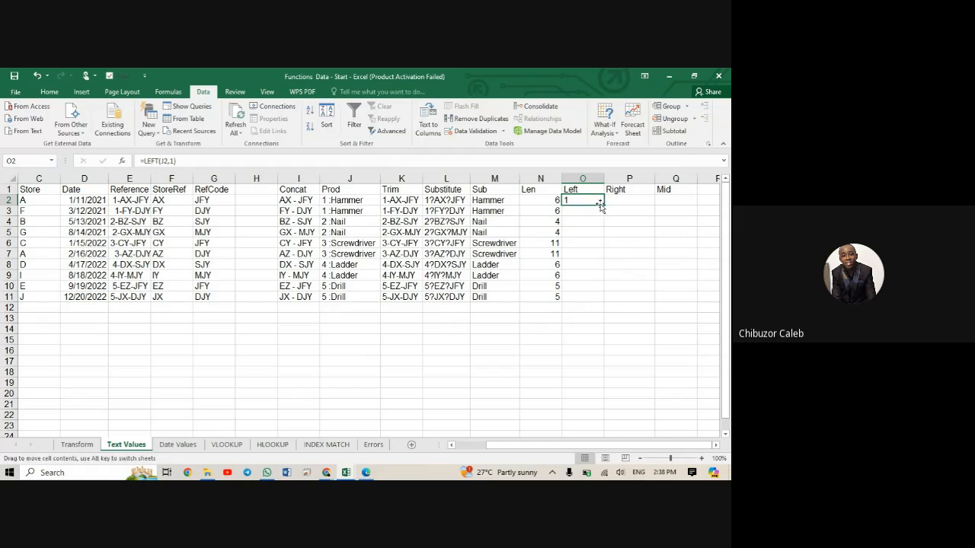
double_click(604, 206)
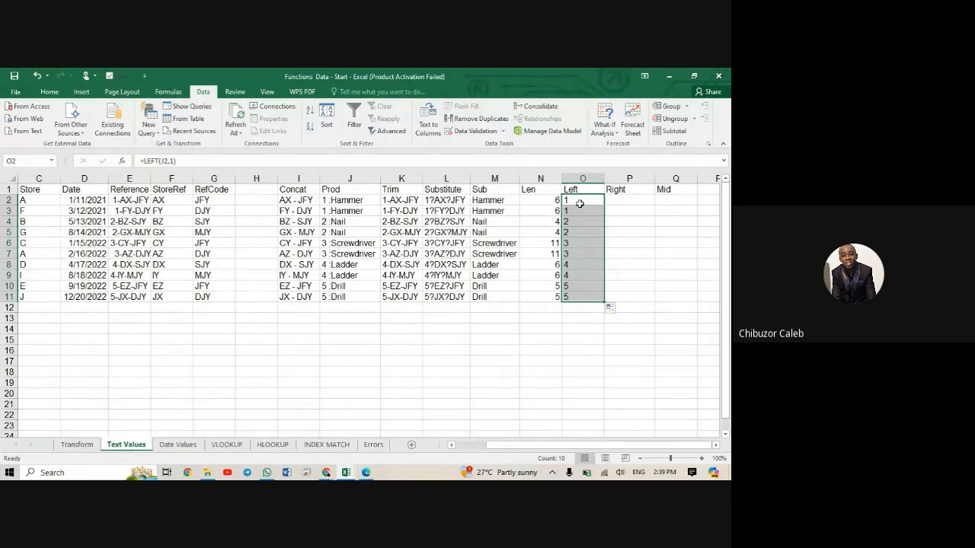
click(621, 199)
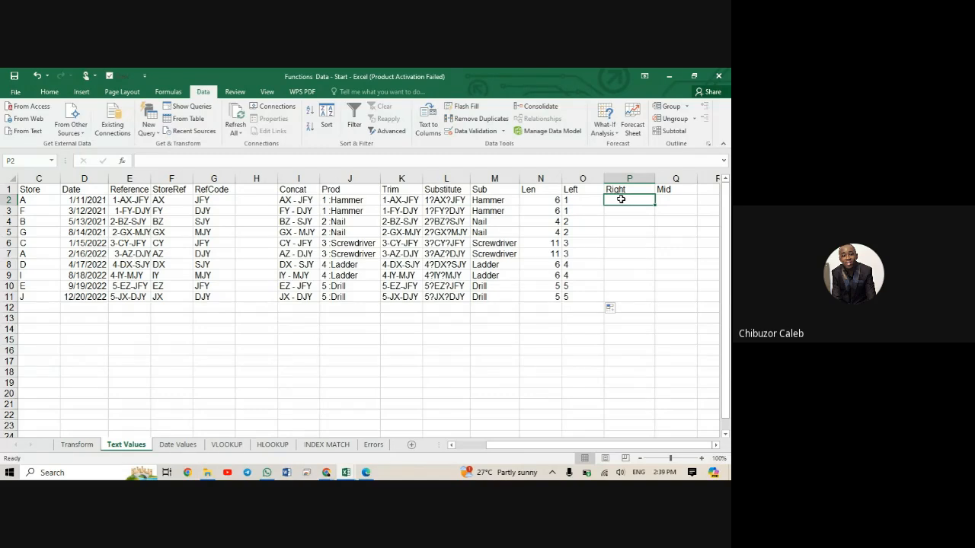
text(=)
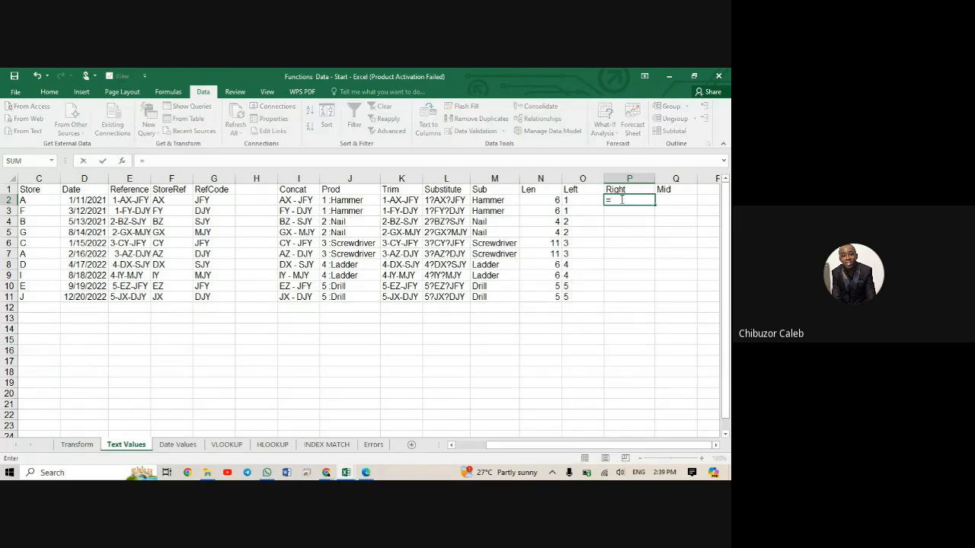
text(righ)
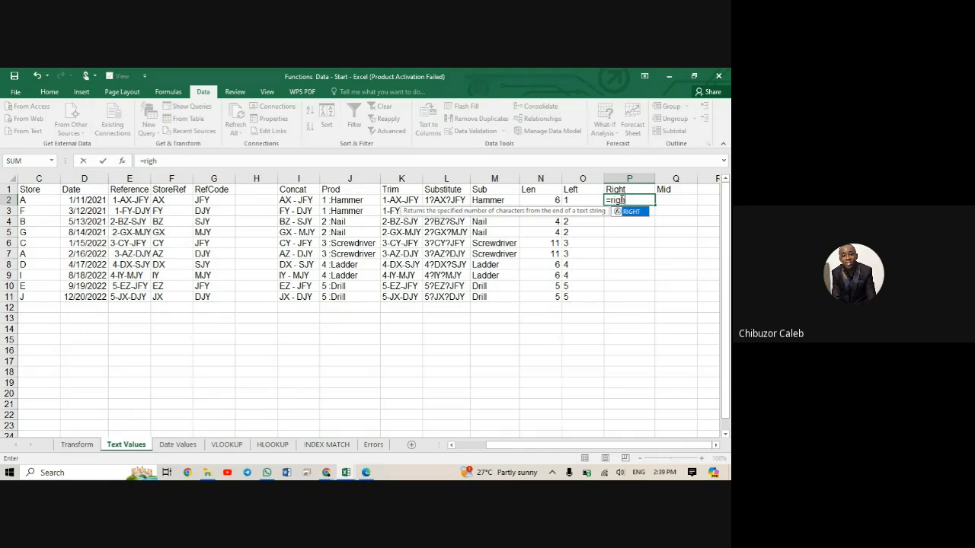
key(Tab)
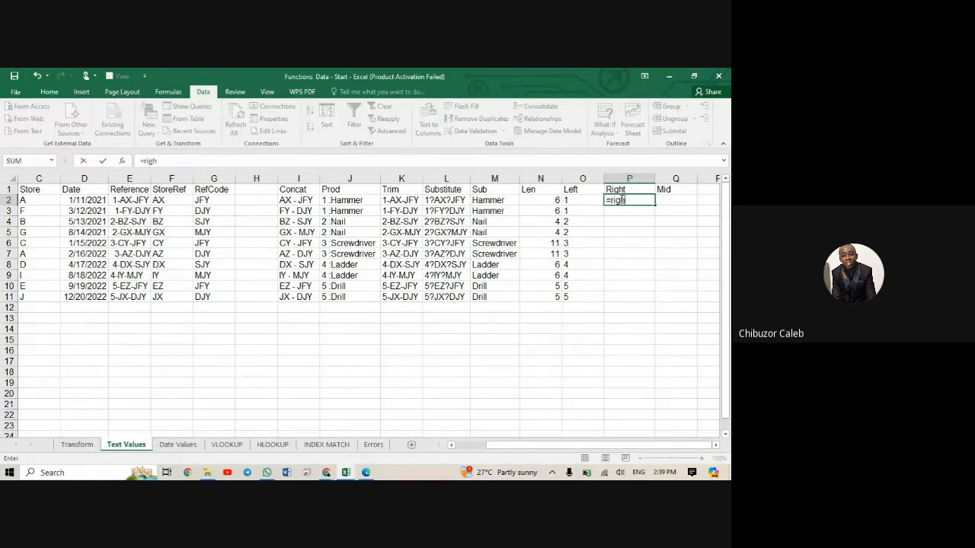
key(Tab)
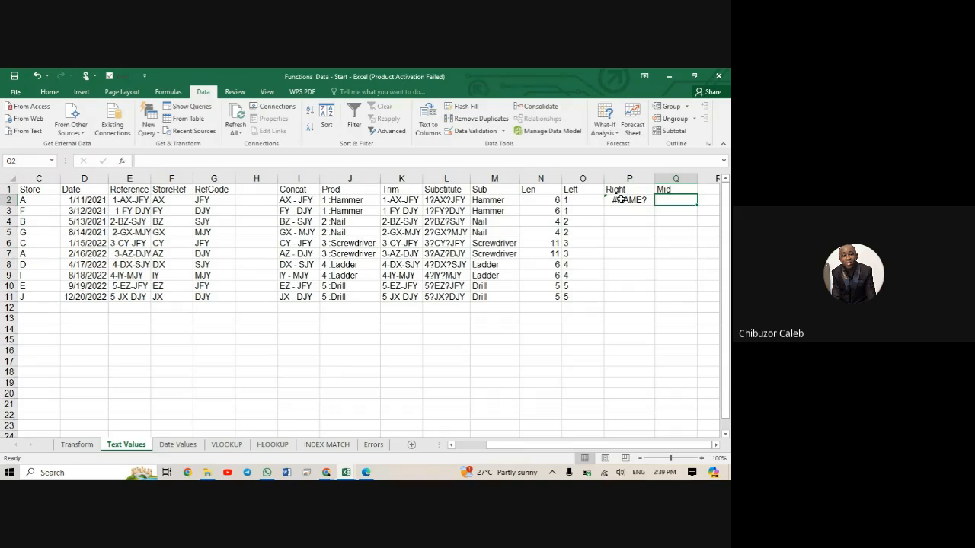
Replace the content of P2 in the Right column with the formula =RIGHT(J2, LEN(J2)-2).
click(621, 198)
key(BackSpace)
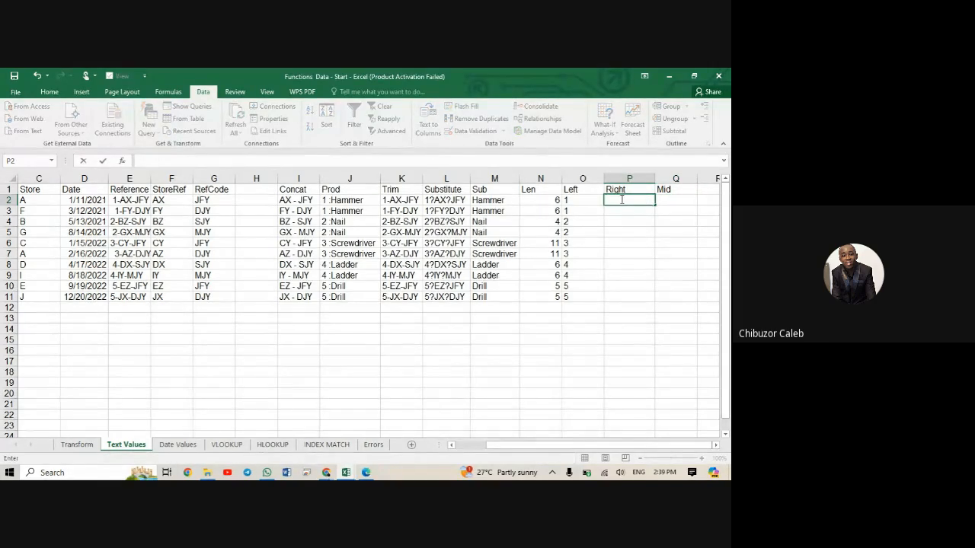
text(=rig)
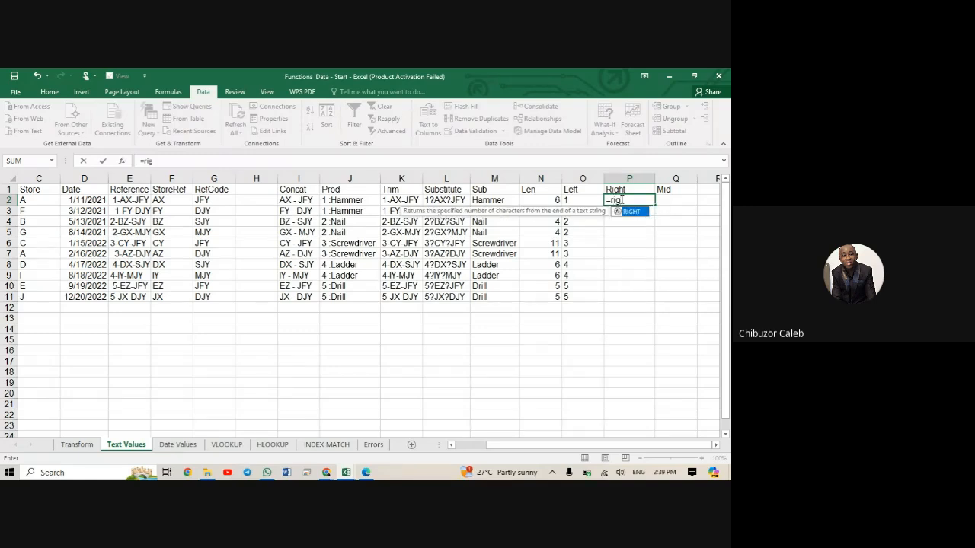
key(Tab)
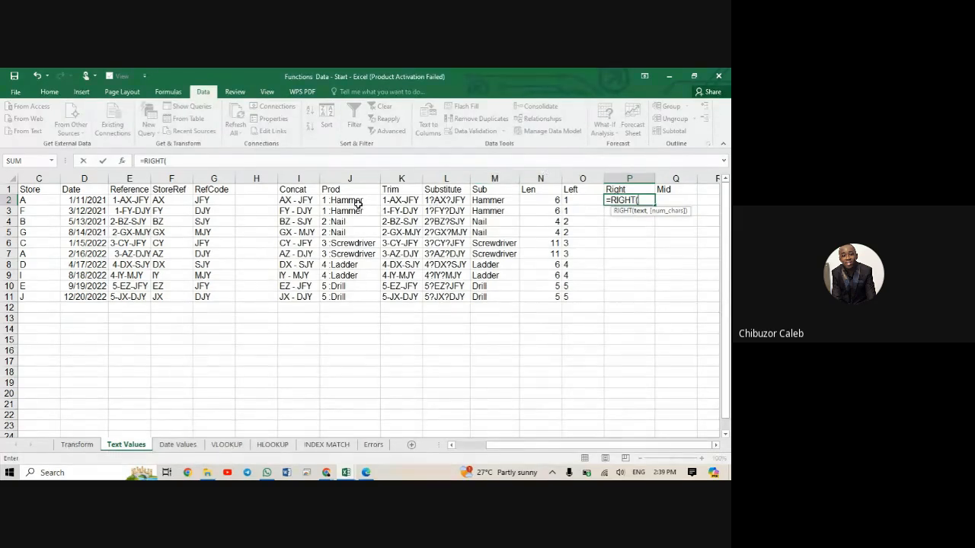
click(357, 201)
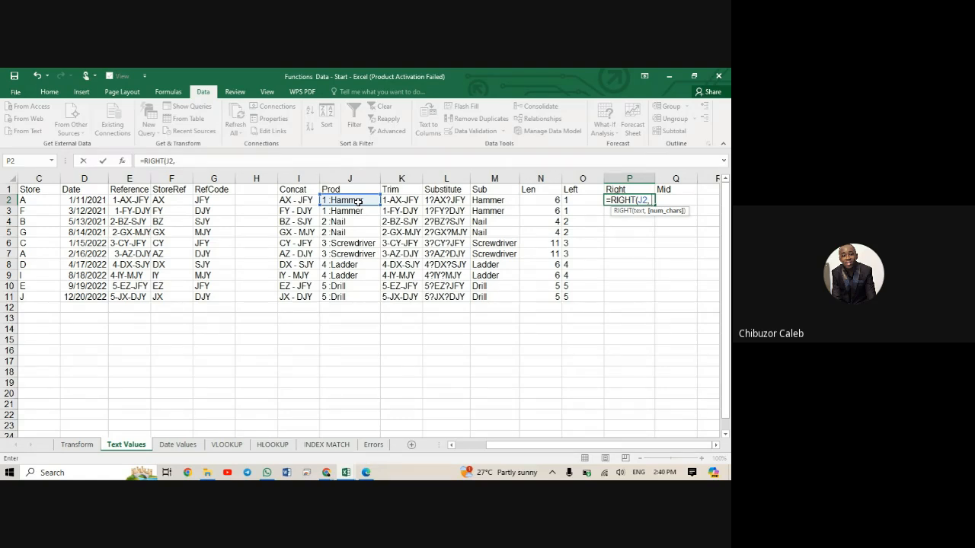
text(len)
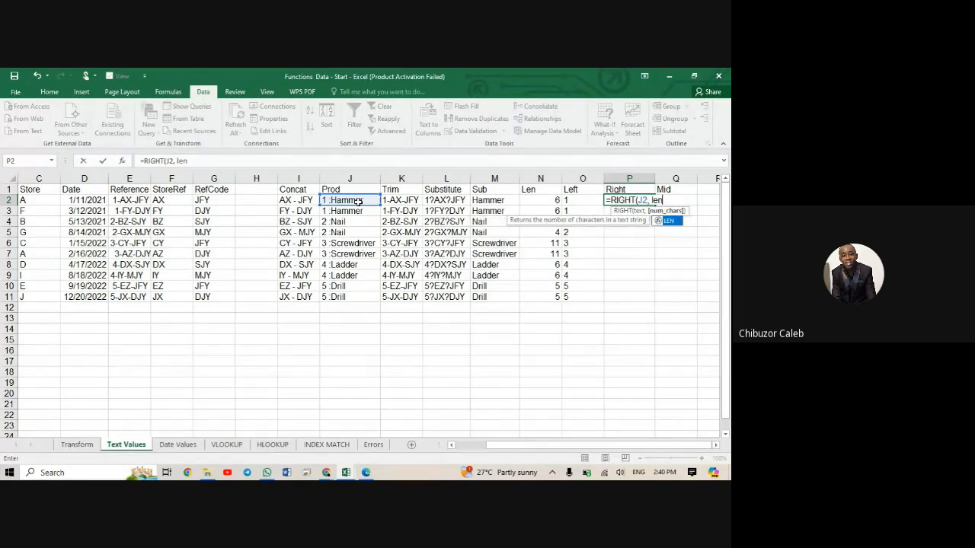
key(Tab)
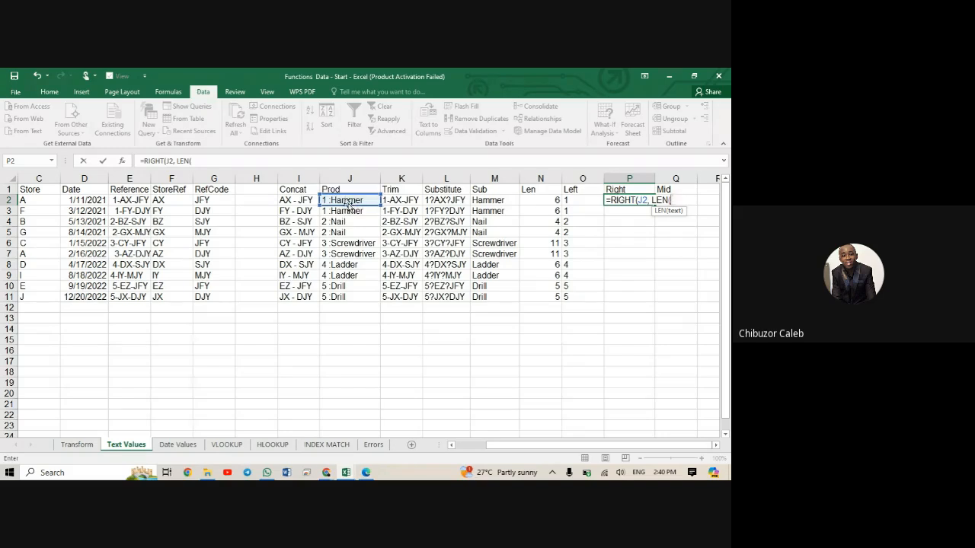
click(348, 200)
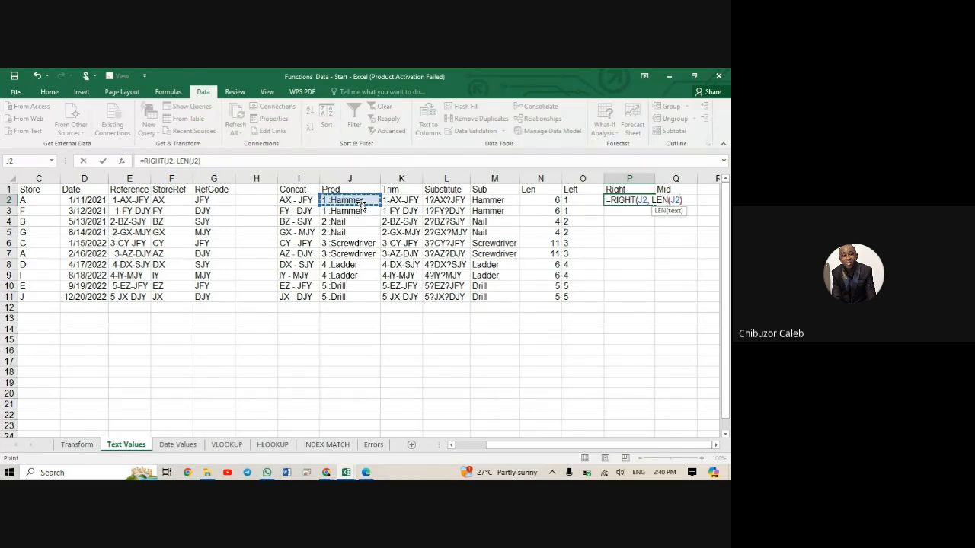
text())
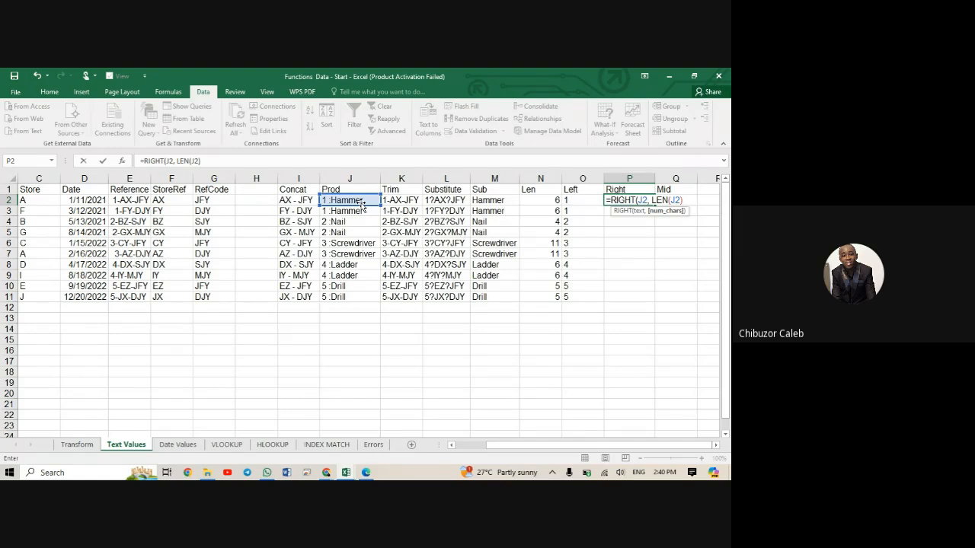
text(-2))
key(Return)
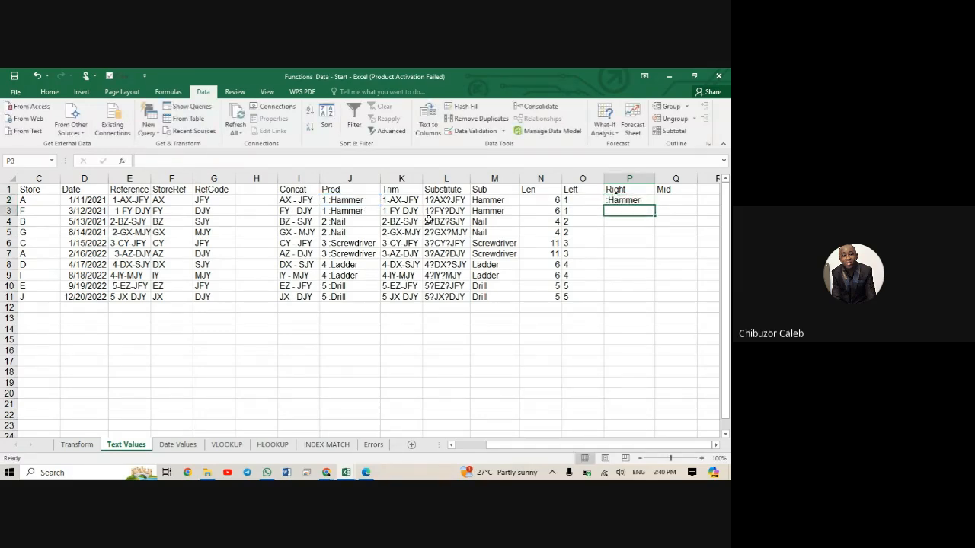
Fill the RIGHT formula from P2 down to P11.
click(640, 201)
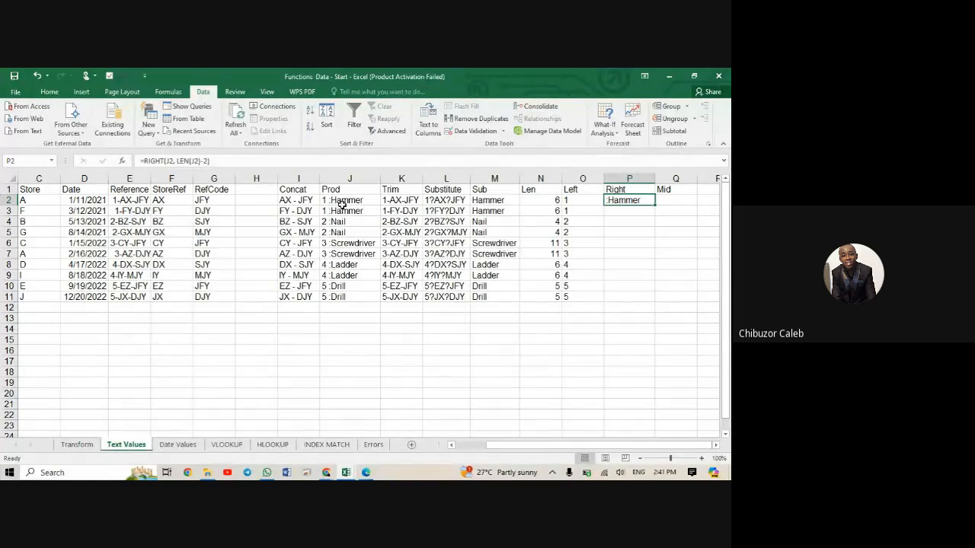
double_click(654, 203)
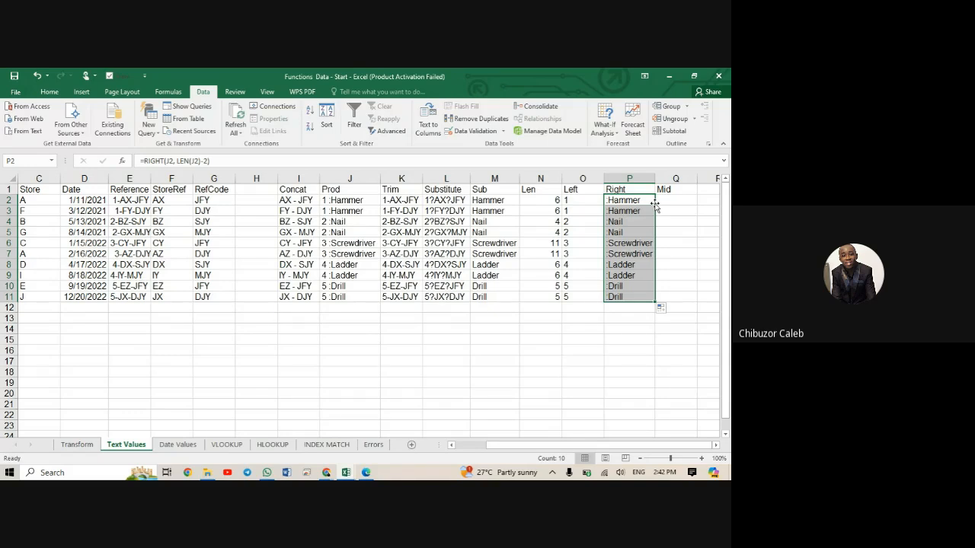
click(643, 209)
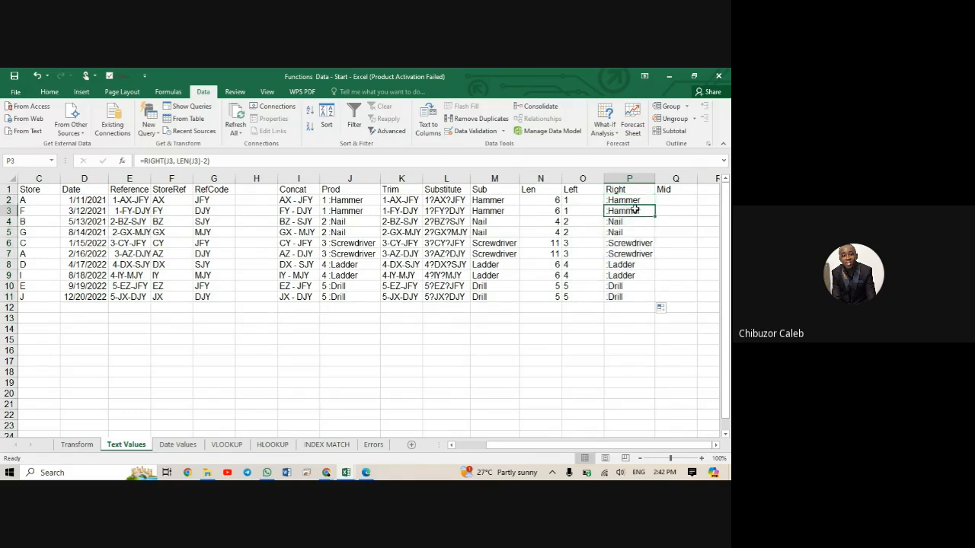
click(573, 202)
click(488, 209)
click(448, 210)
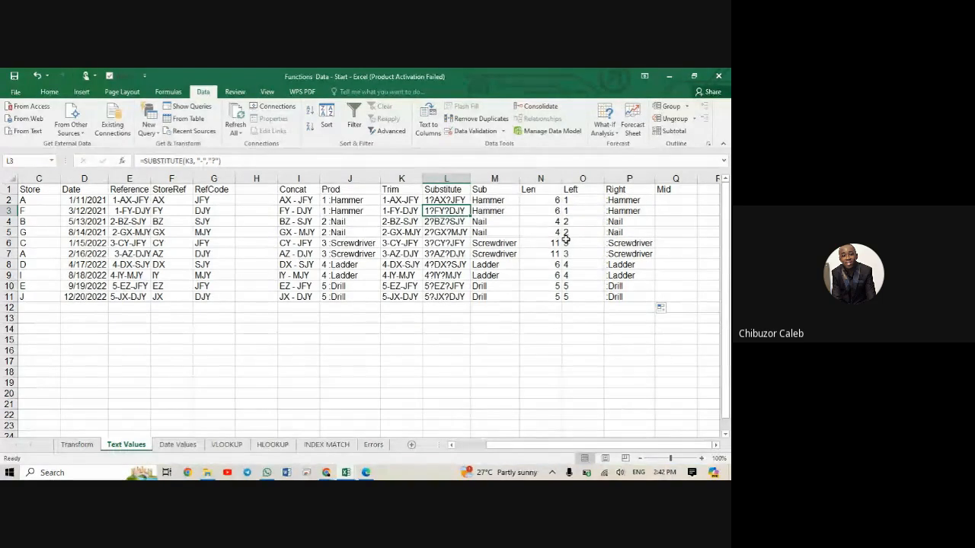
click(633, 207)
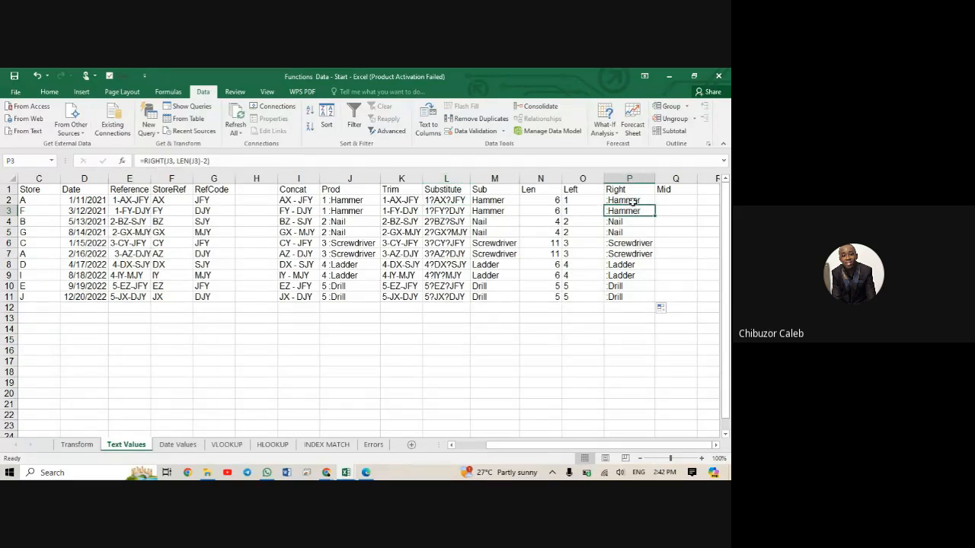
click(631, 199)
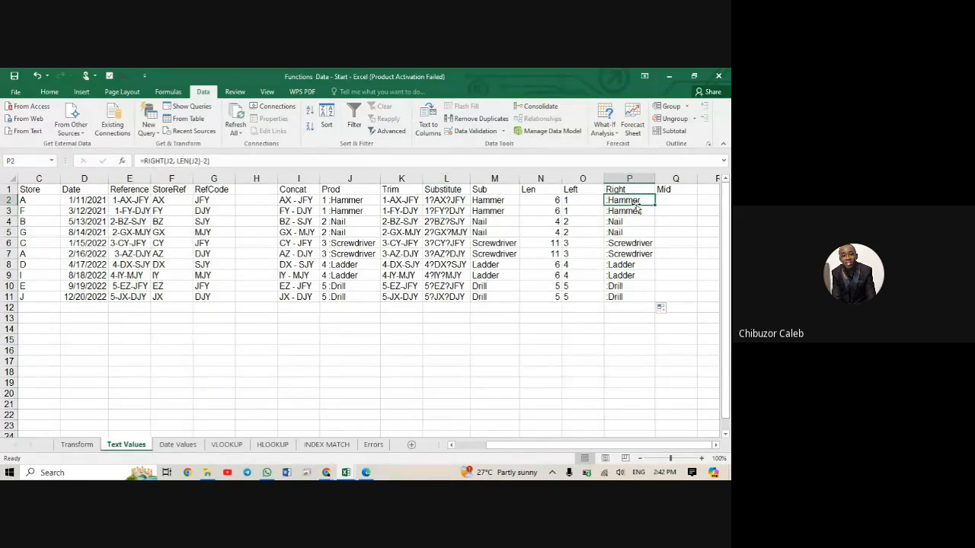
Enter =MID(K2,3,2) in Q2 of the Mid column to extract the two-letter store reference from the Trim value.
click(672, 199)
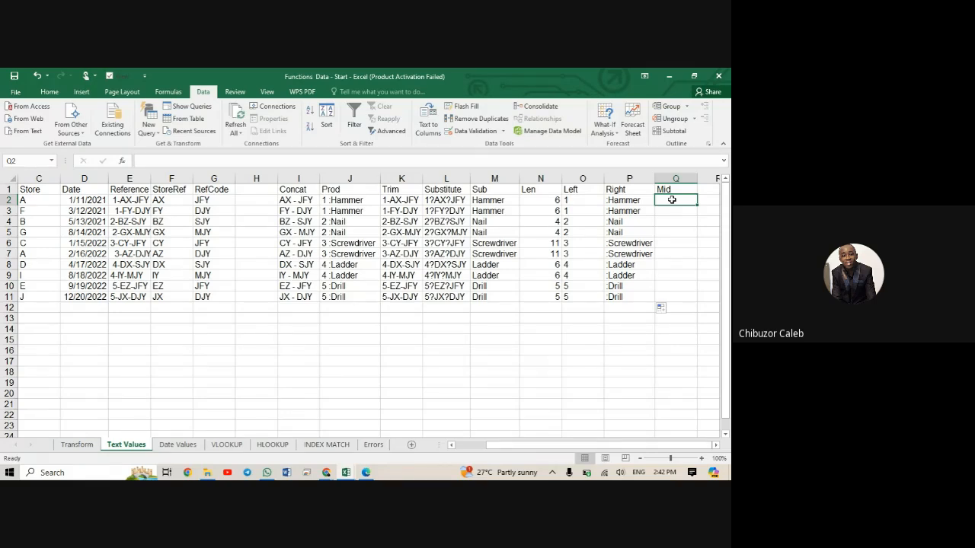
text(=mi)
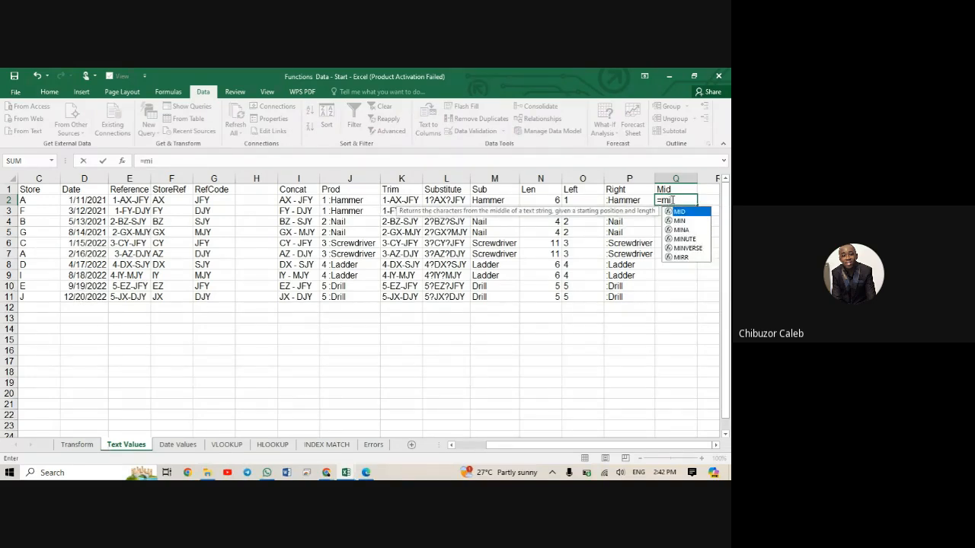
key(Tab)
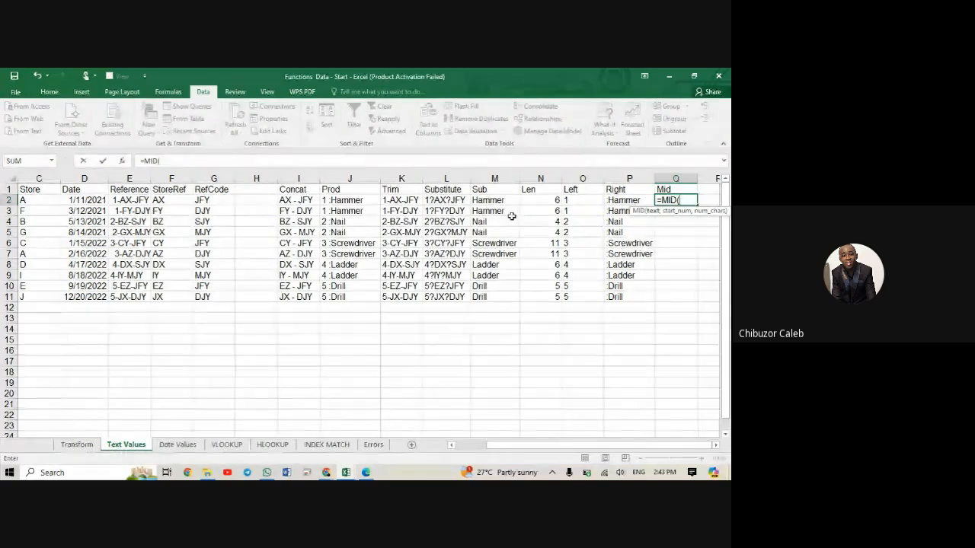
click(399, 201)
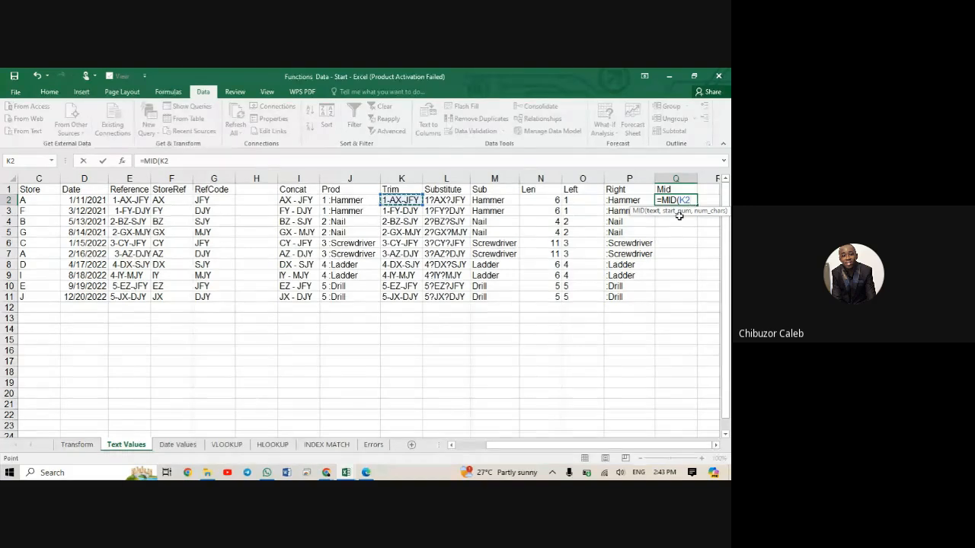
text(,3)
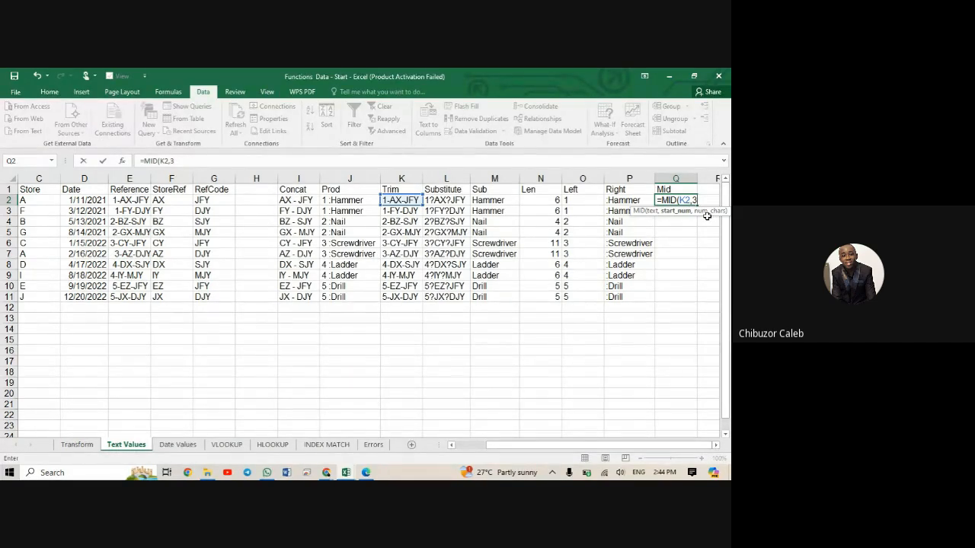
text(,2)
key(Return)
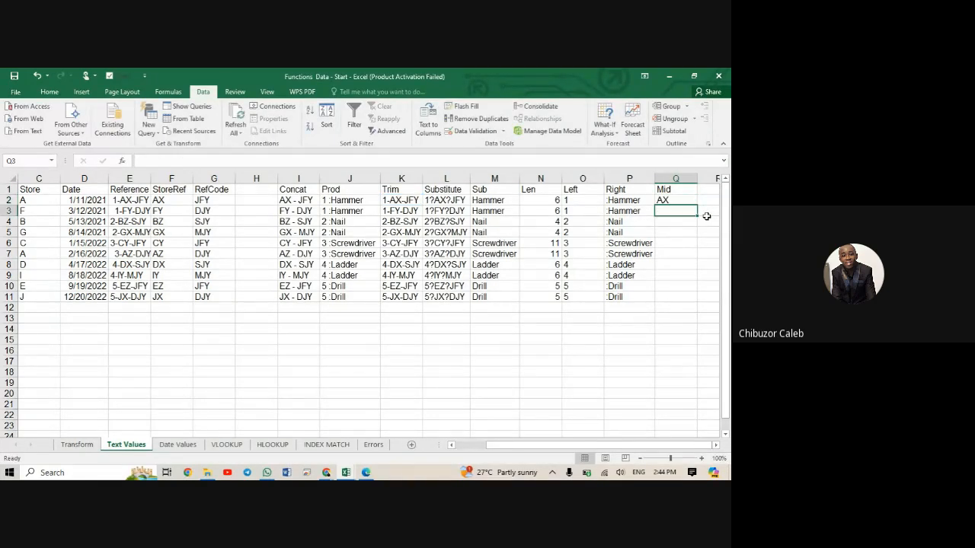
Check the MID formula's arguments in Q2 and fill it down to Q11.
click(670, 199)
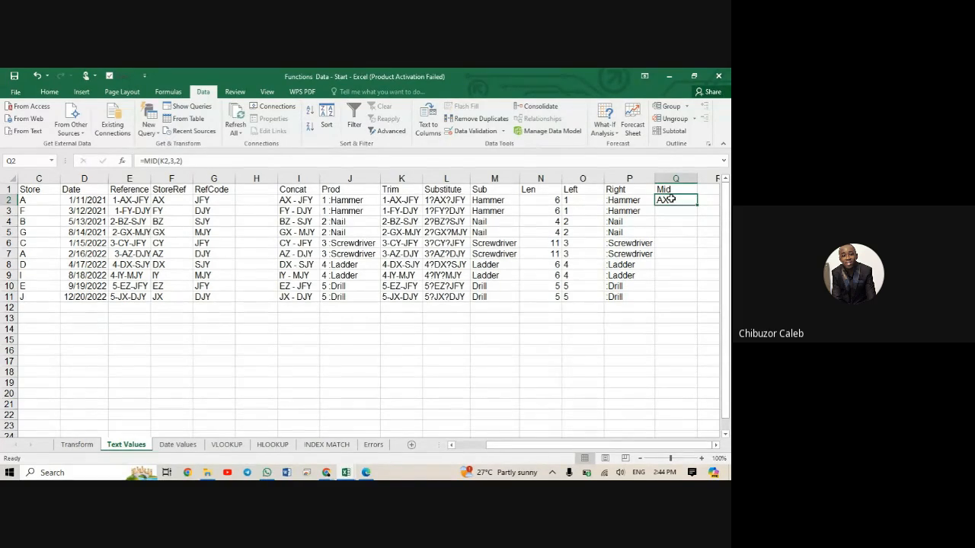
double_click(670, 198)
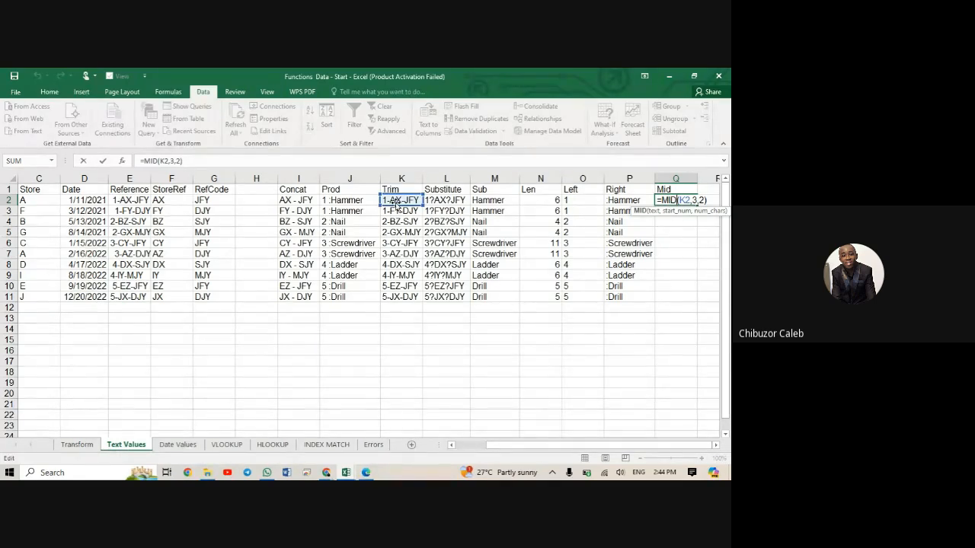
key(Return)
click(668, 200)
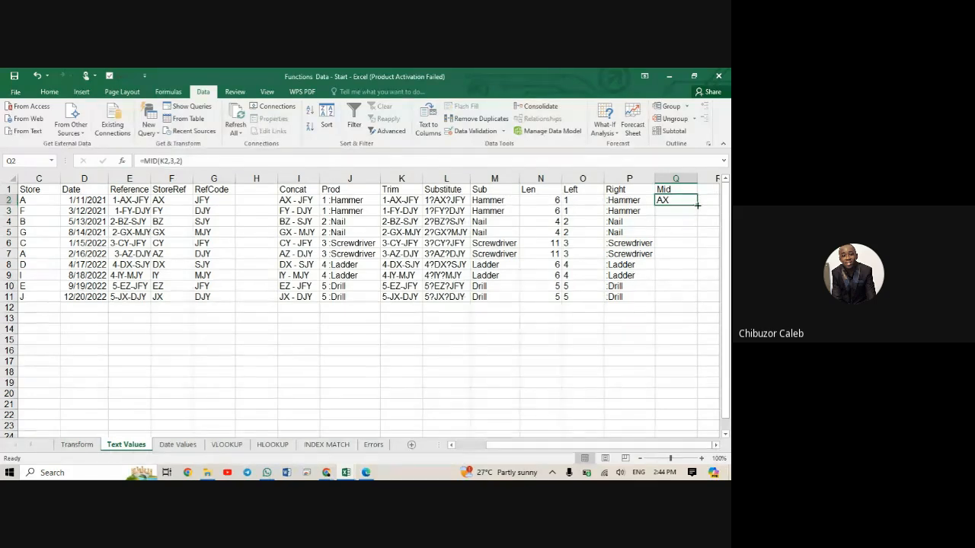
double_click(698, 205)
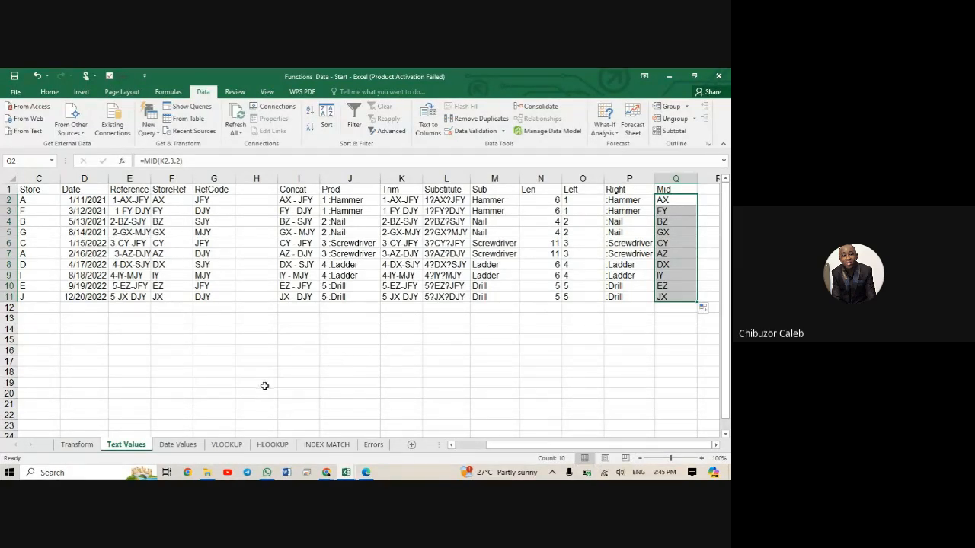
Go to the Date Values sheet and enter =D3-D2 in I2 of the Subtract Dates column.
click(178, 445)
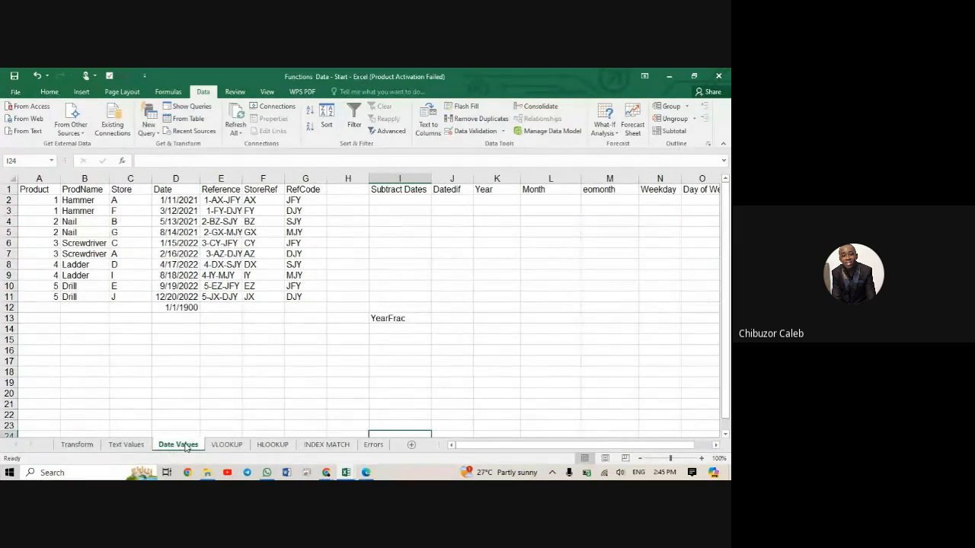
click(127, 448)
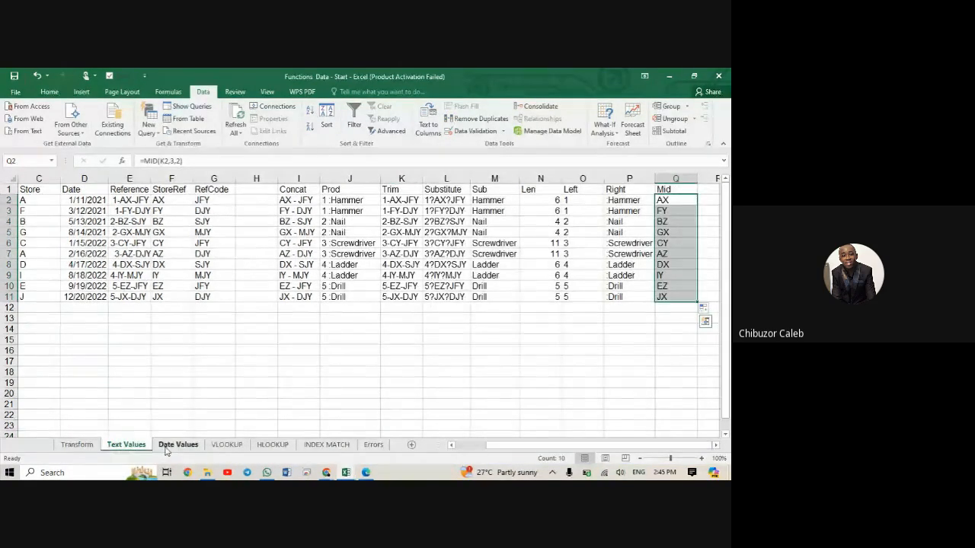
click(165, 447)
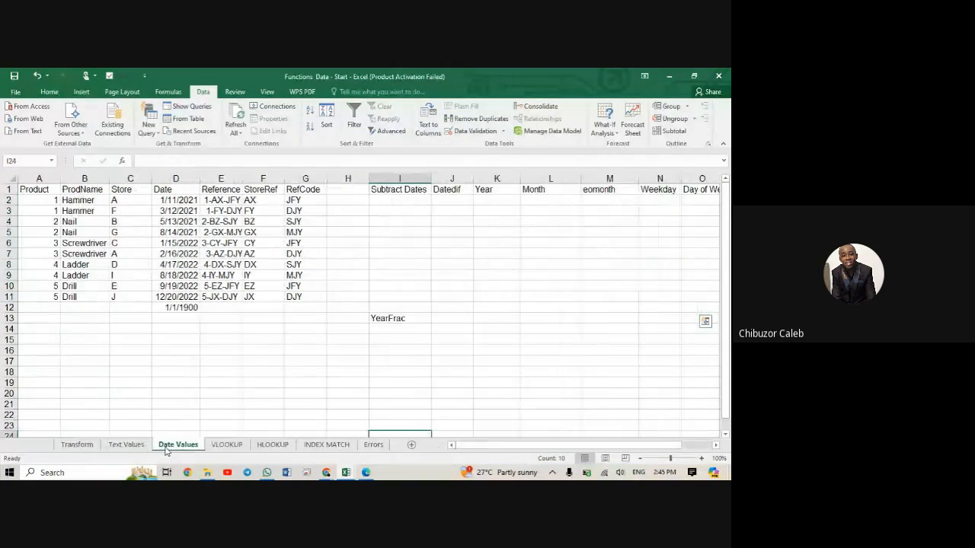
click(389, 207)
click(388, 198)
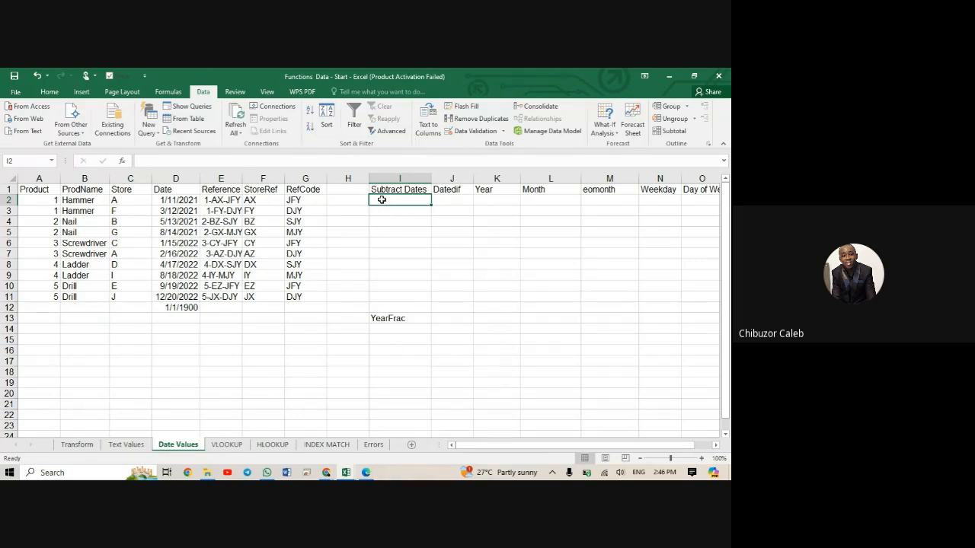
text(=)
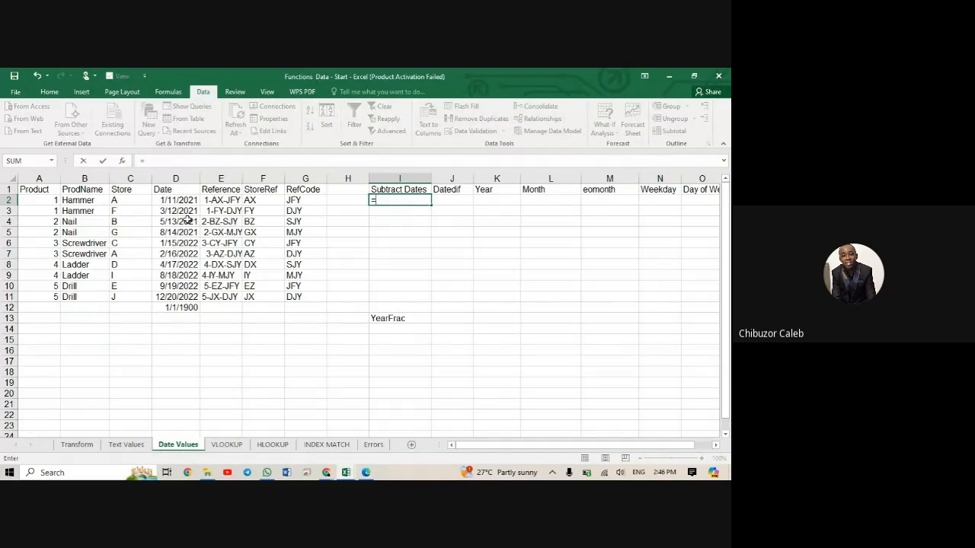
click(185, 217)
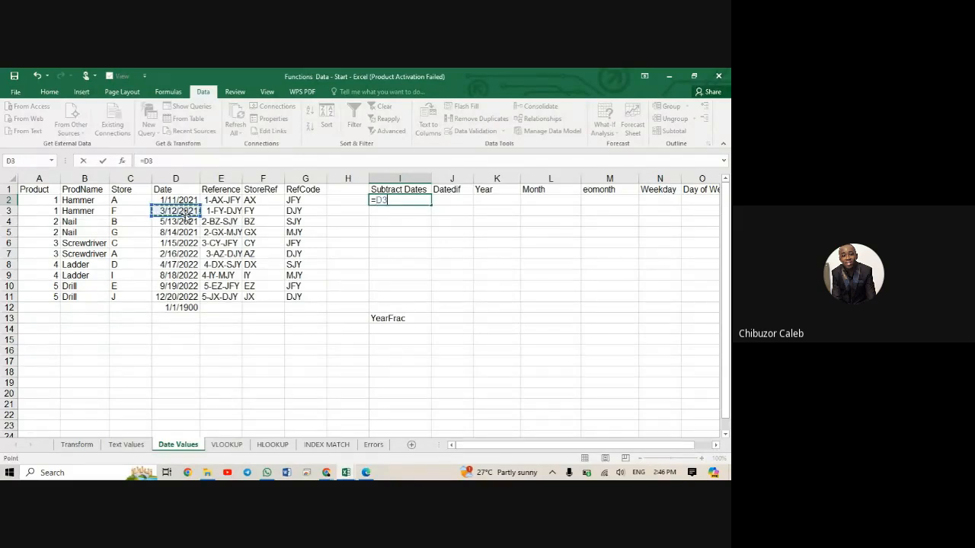
text(-)
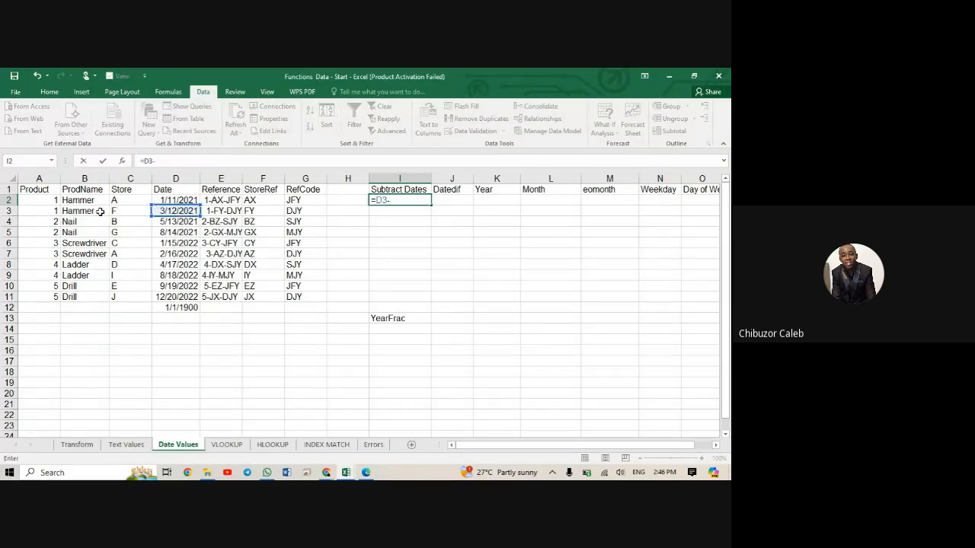
click(167, 199)
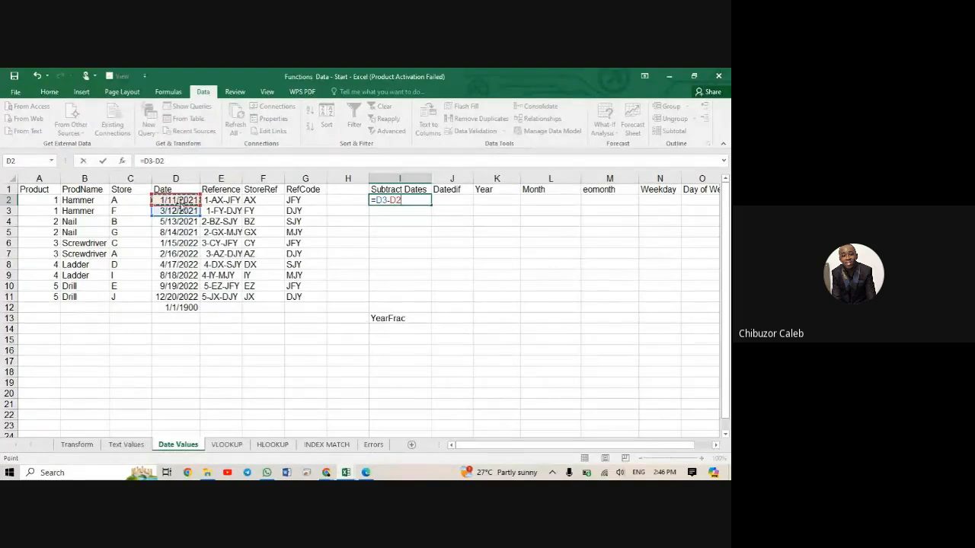
key(Return)
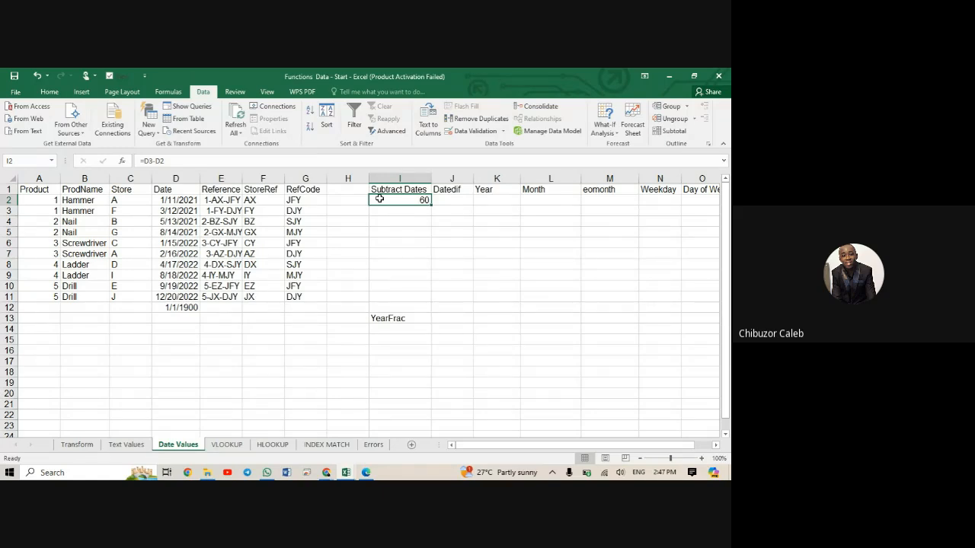
click(444, 200)
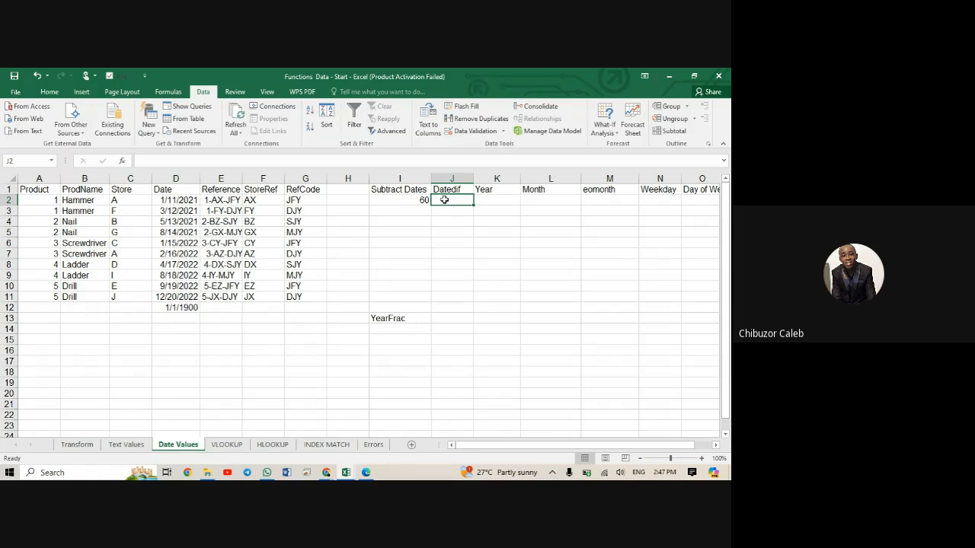
text(=dat)
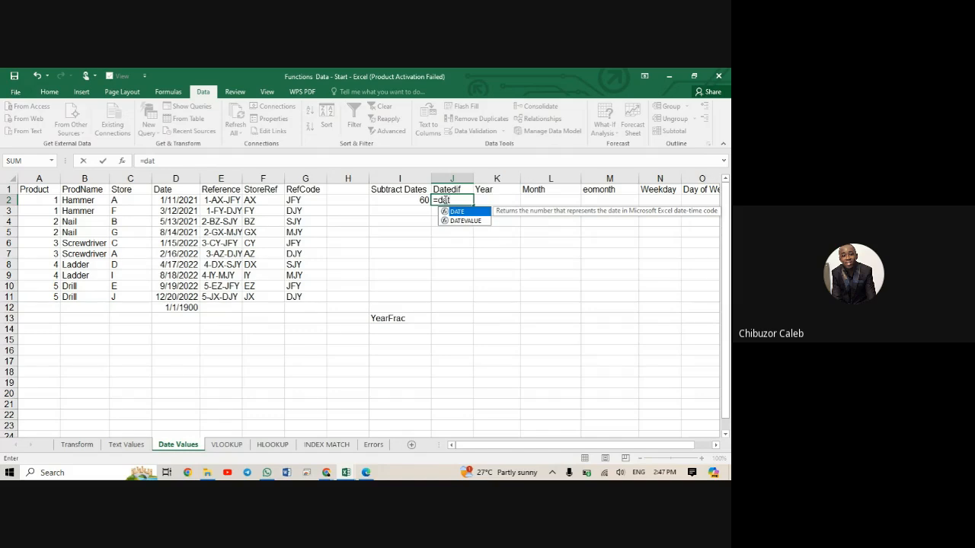
key(BackSpace)
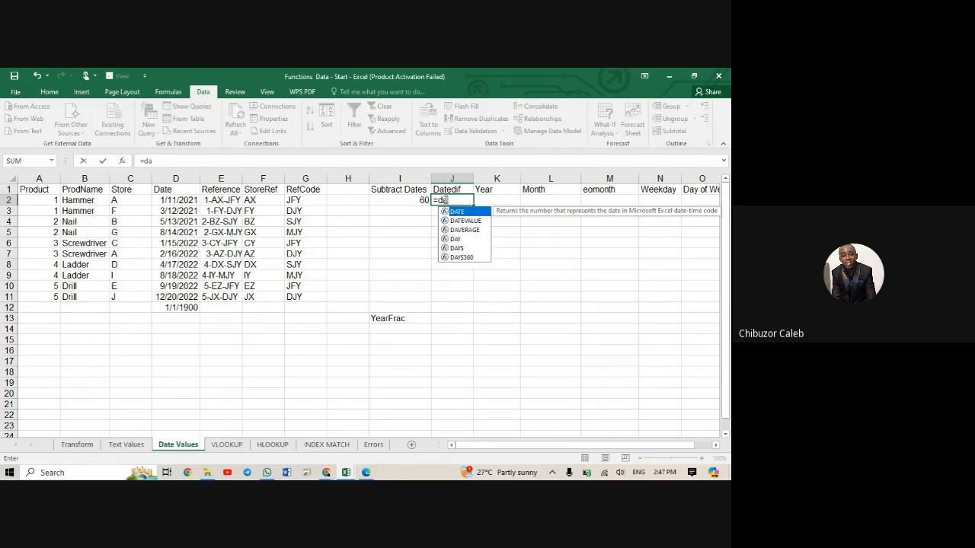
text(t)
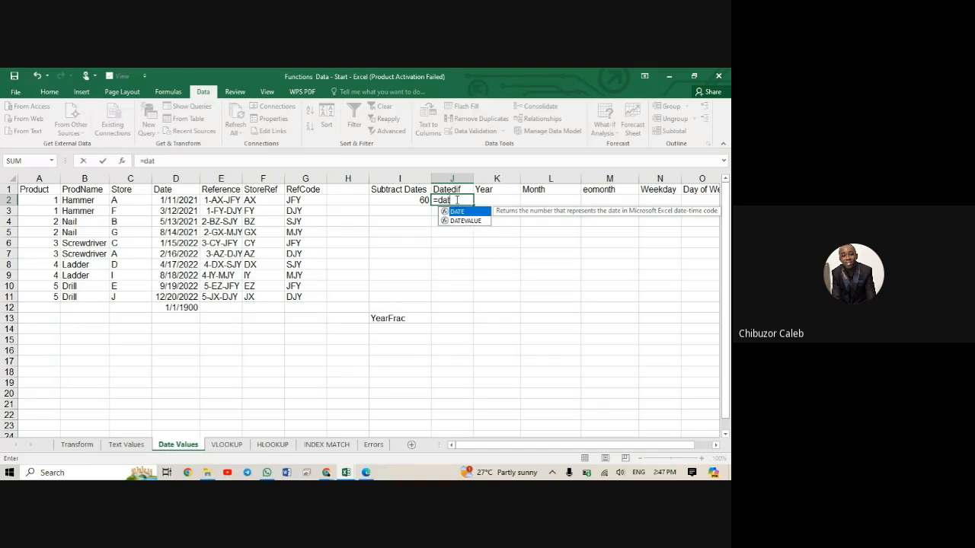
text(edif)
key(BackSpace)
key(BackSpace)
key(BackSpace)
key(BackSpace)
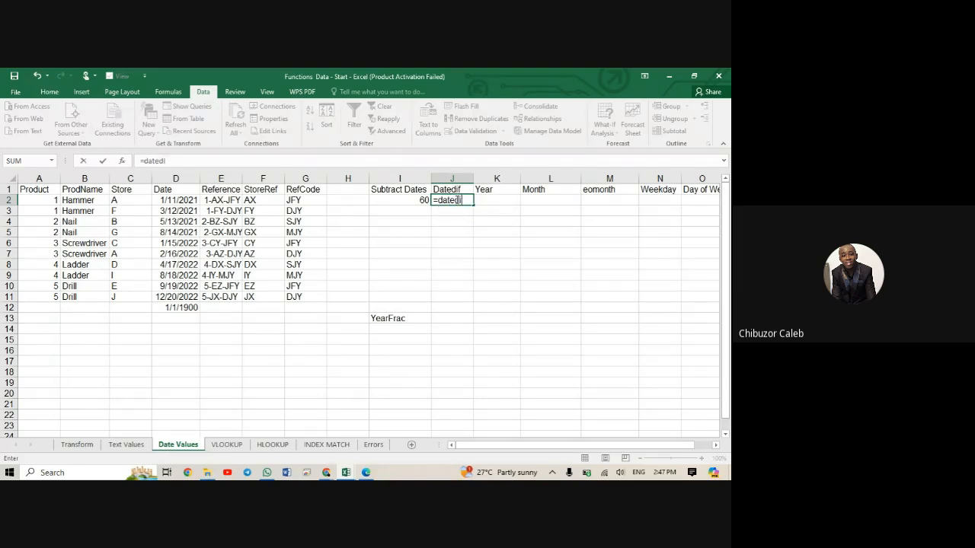
key(BackSpace)
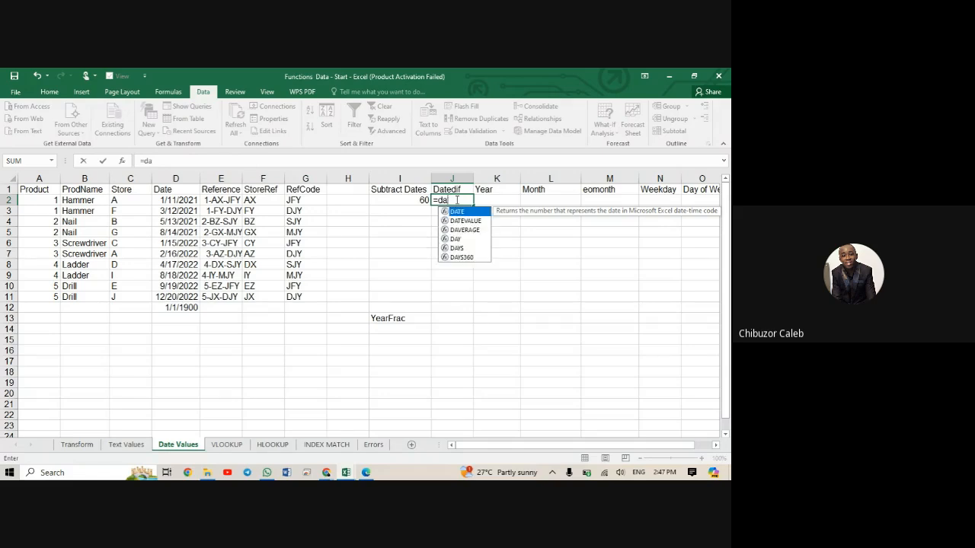
key(BackSpace)
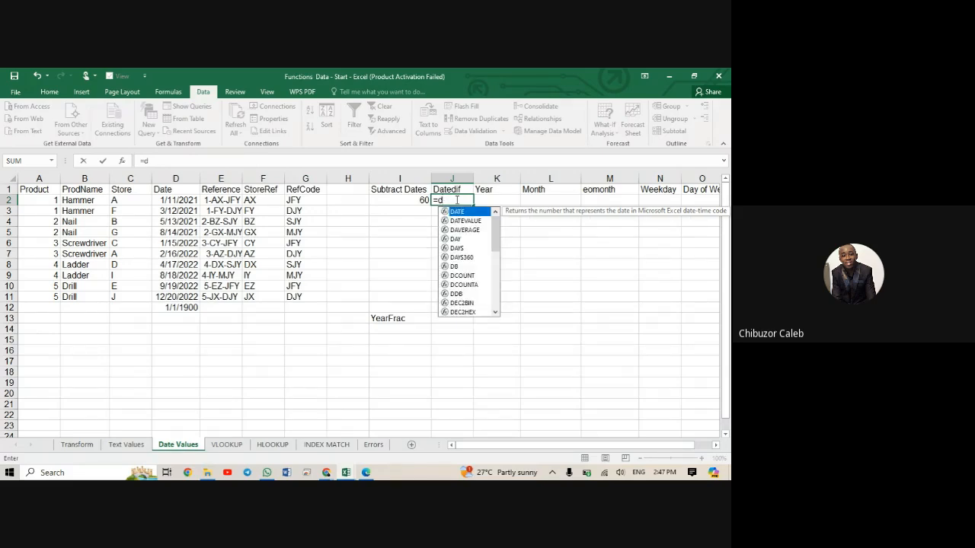
key(BackSpace)
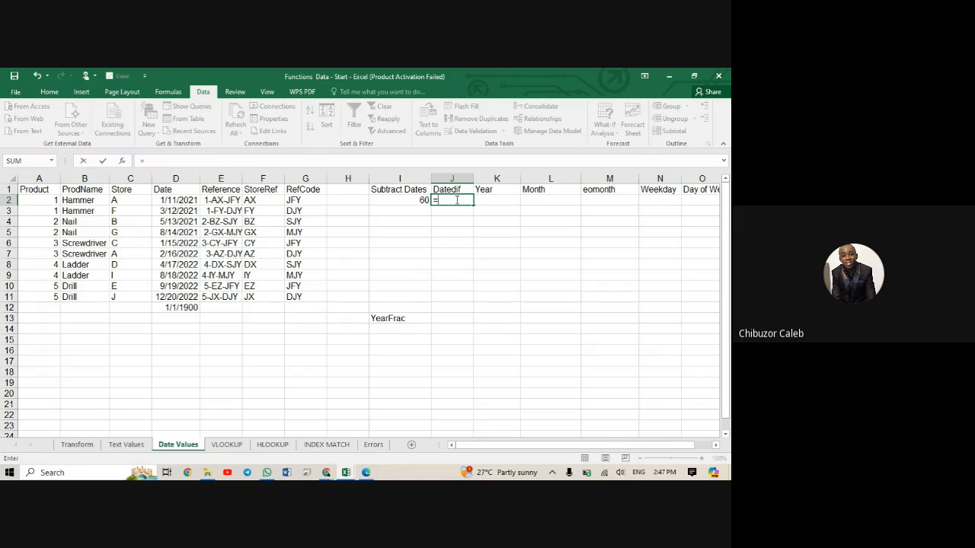
text(dat)
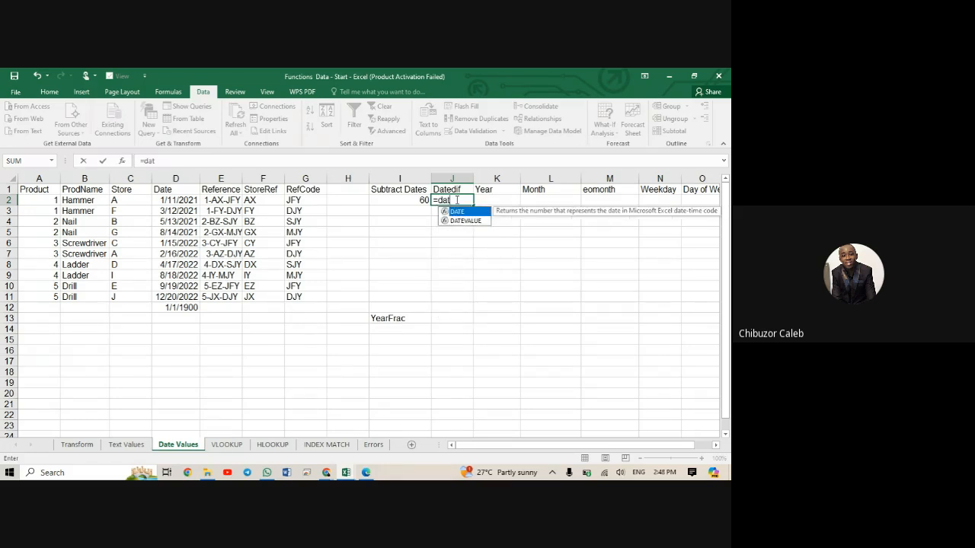
key(BackSpace)
key(BackSpace)
key(BackSpace)
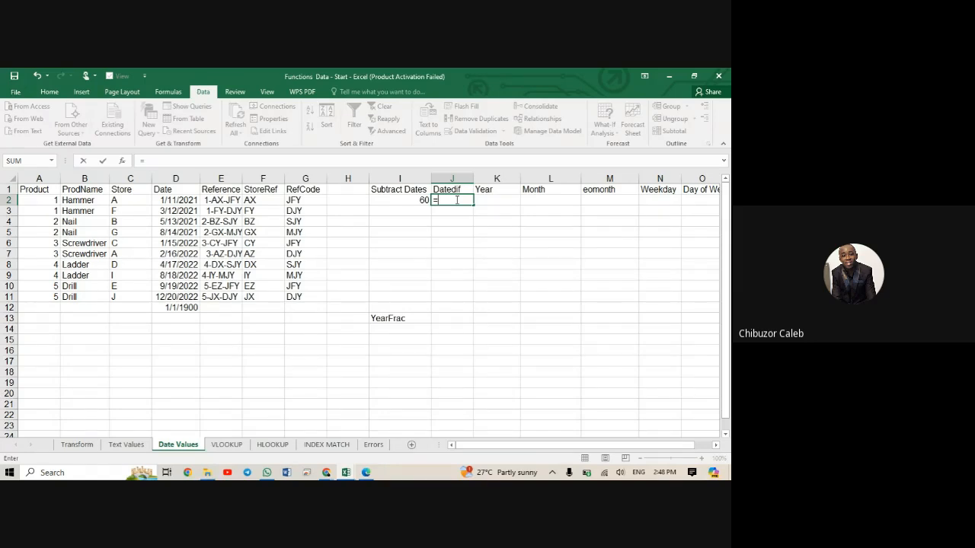
text(dat)
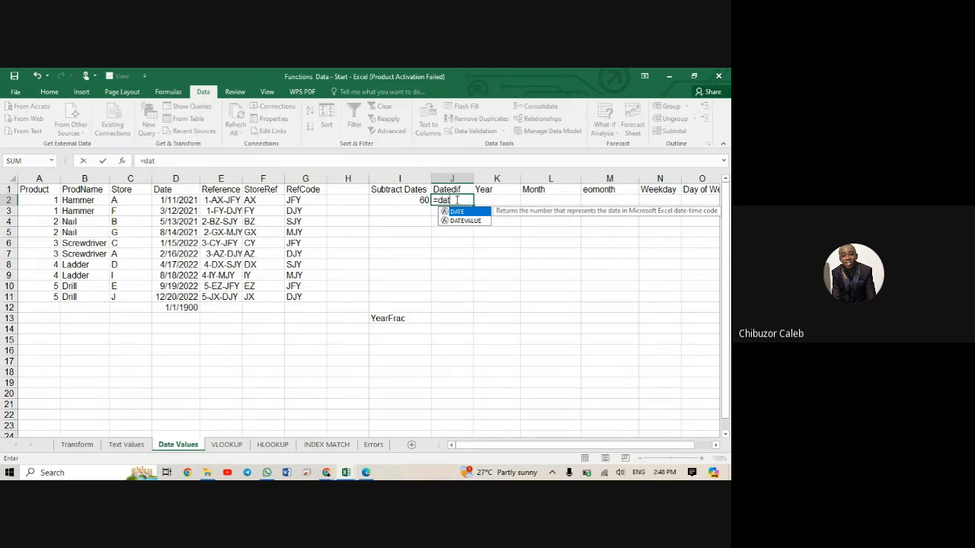
key(BackSpace)
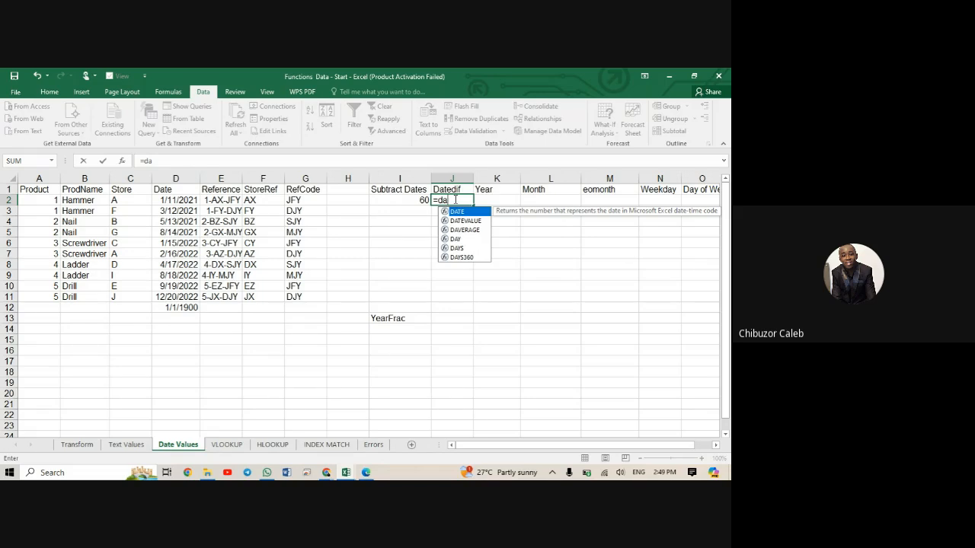
key(BackSpace)
key(BackSpace)
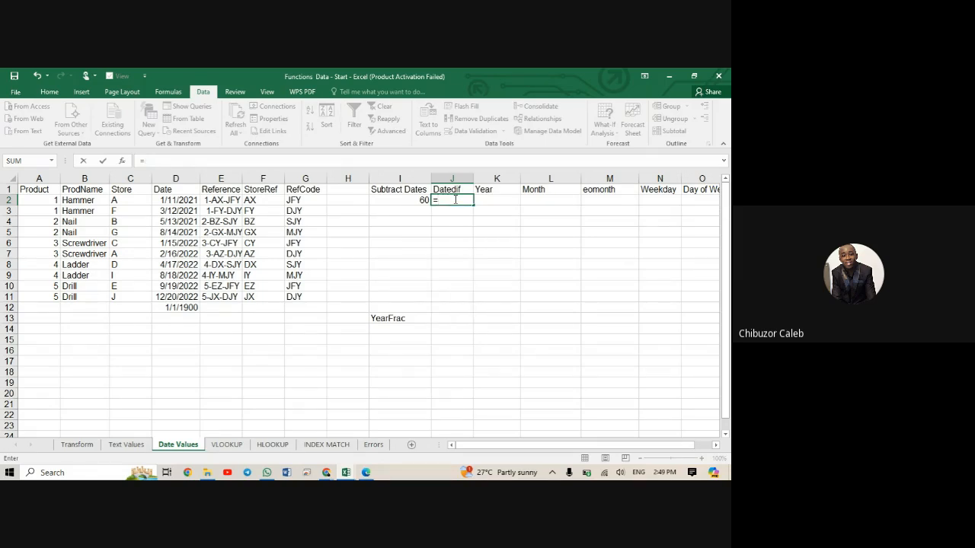
key(BackSpace)
Enter =YEAR(D2) in K2 of the Year column and fill it down to K11.
click(503, 198)
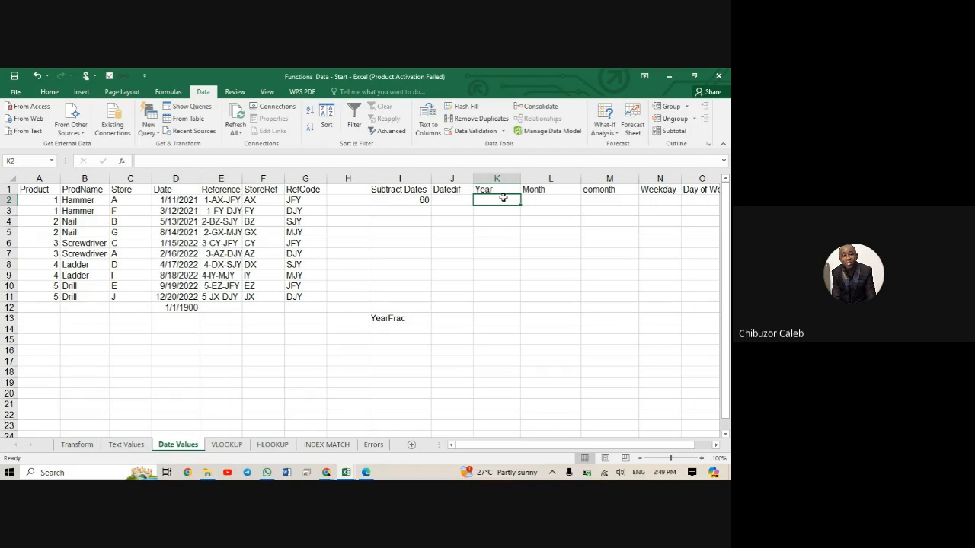
text(=)
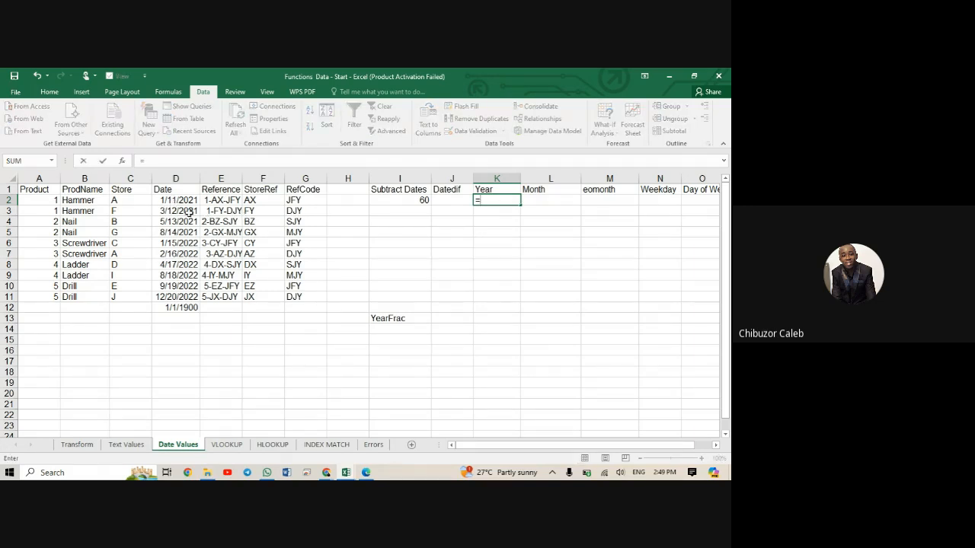
text(yea)
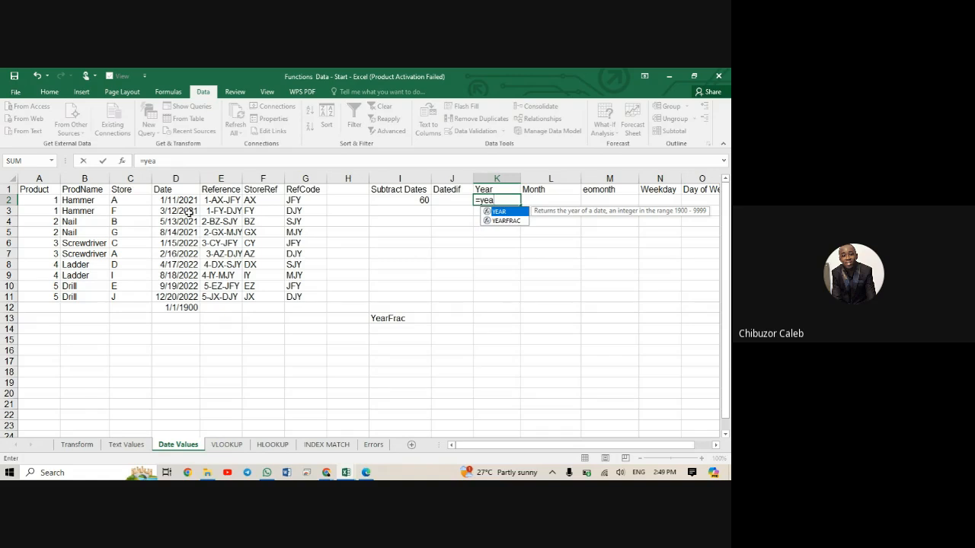
key(Tab)
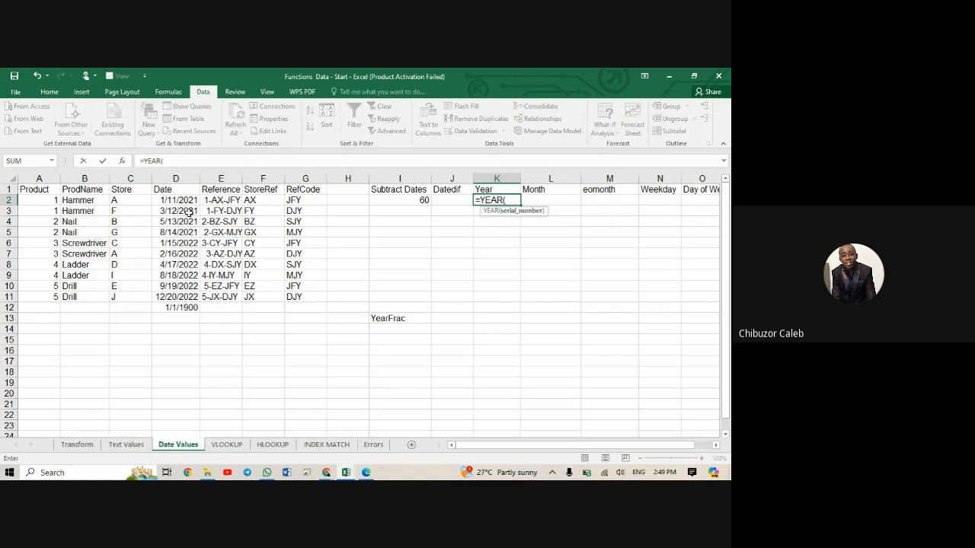
click(173, 200)
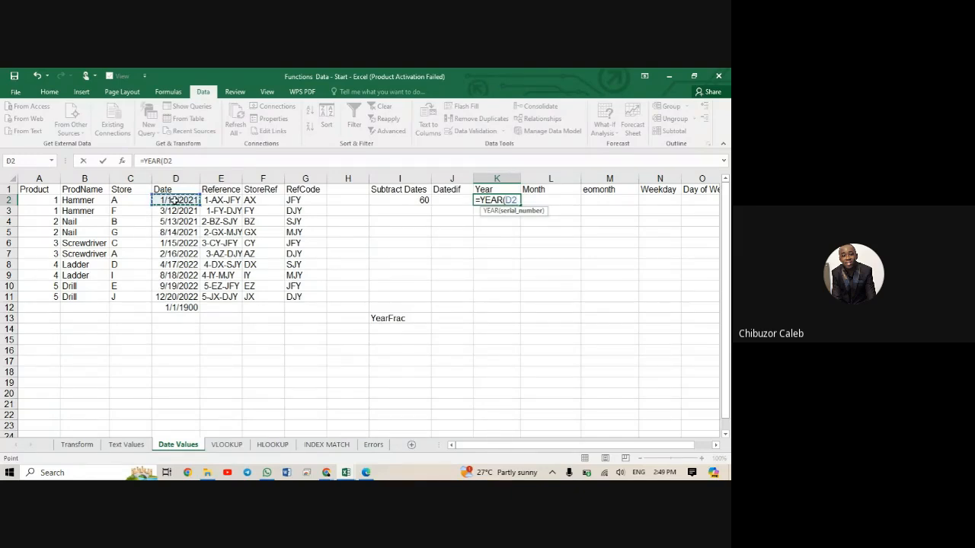
text())
key(Return)
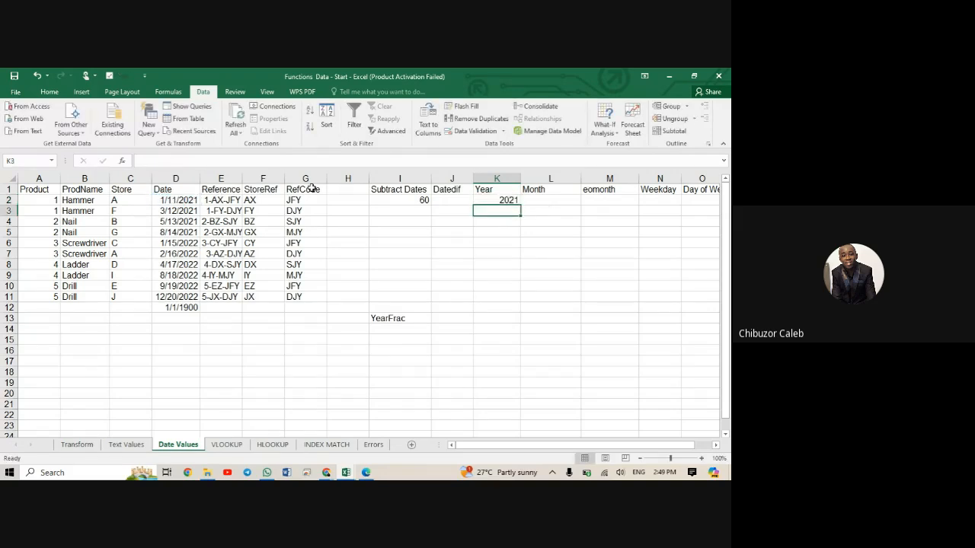
click(509, 200)
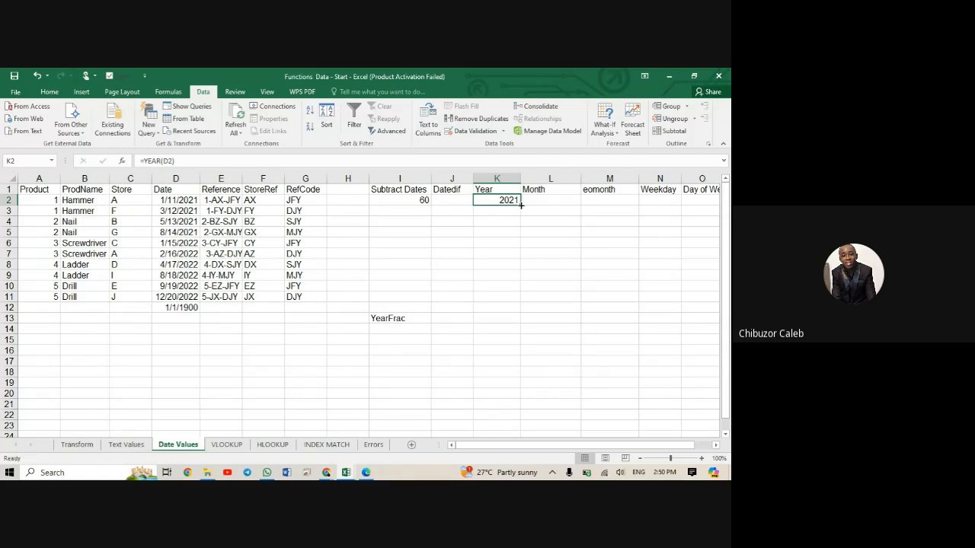
drag(519, 205, 517, 300)
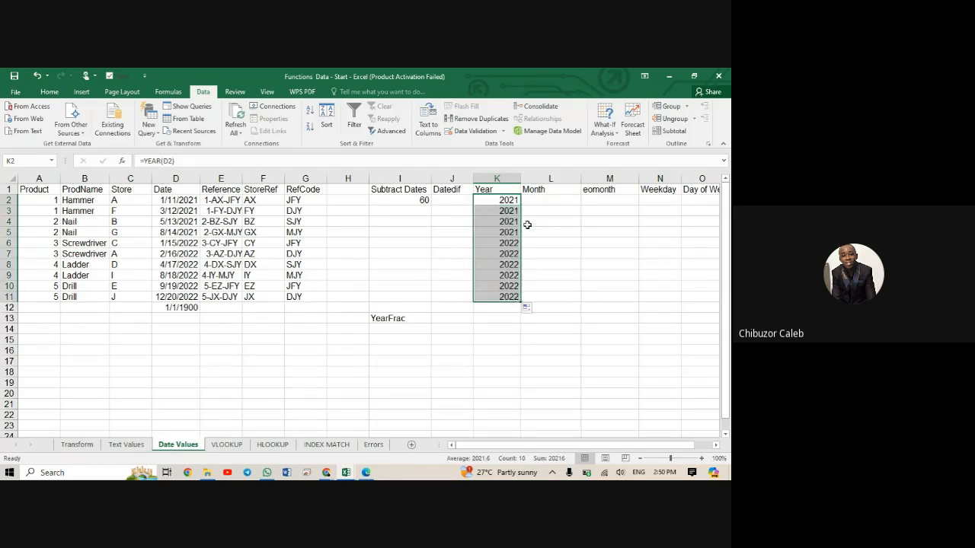
Enter =MONTH(D2) in L2 of the Month column and fill it down to L11.
click(529, 201)
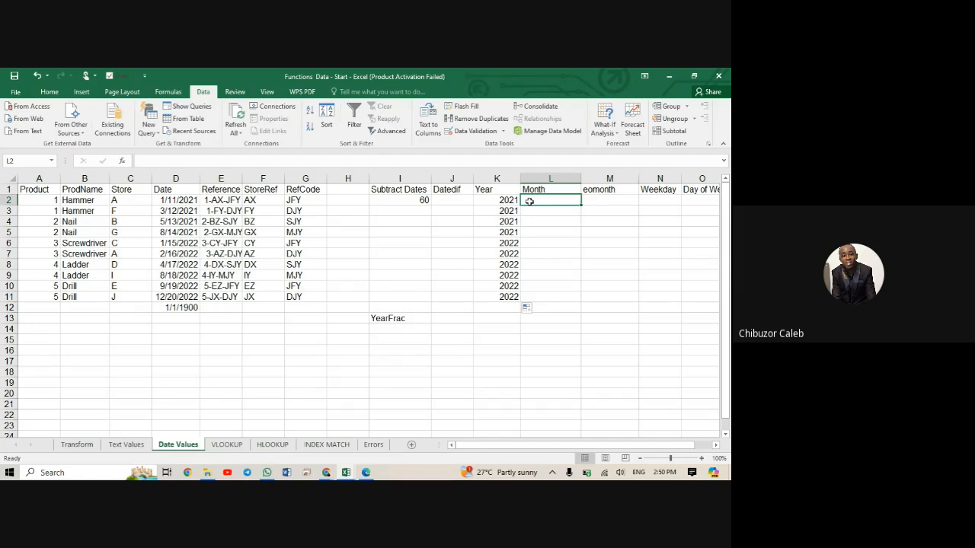
text(=m)
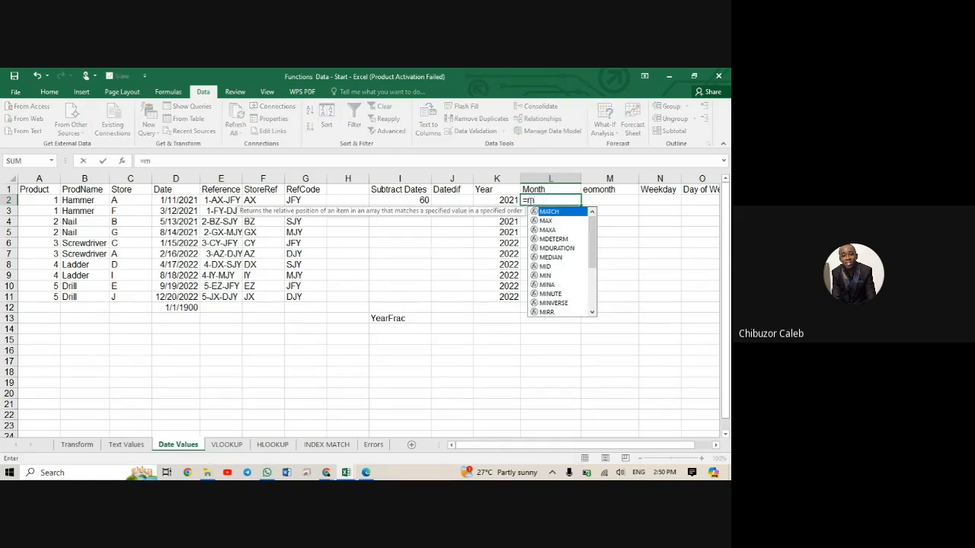
text(on)
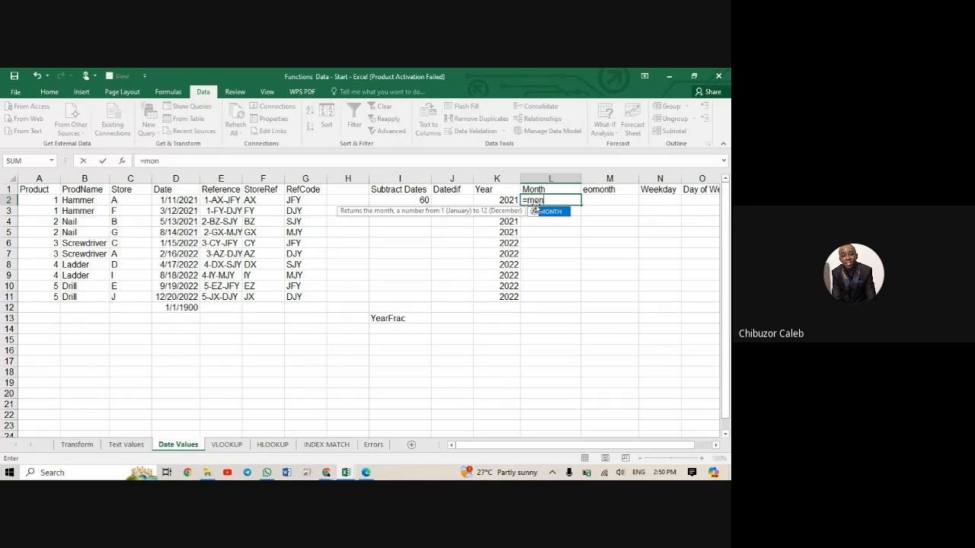
double_click(549, 213)
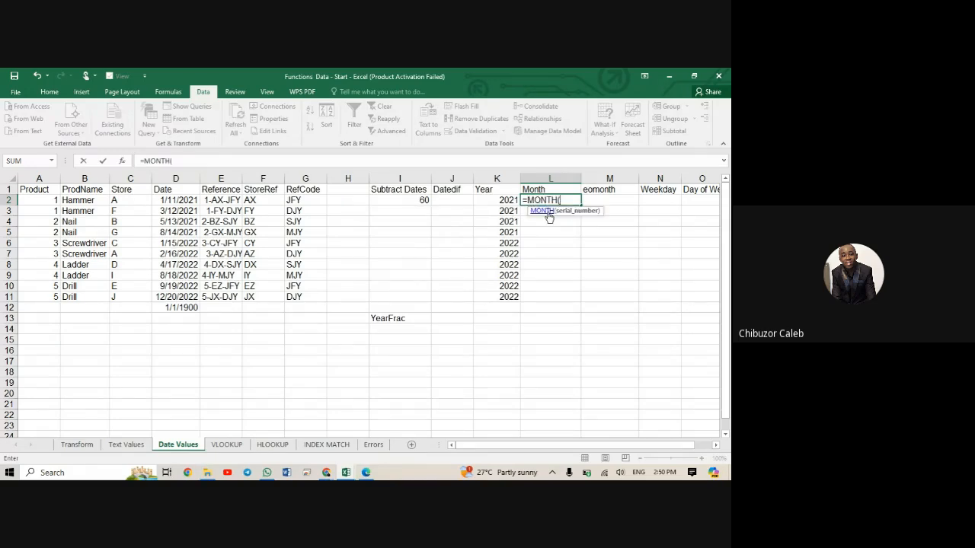
click(177, 200)
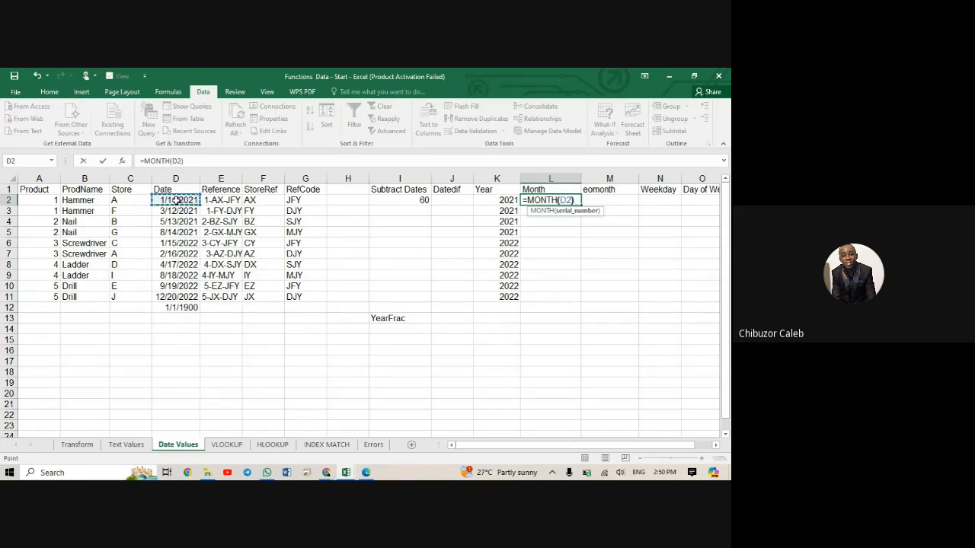
key(Return)
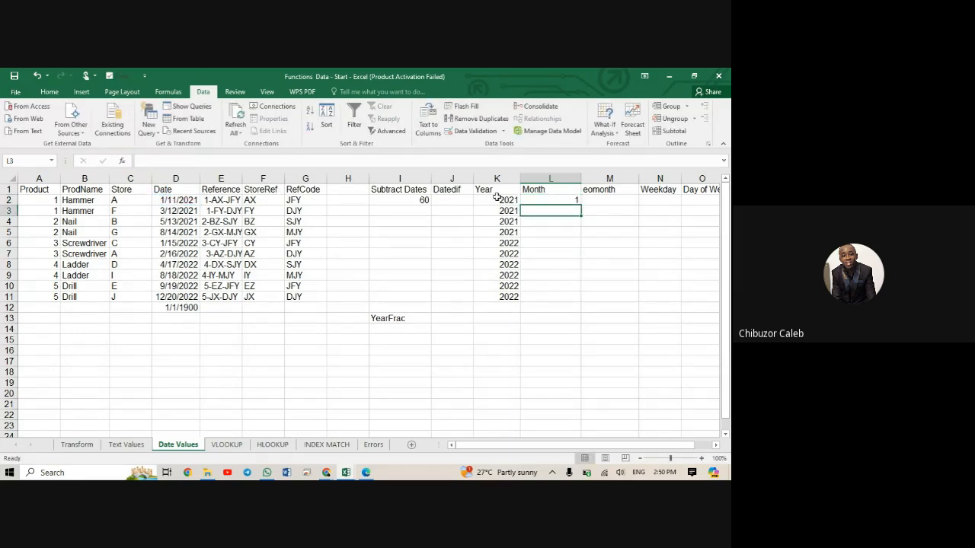
click(541, 198)
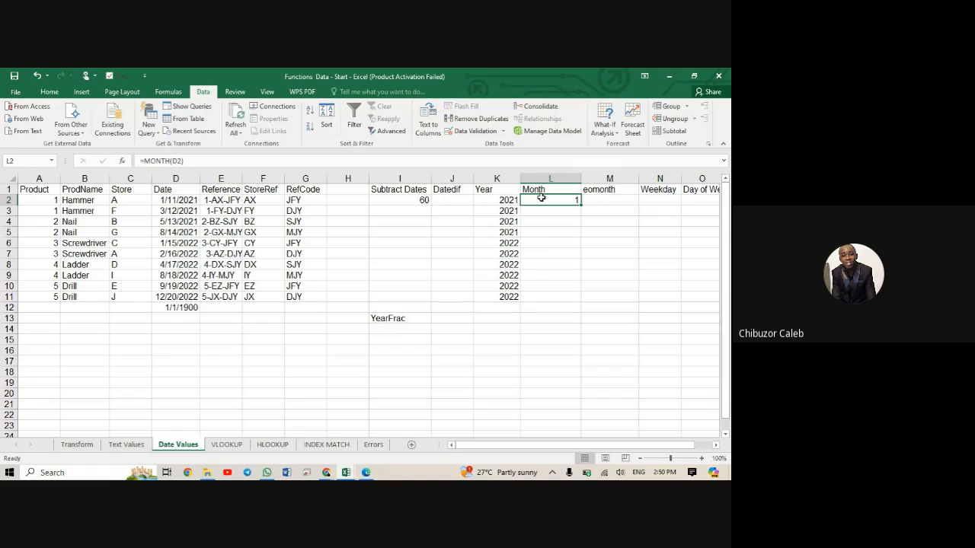
double_click(580, 205)
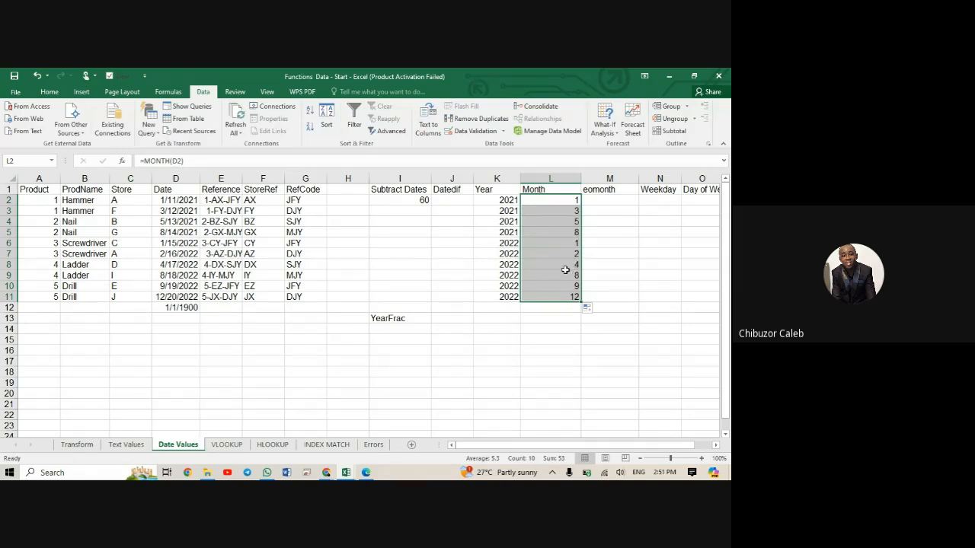
Enter =EOMONTH(D2,0) in M2 of the eomonth column.
click(600, 201)
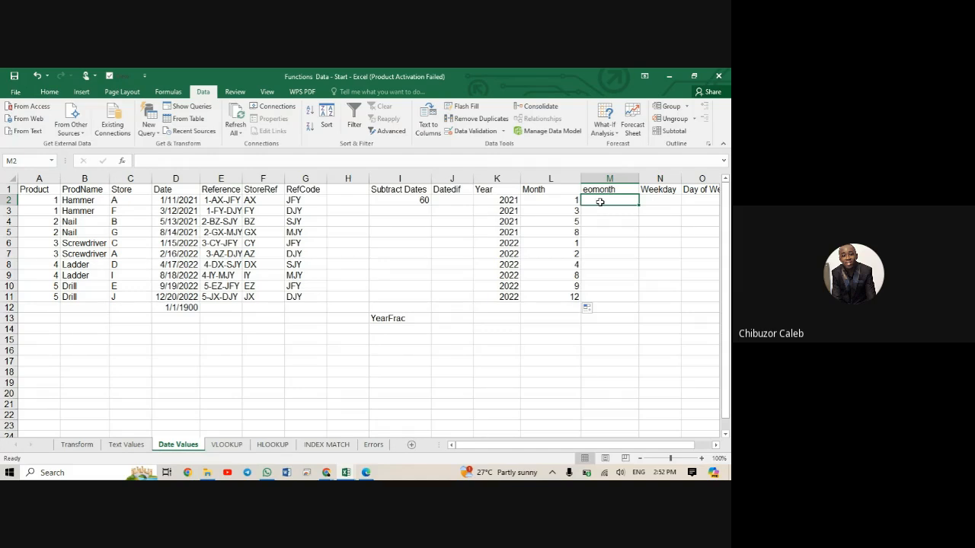
text(=)
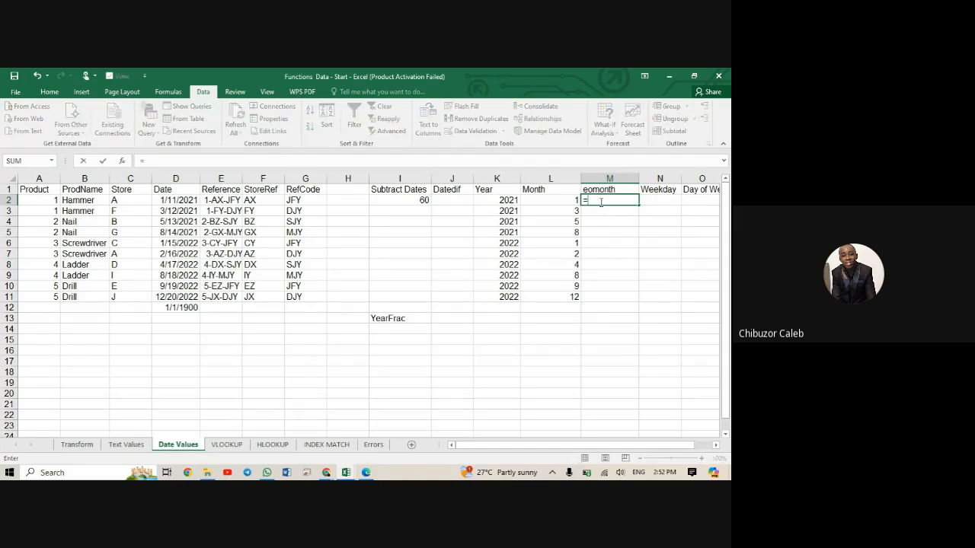
text(eom)
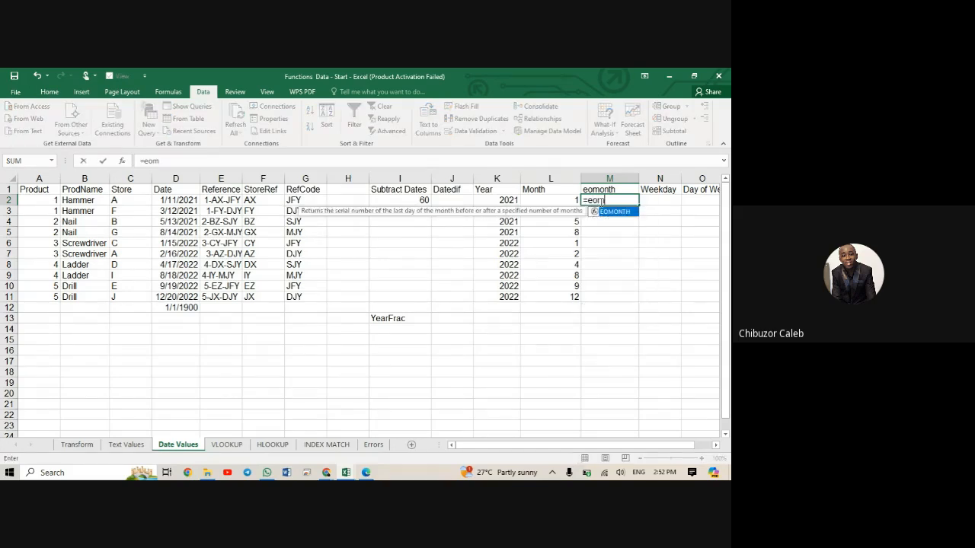
key(Tab)
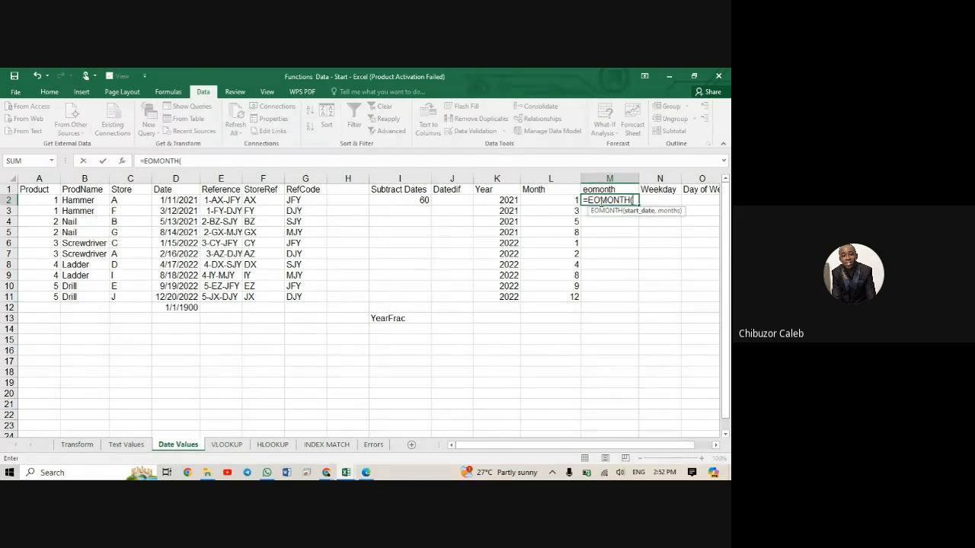
click(177, 198)
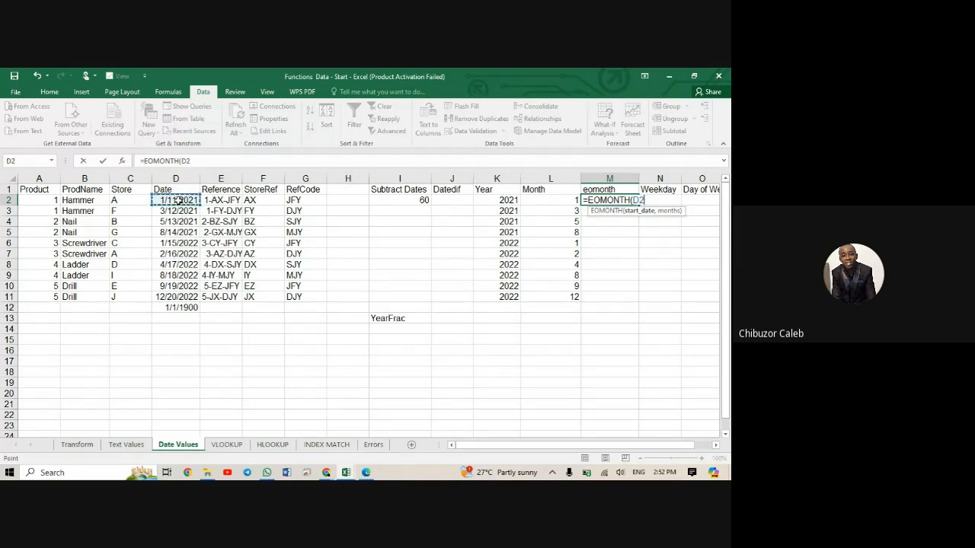
text(,0))
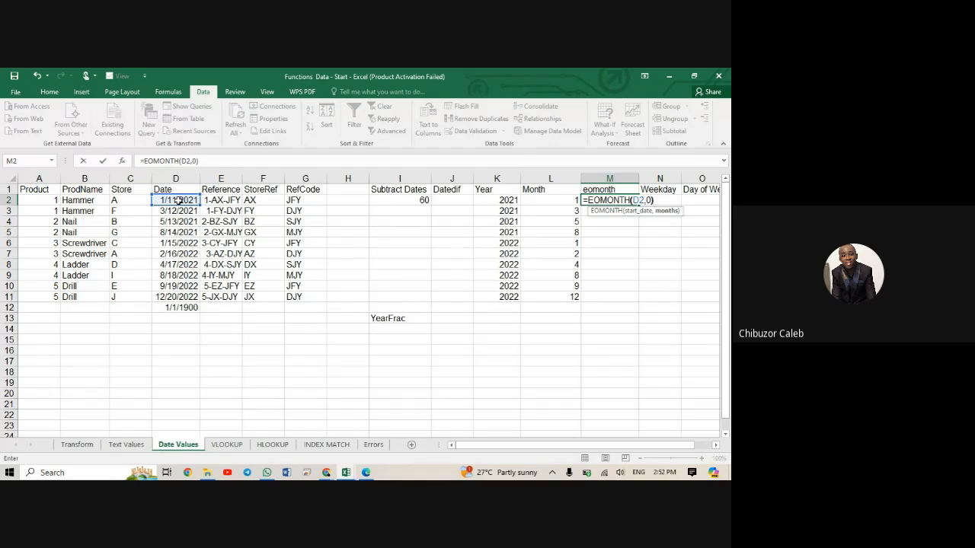
key(Return)
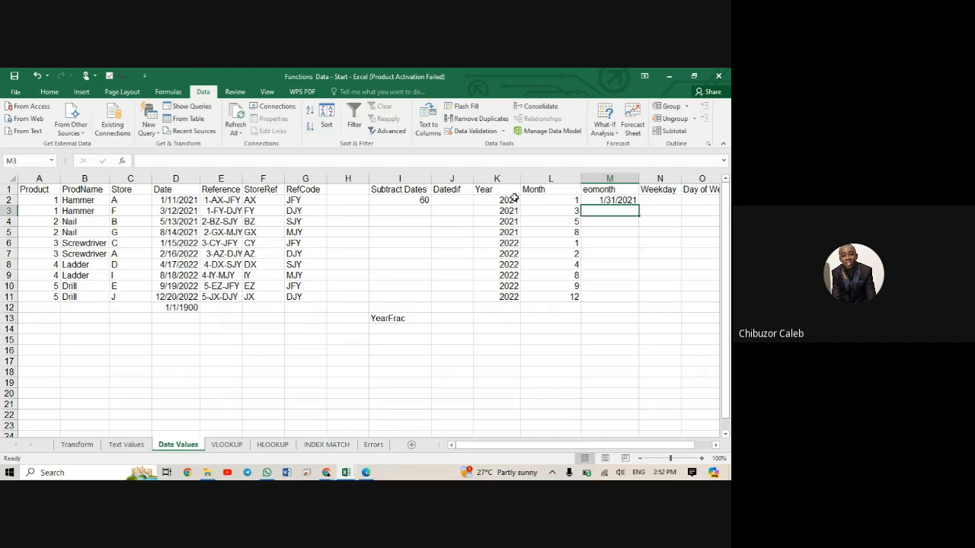
Change the months argument of the EOMONTH formula in M2 to 1.
click(621, 200)
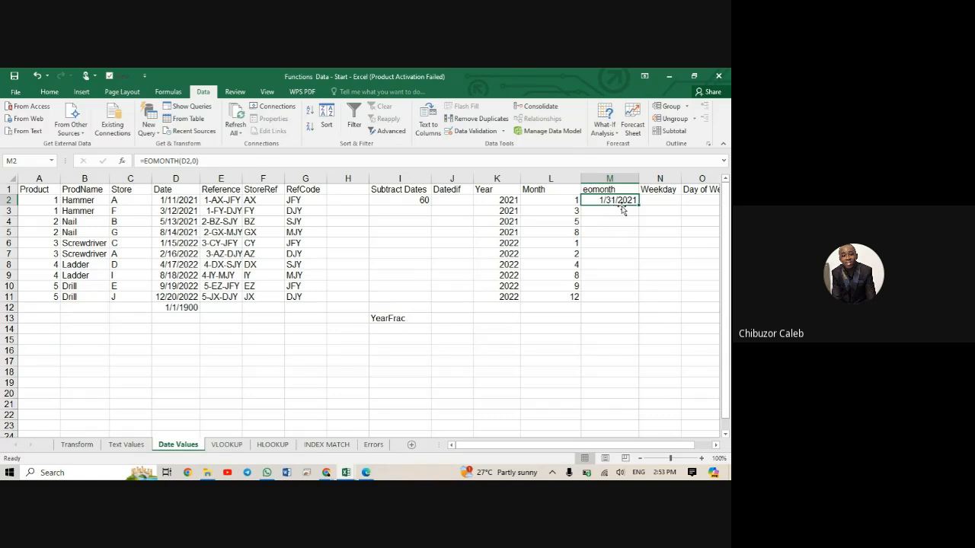
click(195, 161)
key(BackSpace)
text(1))
key(Return)
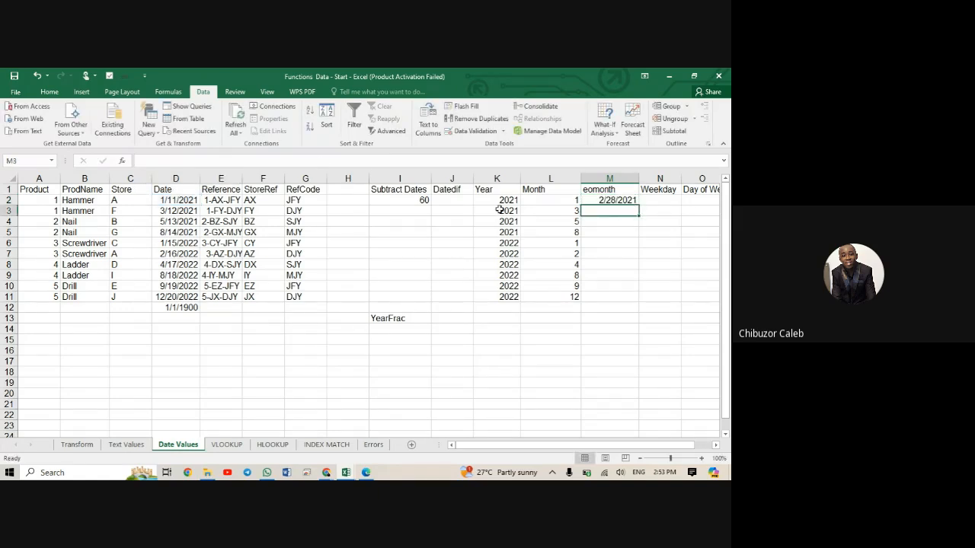
Change the M2 formula to =EOMONTH(D2,-1) and fill it down to M11.
click(620, 200)
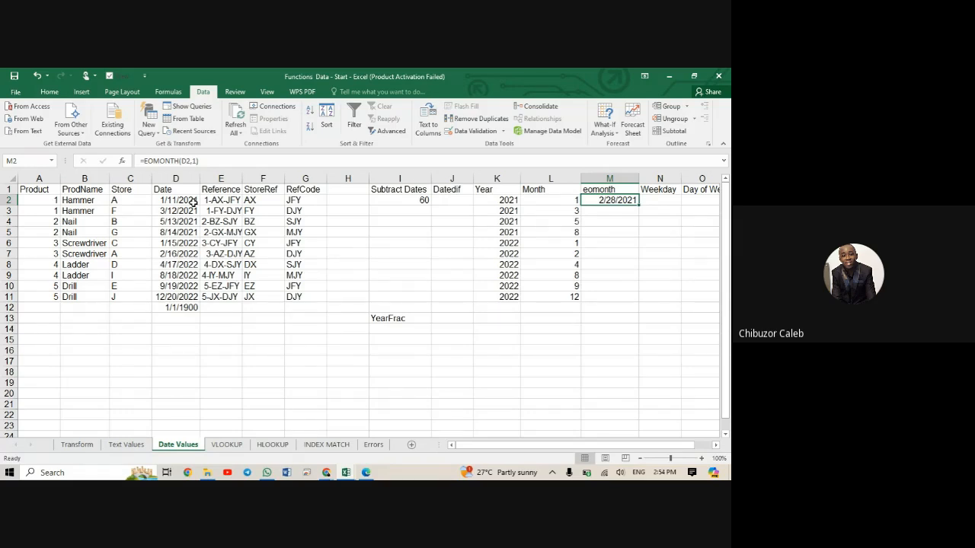
click(194, 161)
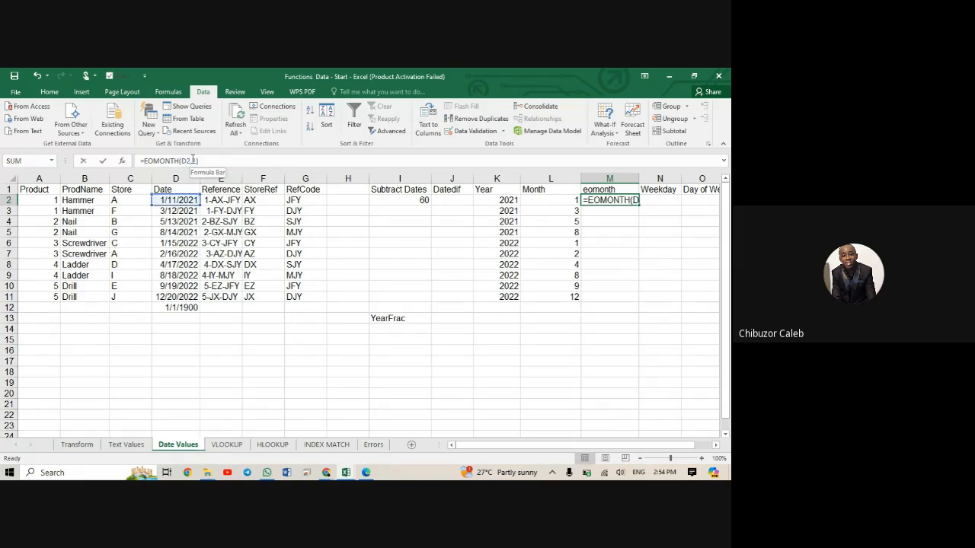
click(194, 160)
text(-)
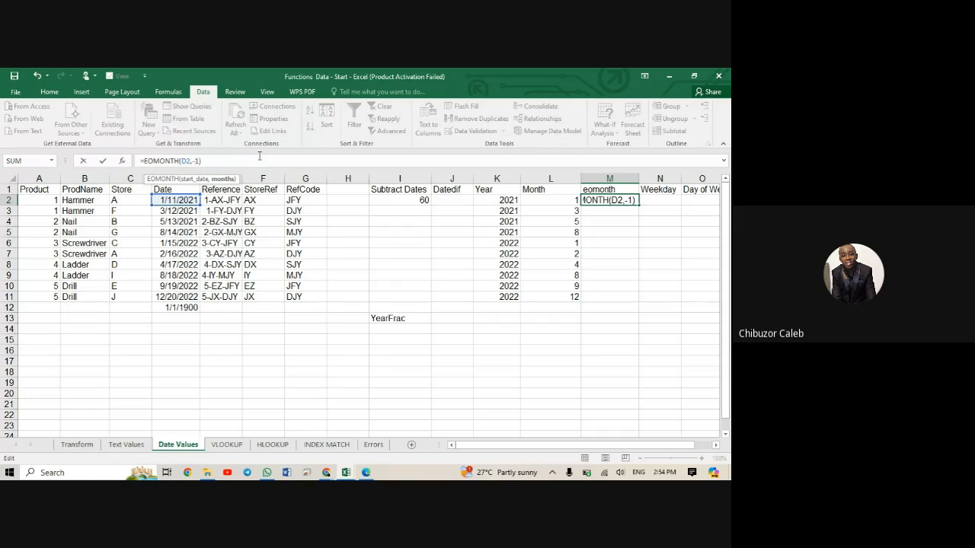
key(Return)
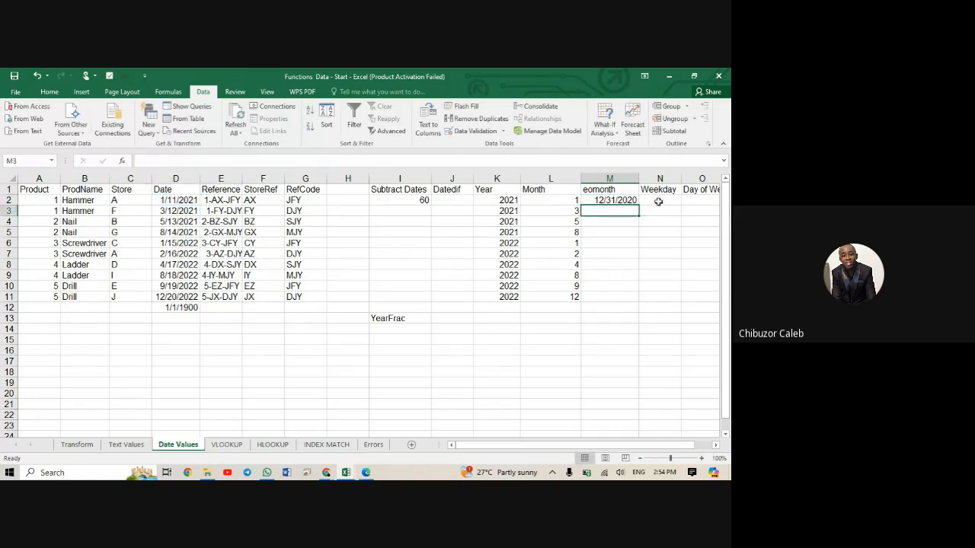
click(622, 200)
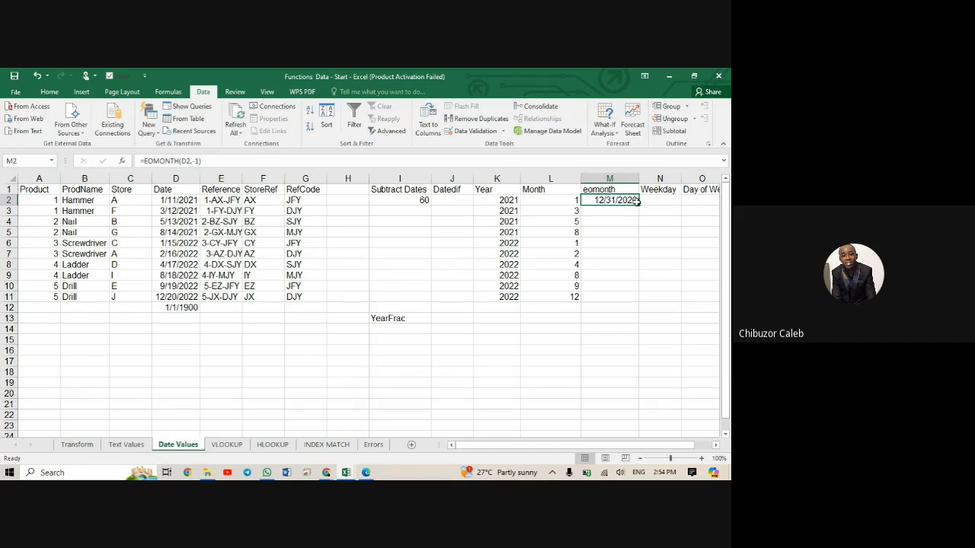
double_click(639, 205)
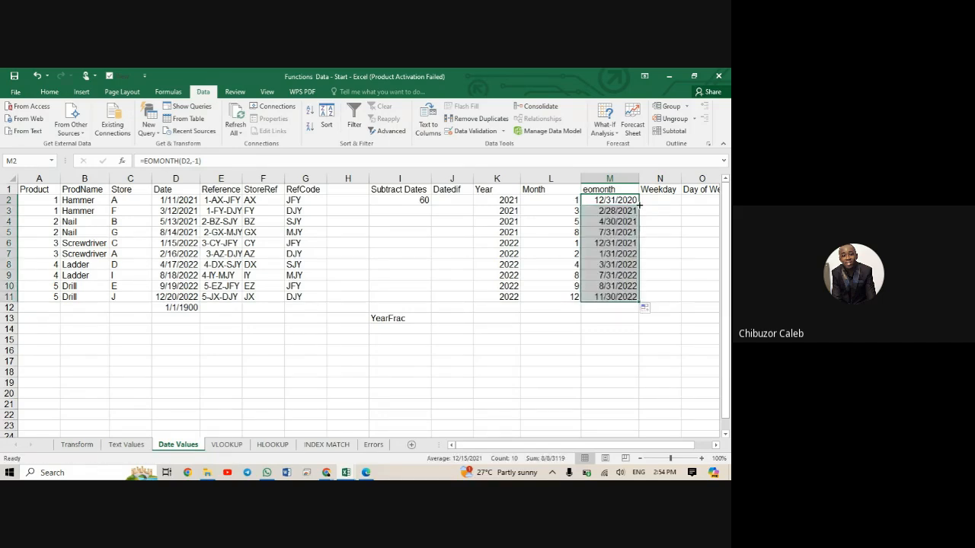
Enter =WEEKDAY(D2) in N2 of the Weekday column and fill it down to N11.
click(668, 200)
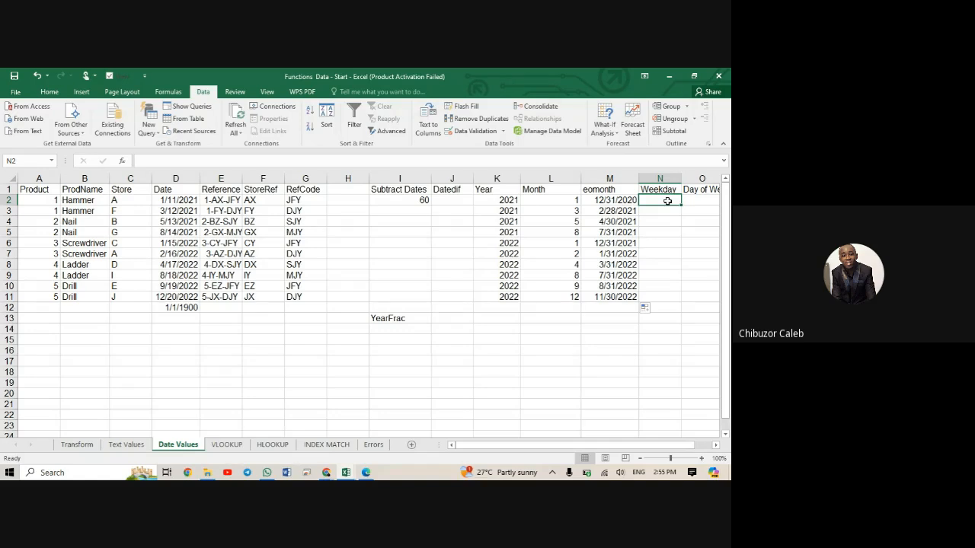
text(w)
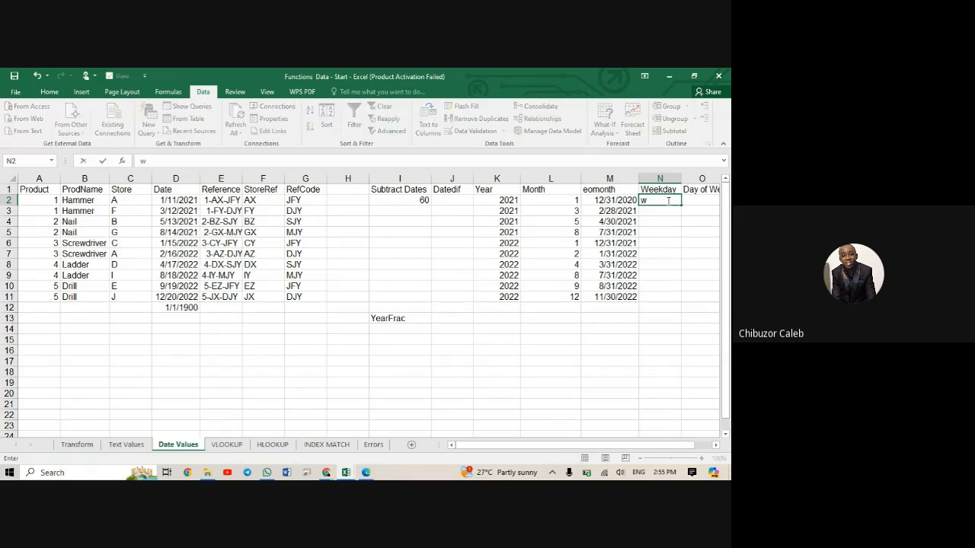
key(BackSpace)
text(=week)
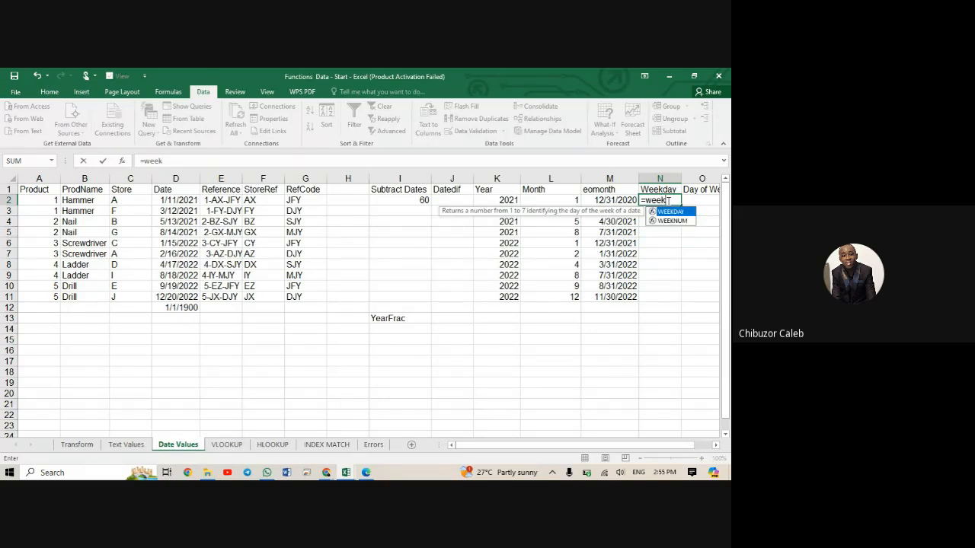
key(Tab)
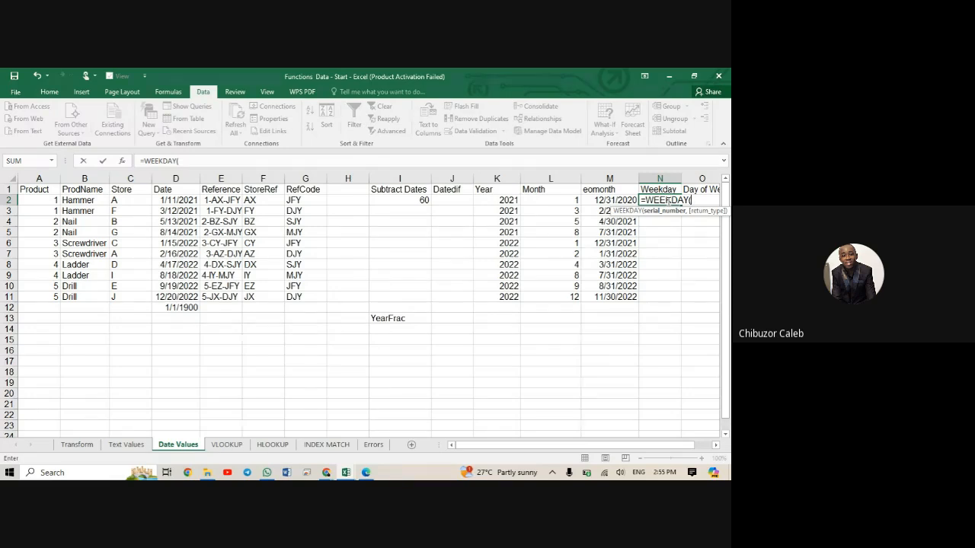
click(181, 202)
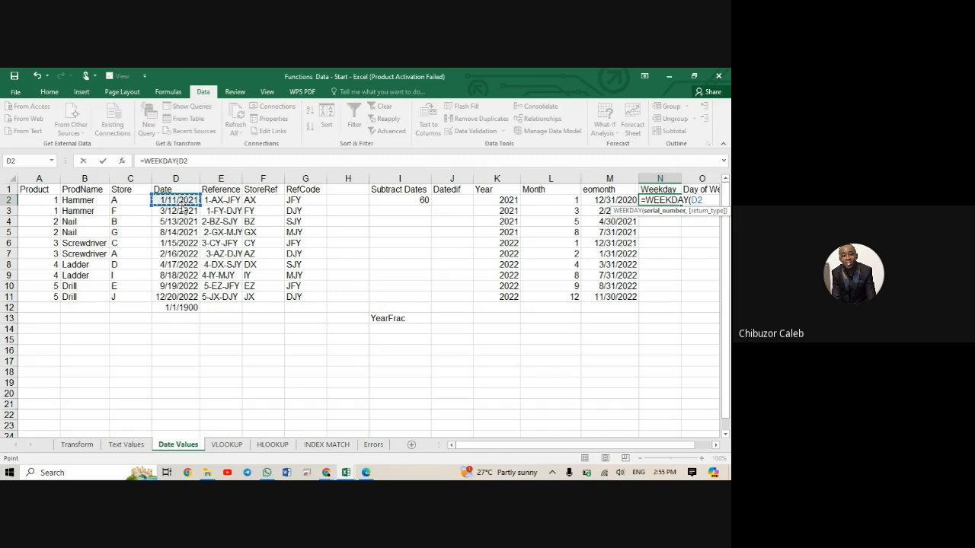
text())
key(Return)
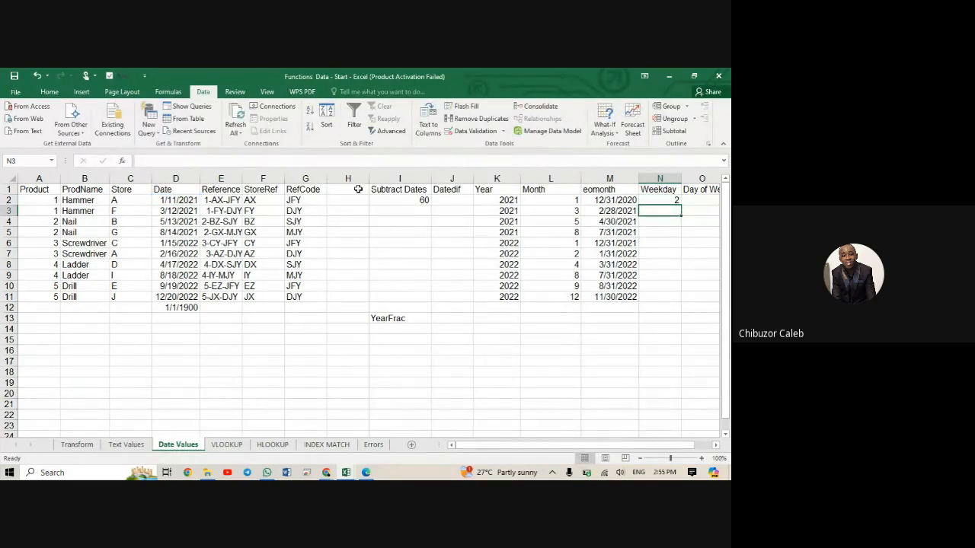
click(657, 199)
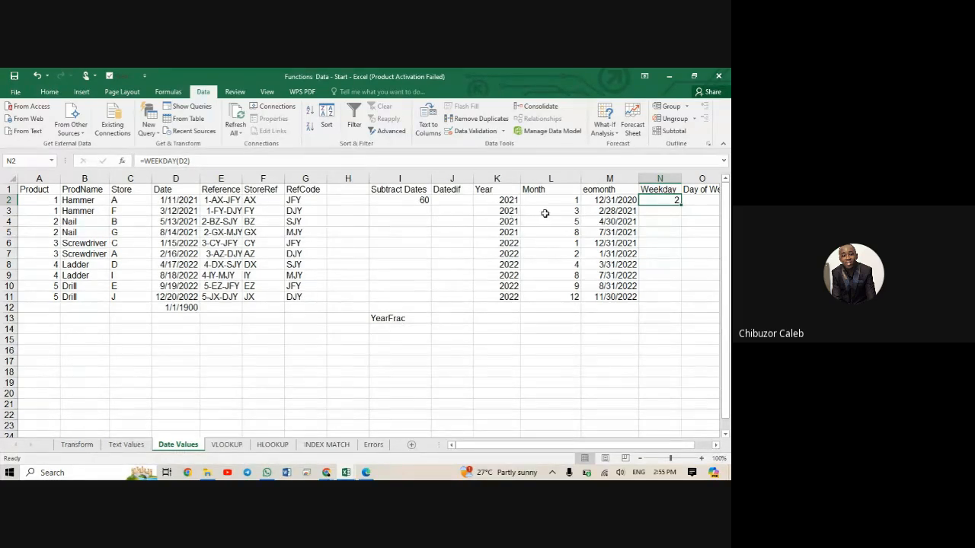
double_click(681, 206)
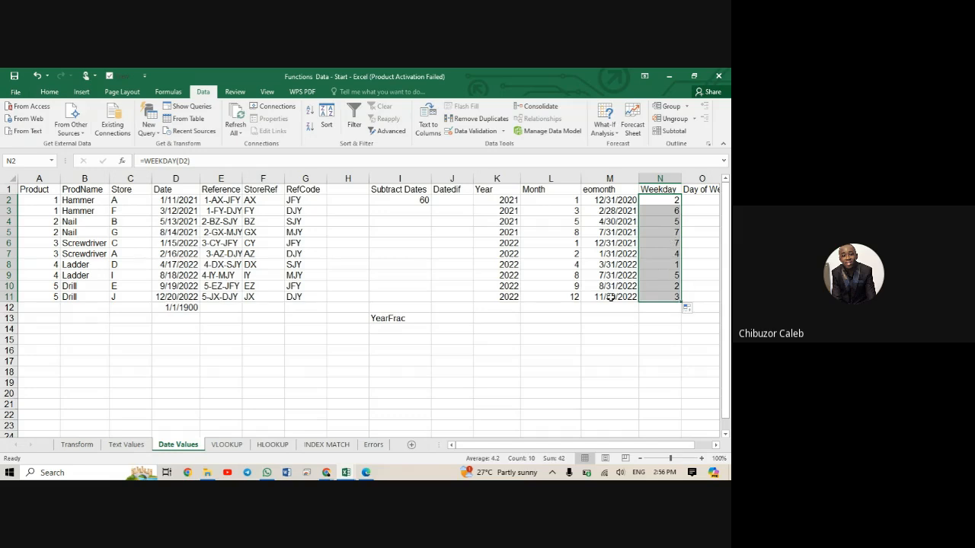
Enter =TEXT(D2, "dddd") in O2 of the Day of Week column and fill it down to O11.
drag(530, 450, 564, 449)
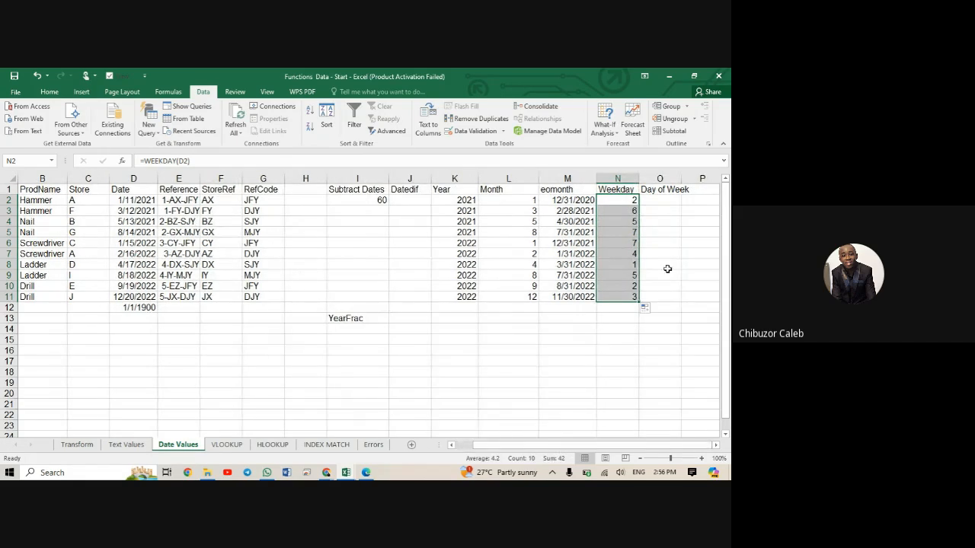
click(656, 196)
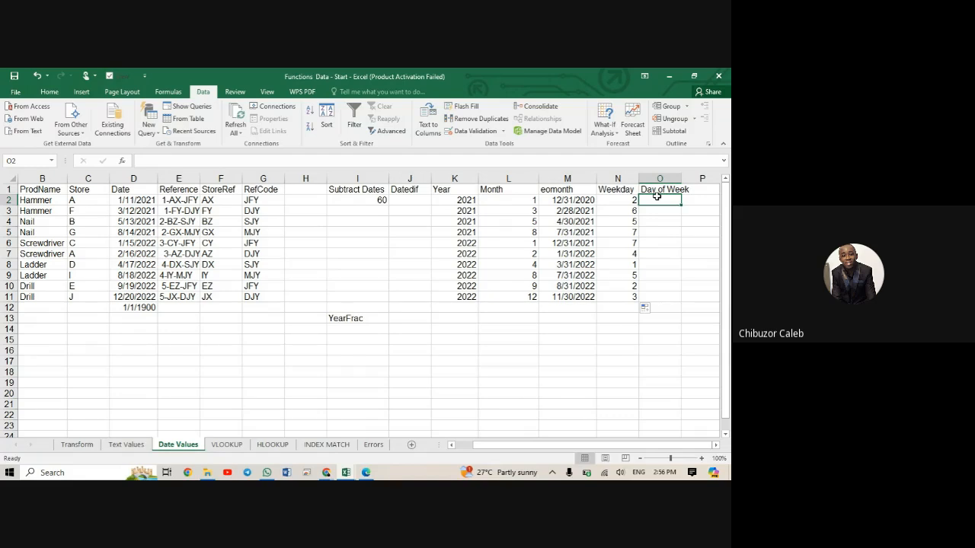
text(=)
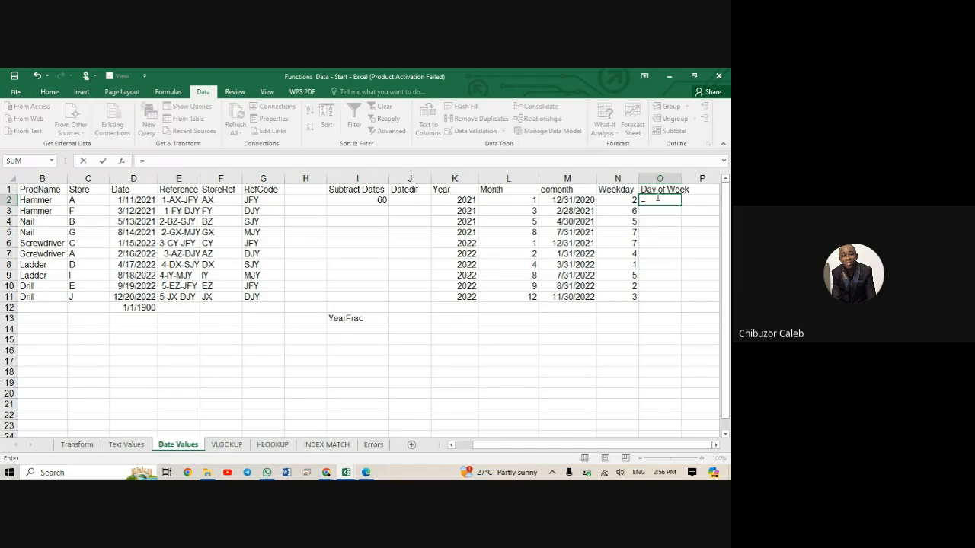
text(text)
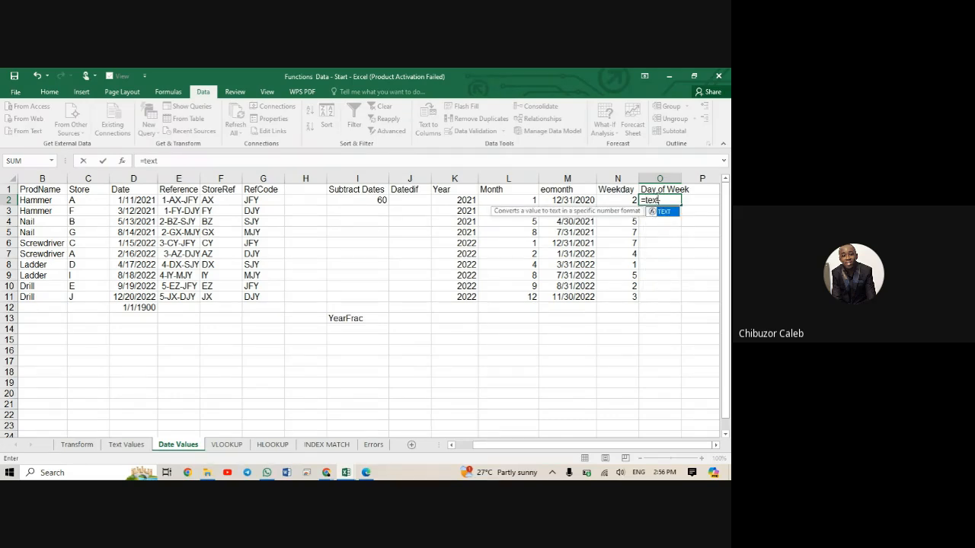
key(Tab)
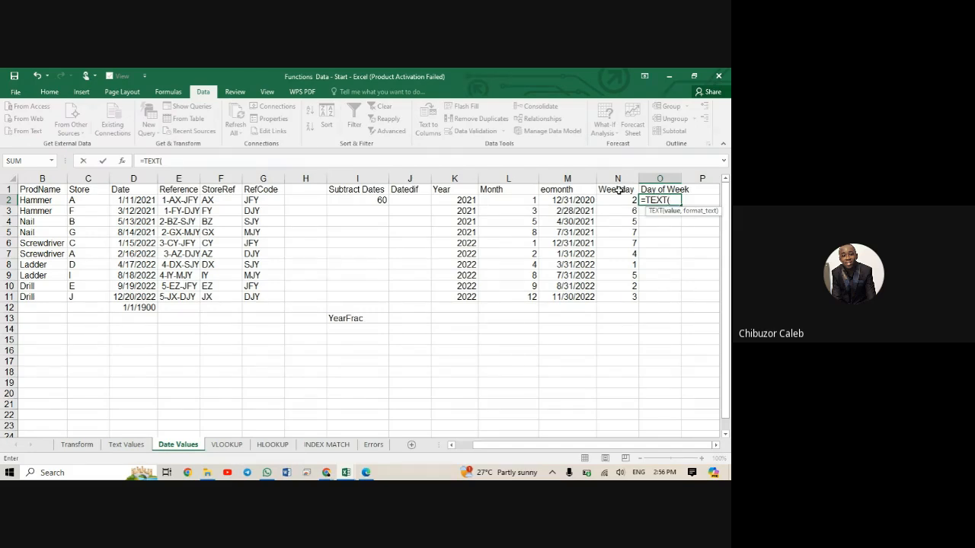
click(136, 202)
text(,)
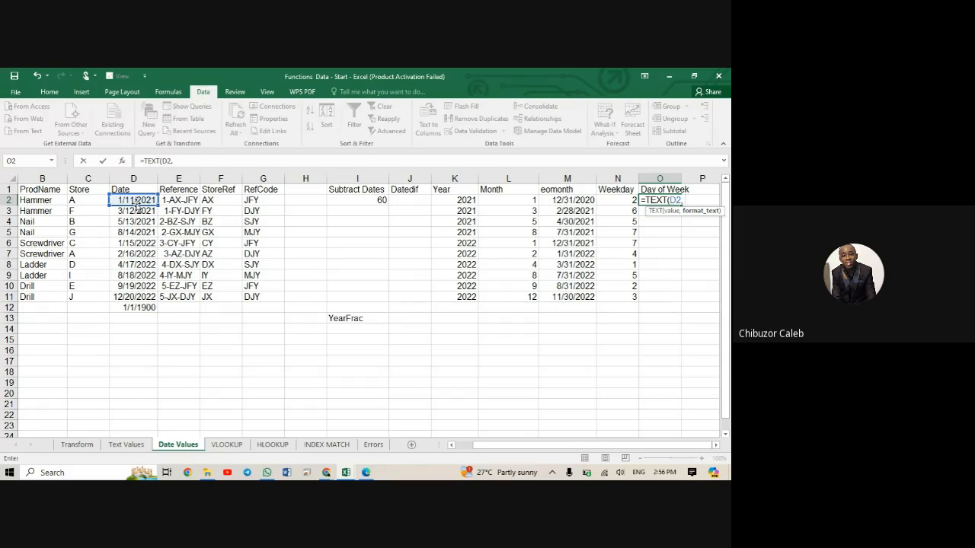
text("dddd"))
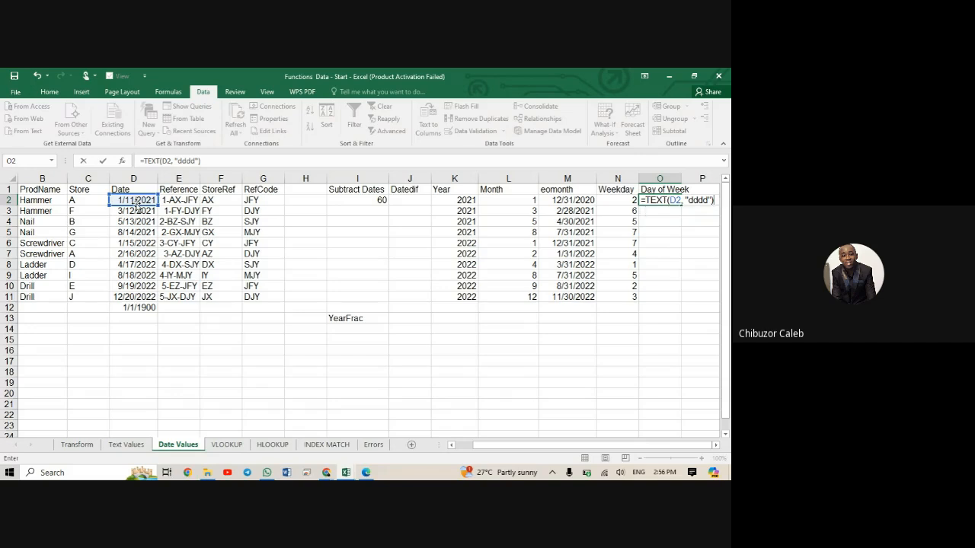
key(Return)
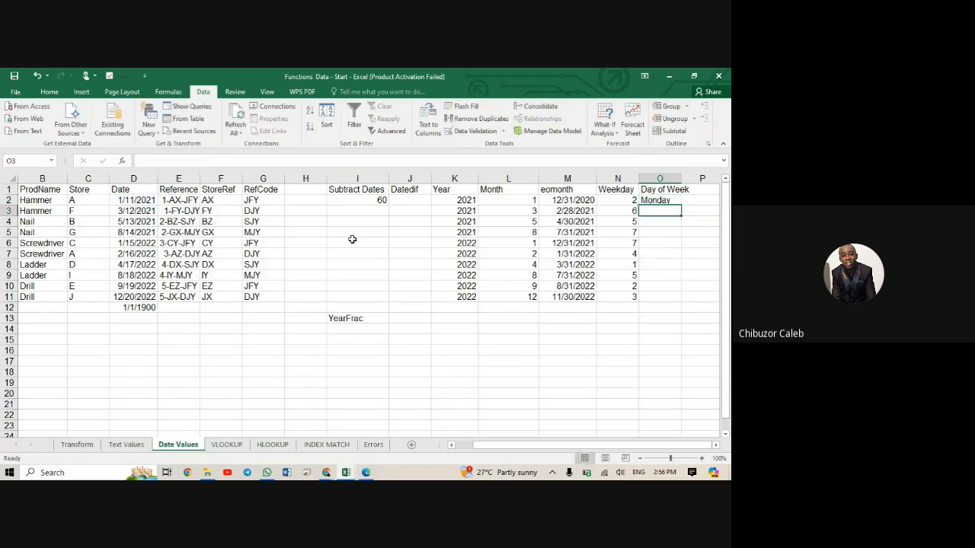
click(627, 201)
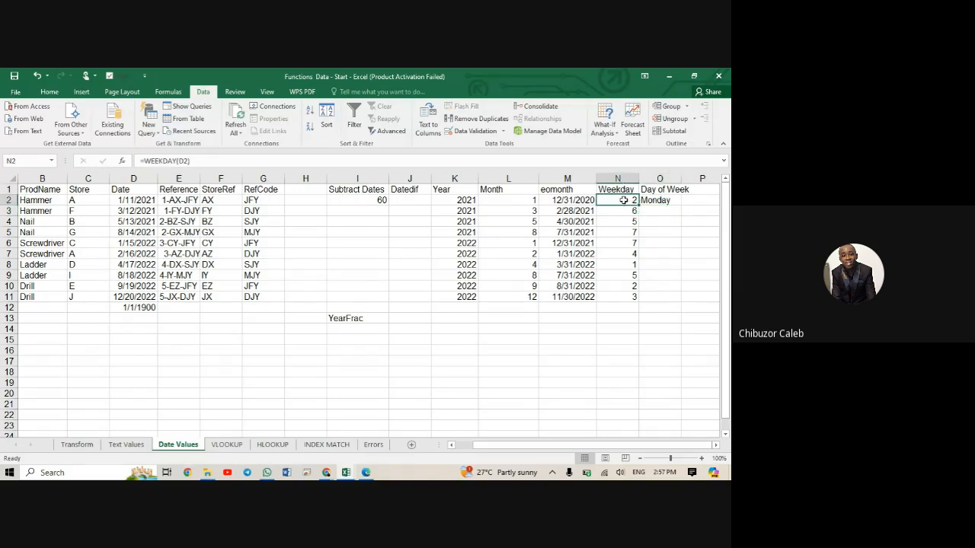
click(664, 200)
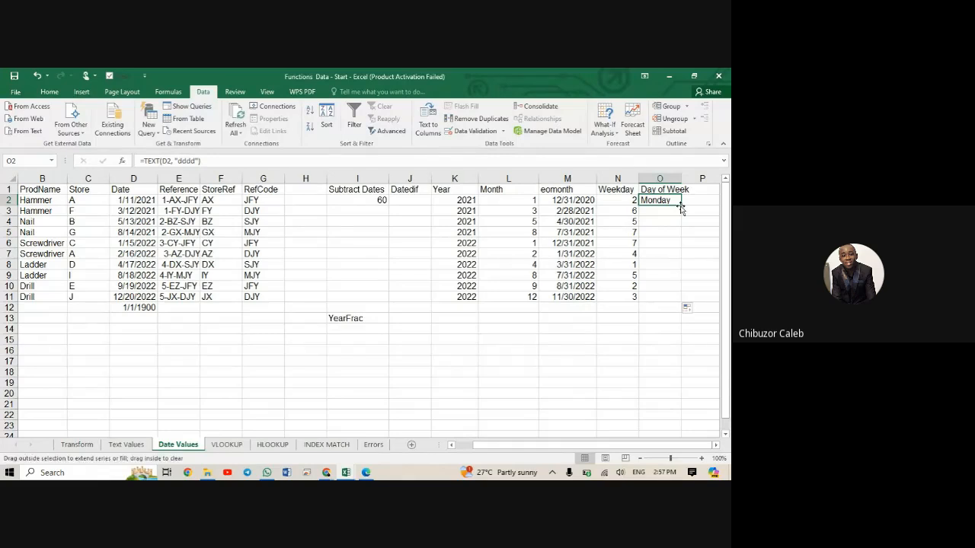
double_click(681, 206)
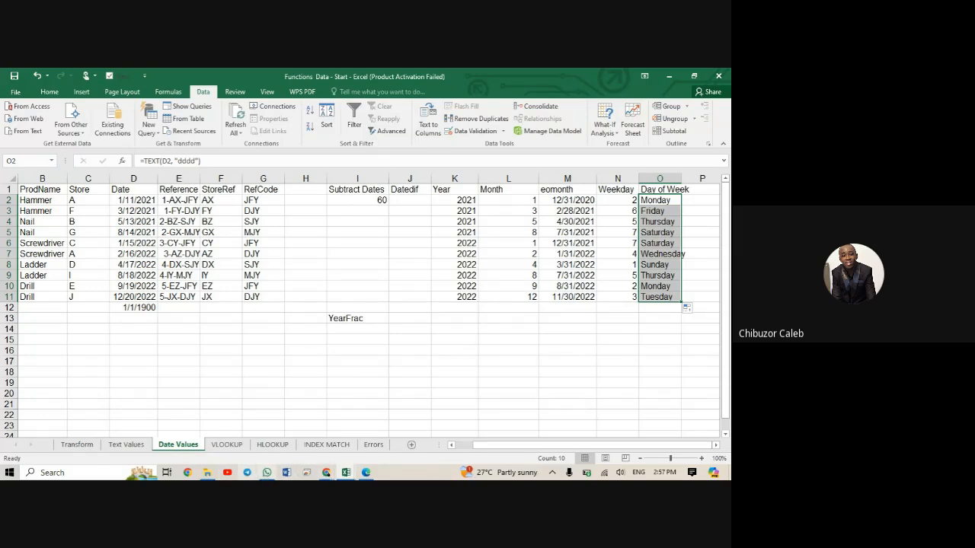
On the VLOOKUP sheet, start a VLOOKUP formula in F2 of the District column with lookup value C2 and table array I3:K7.
click(227, 445)
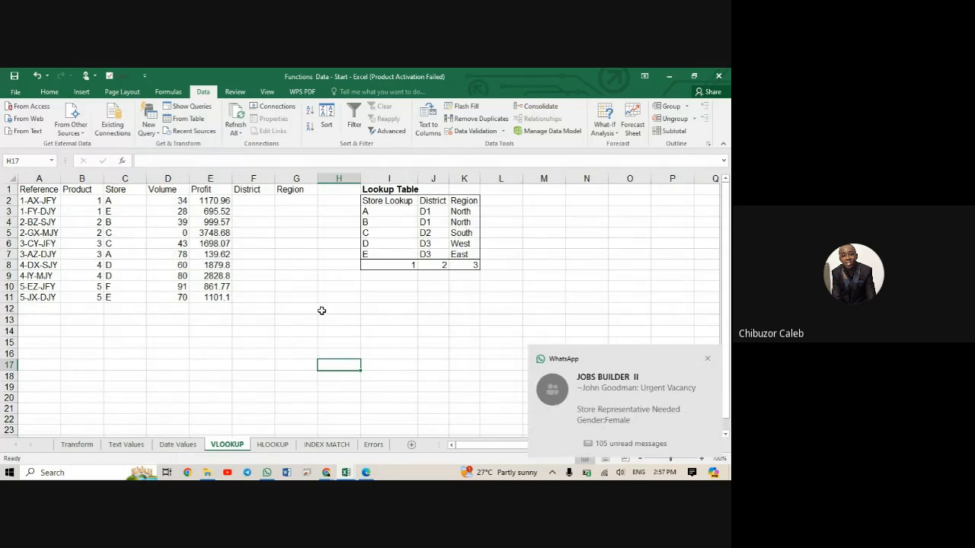
click(253, 204)
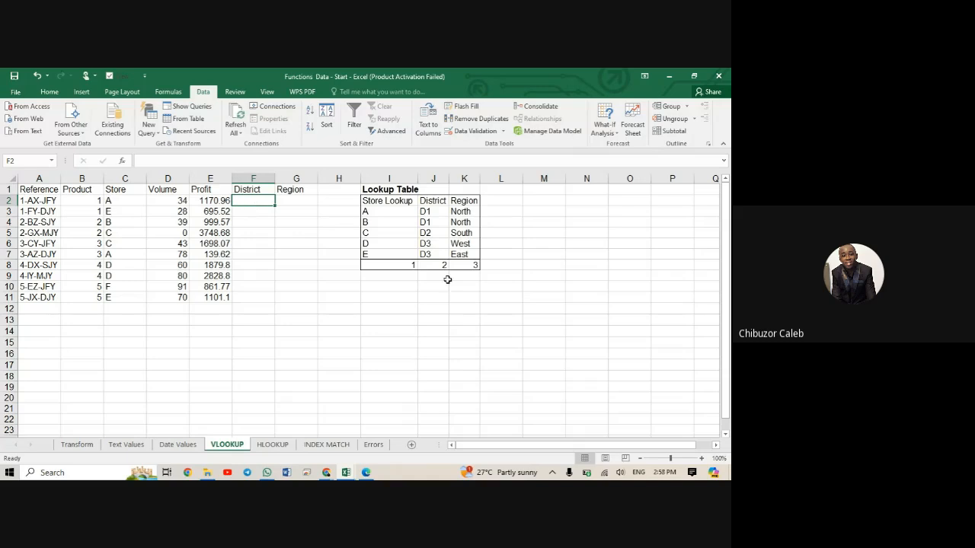
mouse_move(589, 477)
text(=vl)
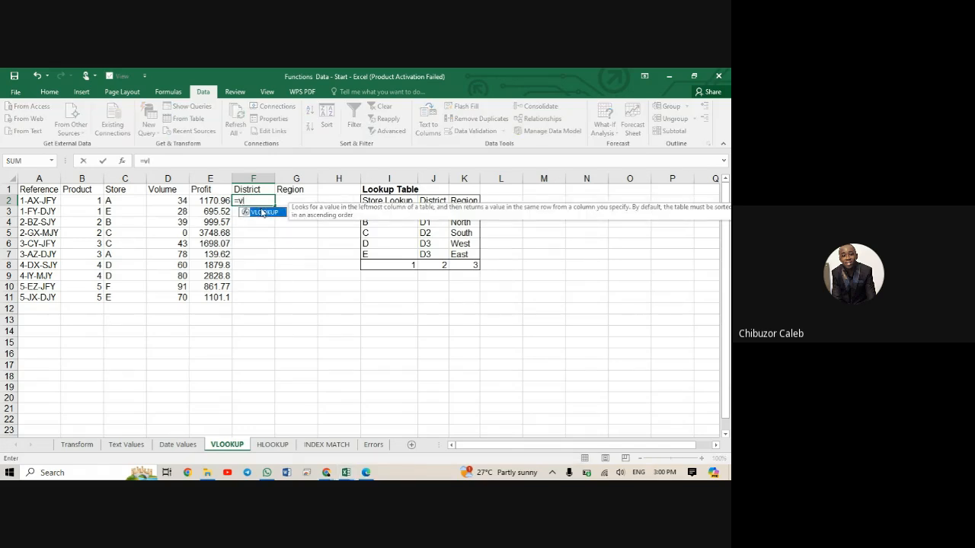
double_click(262, 213)
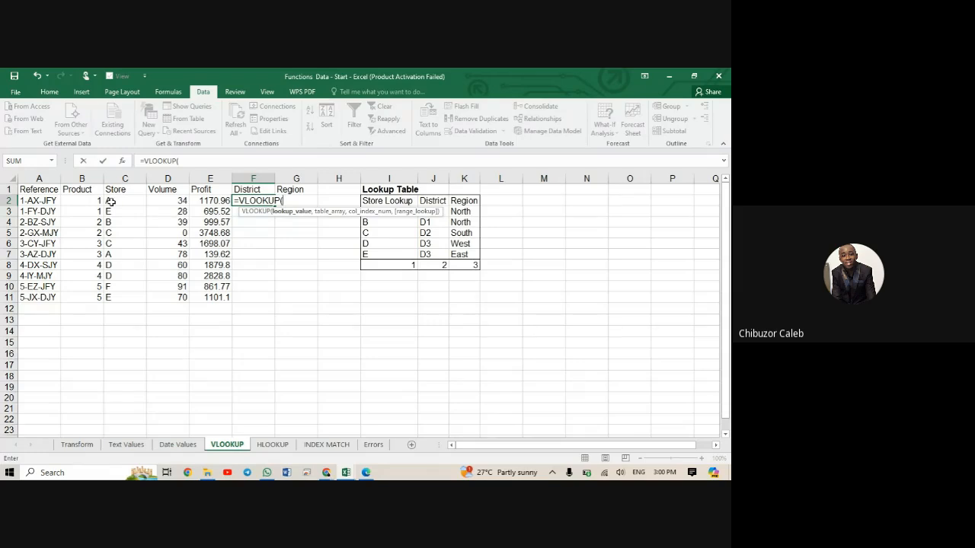
click(115, 200)
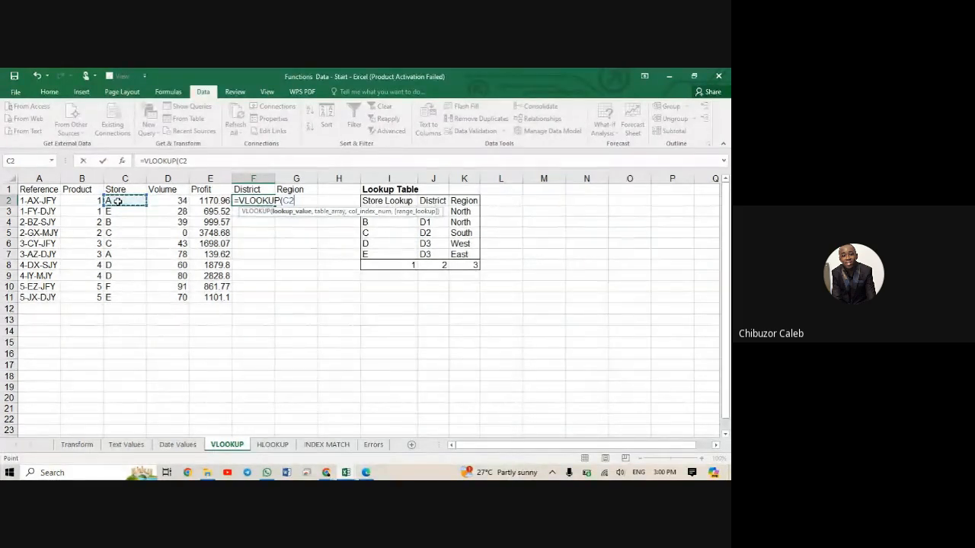
text(,)
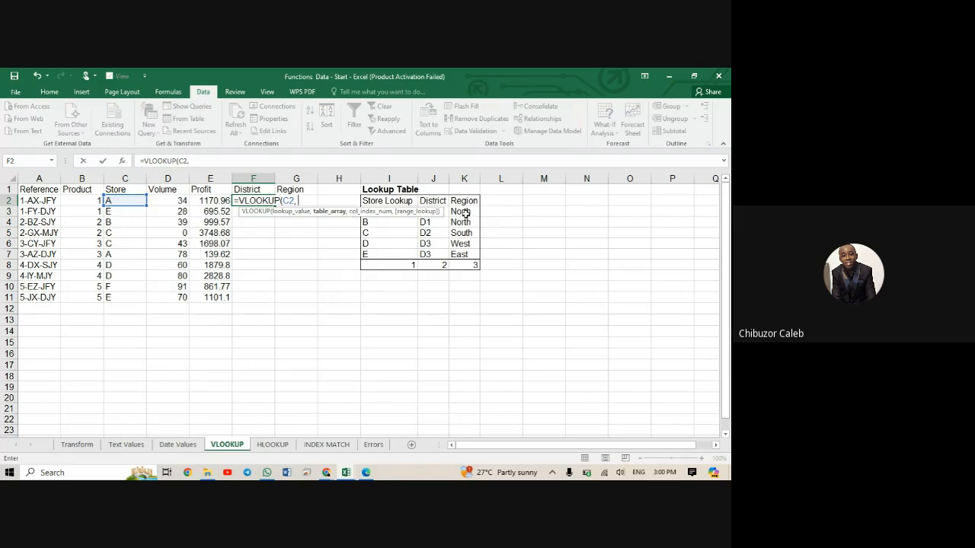
drag(465, 213, 401, 215)
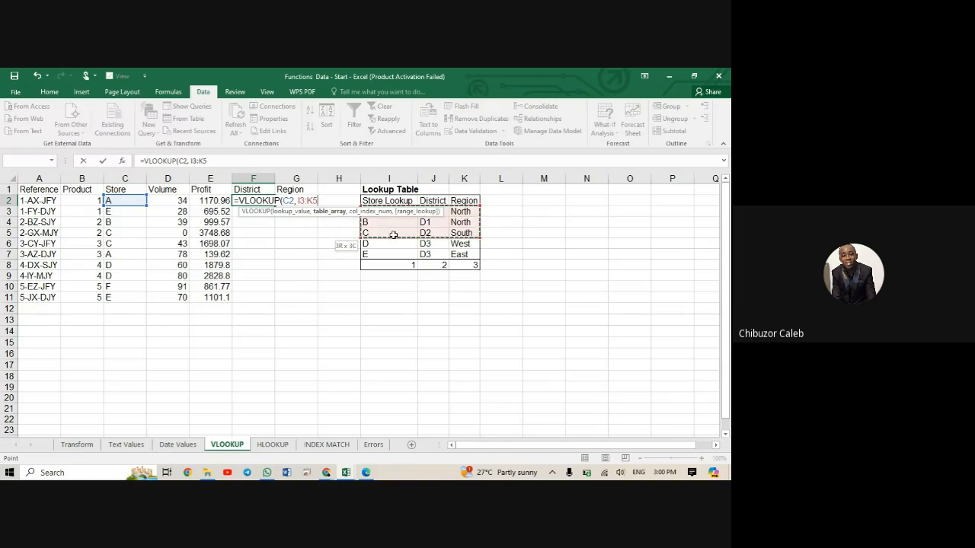
drag(395, 248, 396, 251)
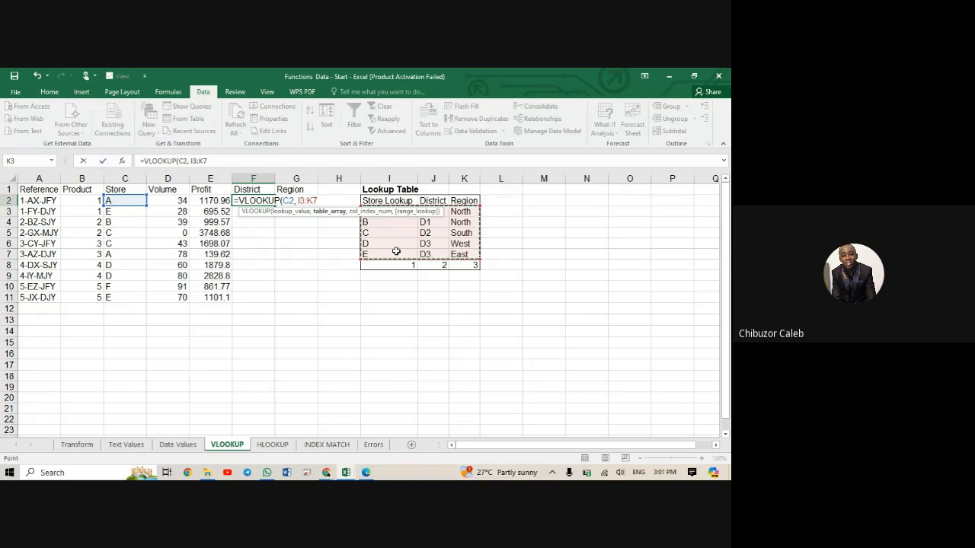
text(,)
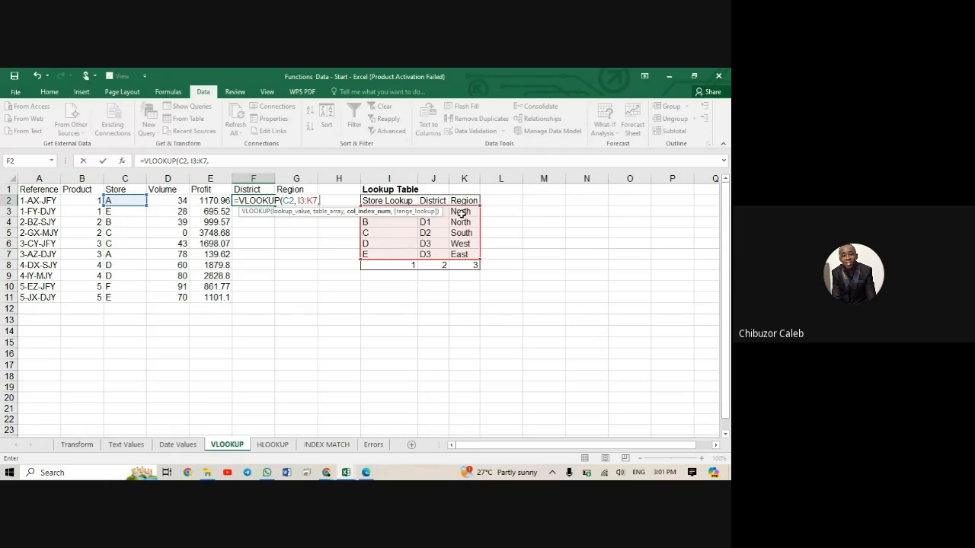
Complete the F2 formula with K3:K7 as the column index and FALSE for an exact match.
click(462, 213)
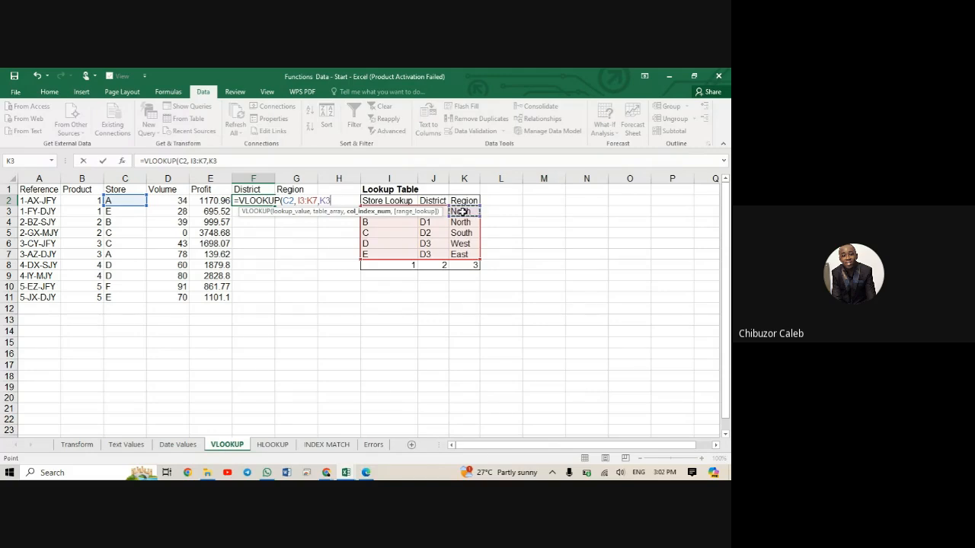
drag(463, 211, 464, 253)
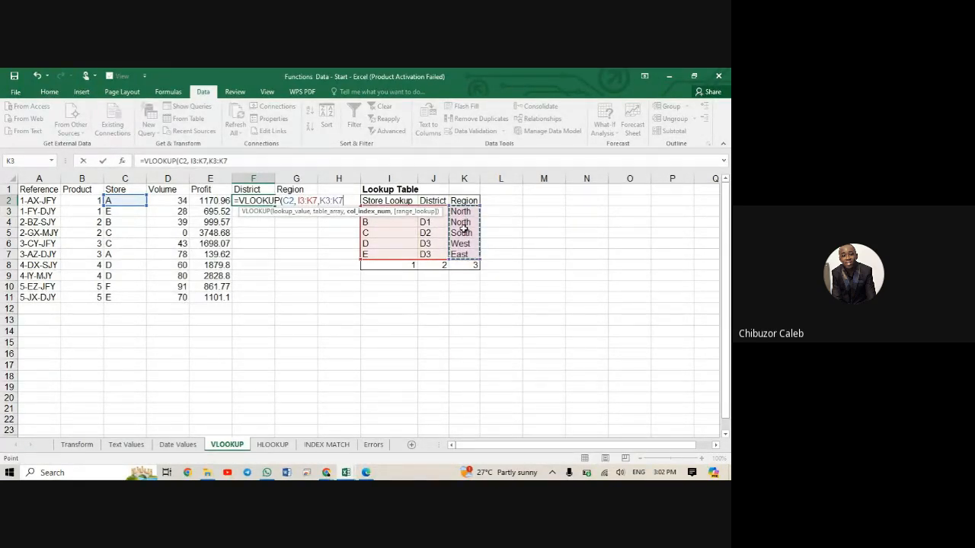
text(,)
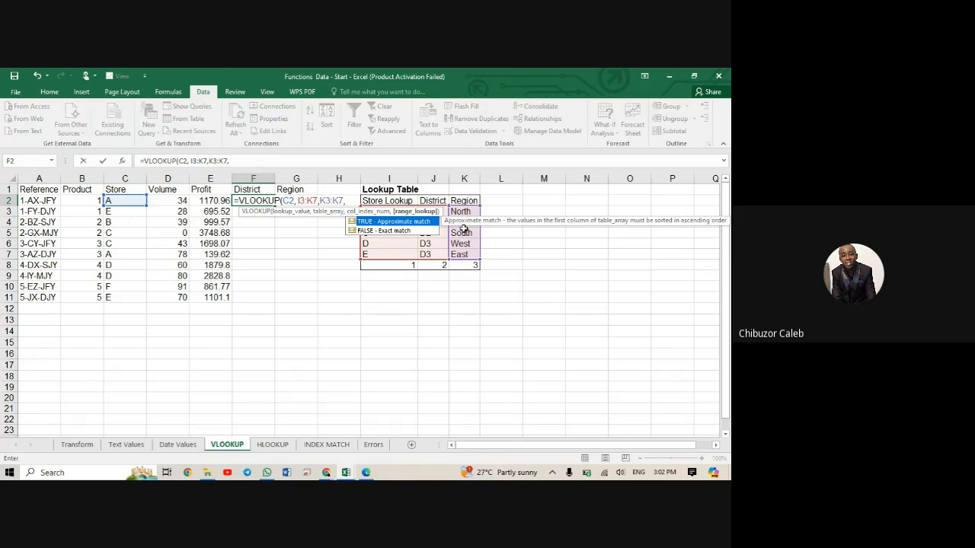
click(405, 232)
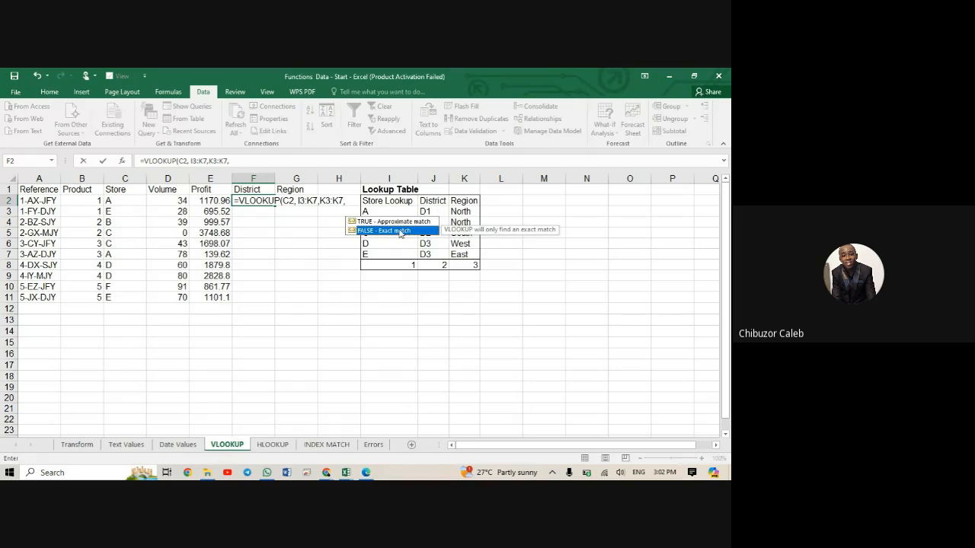
double_click(397, 230)
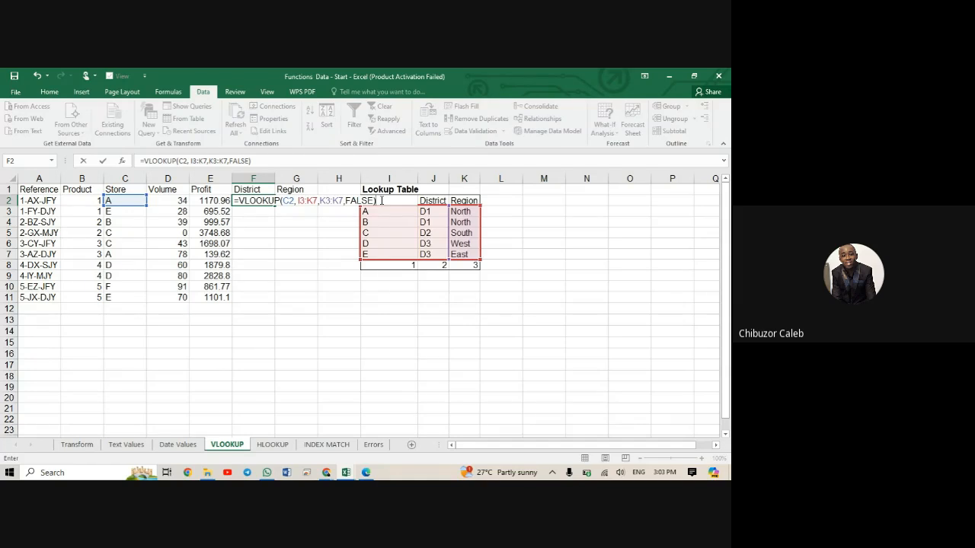
key(Return)
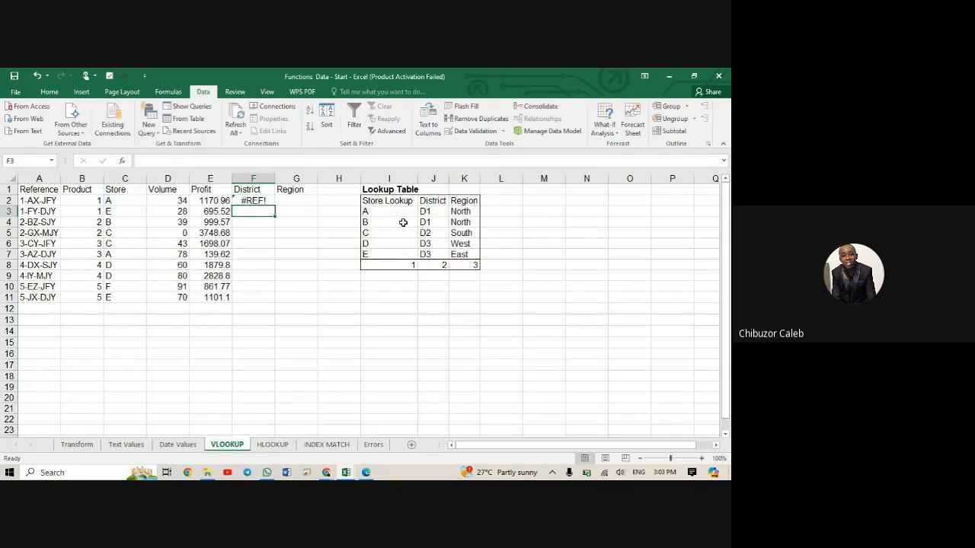
Reopen the F2 formula and delete its table array, column index and match arguments, leaving only the lookup value C2.
drag(266, 206, 263, 199)
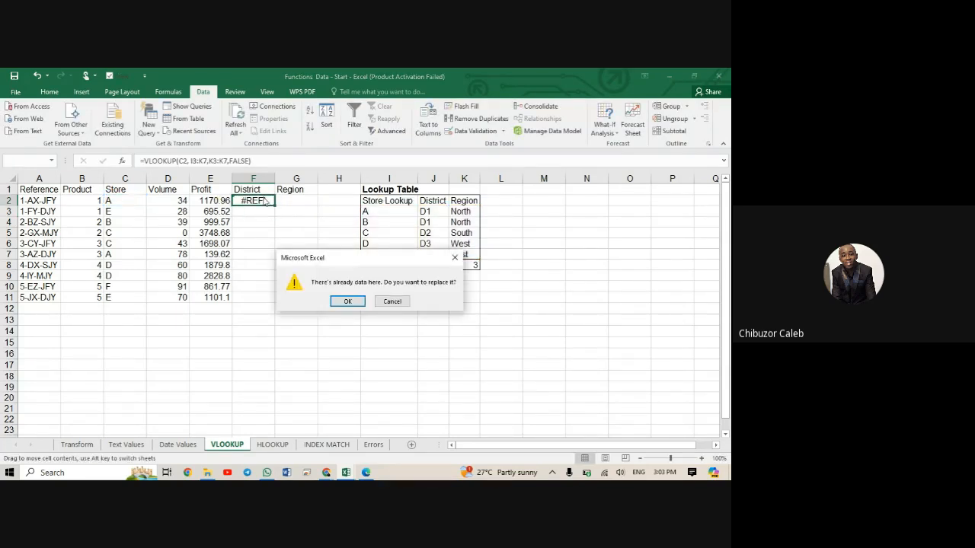
click(393, 302)
click(255, 201)
double_click(255, 200)
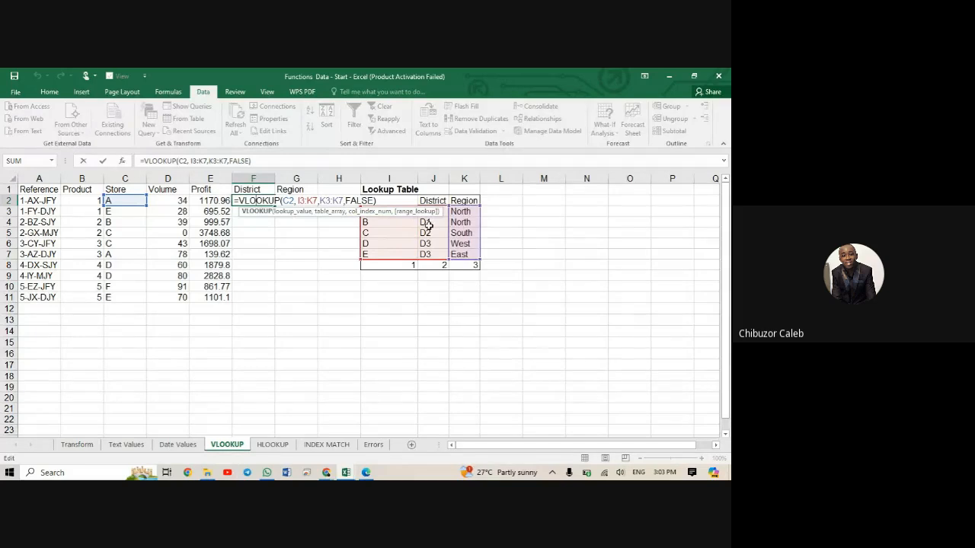
click(259, 159)
key(BackSpace)
key(BackSpace)
key(BackSpace)
key(BackSpace)
key(BackSpace)
key(BackSpace)
key(BackSpace)
key(BackSpace)
key(BackSpace)
key(BackSpace)
key(BackSpace)
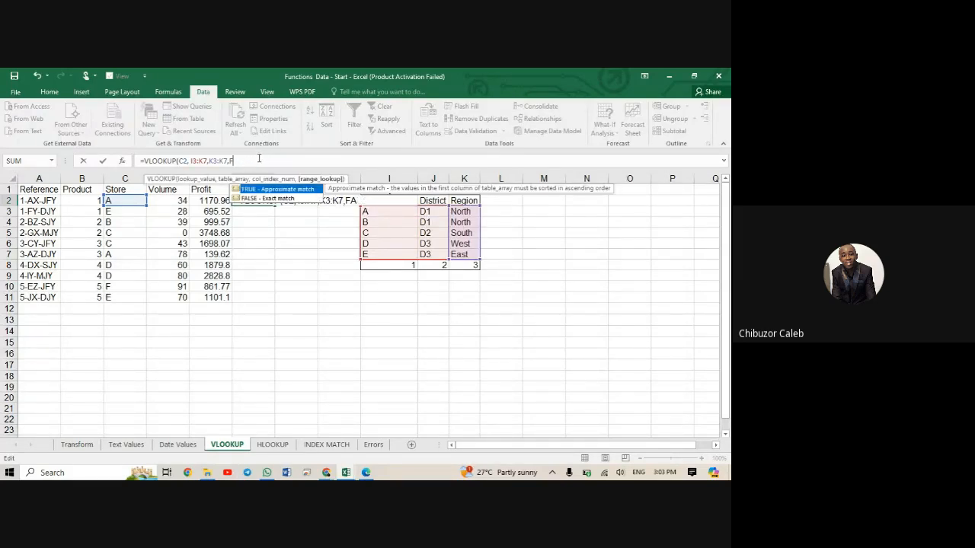
key(BackSpace)
key(BackSpace)
key(BackSpace)
key(BackSpace)
key(BackSpace)
key(BackSpace)
key(BackSpace)
key(BackSpace)
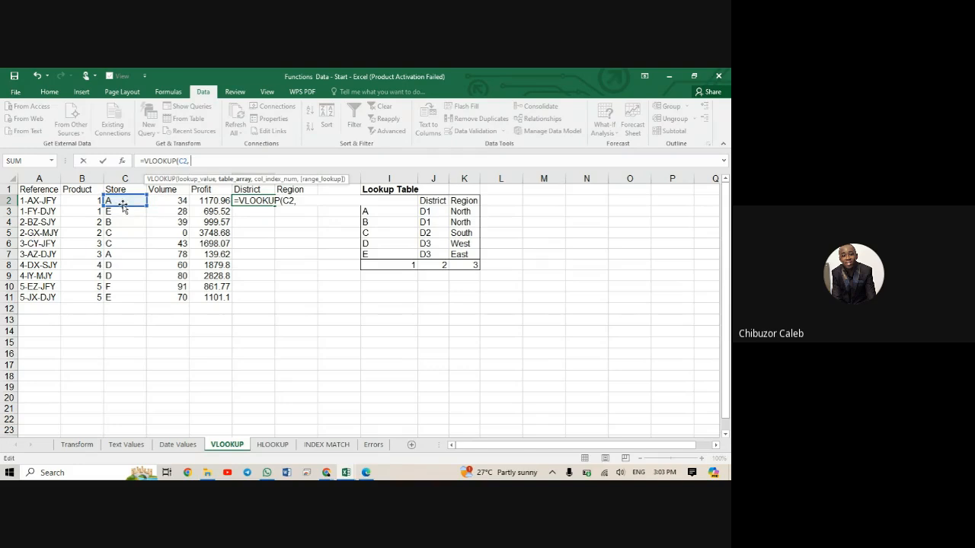
click(299, 202)
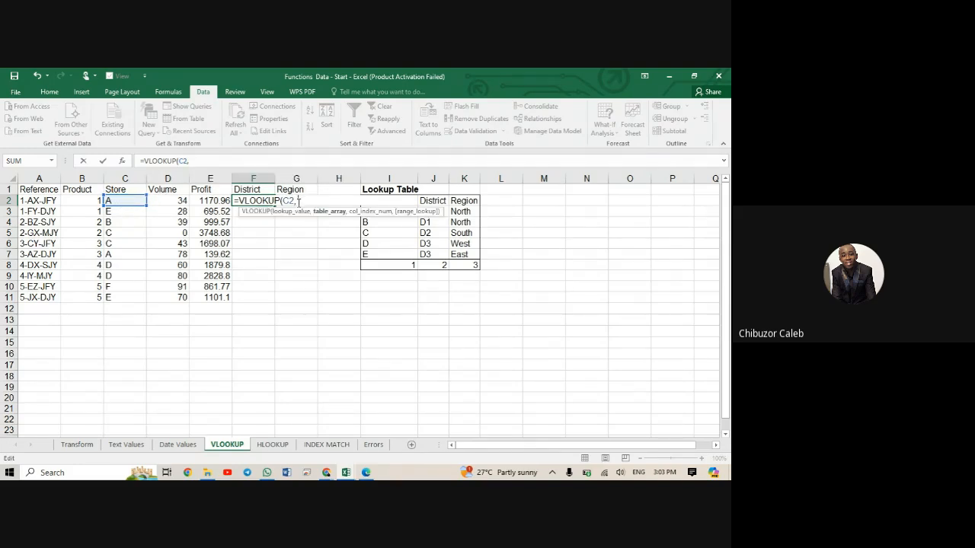
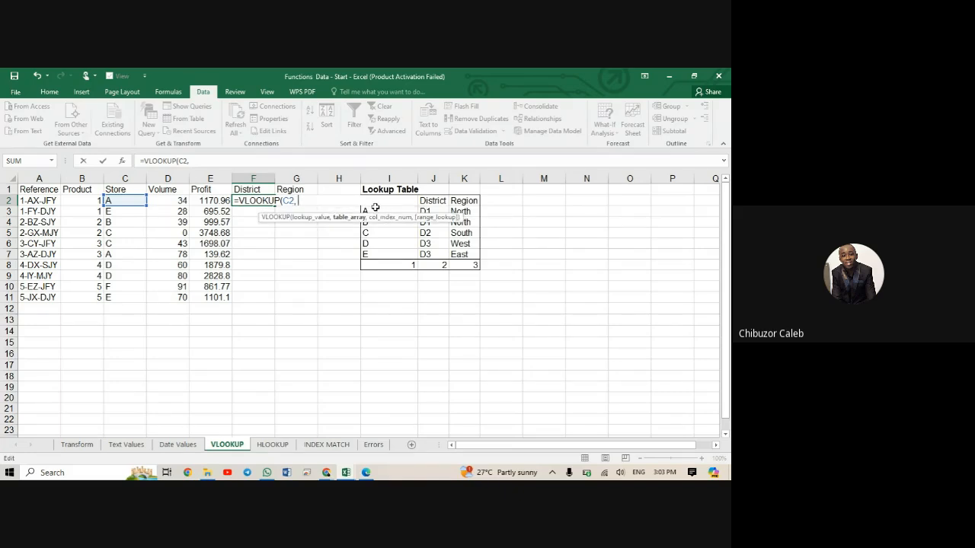
Complete the F2 VLOOKUP with table array I3:K7, column index J3:J7 and FALSE for an exact match.
click(375, 209)
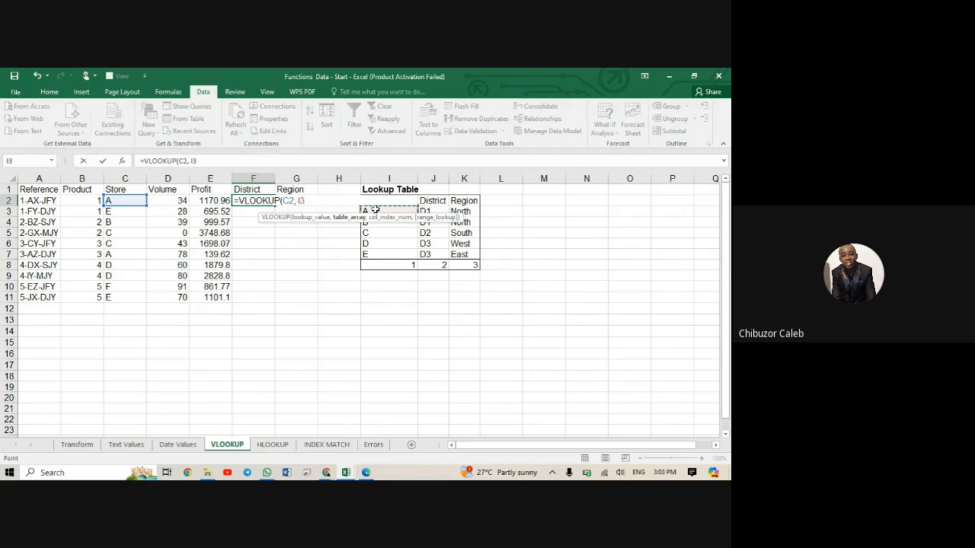
drag(375, 209, 455, 250)
text(,)
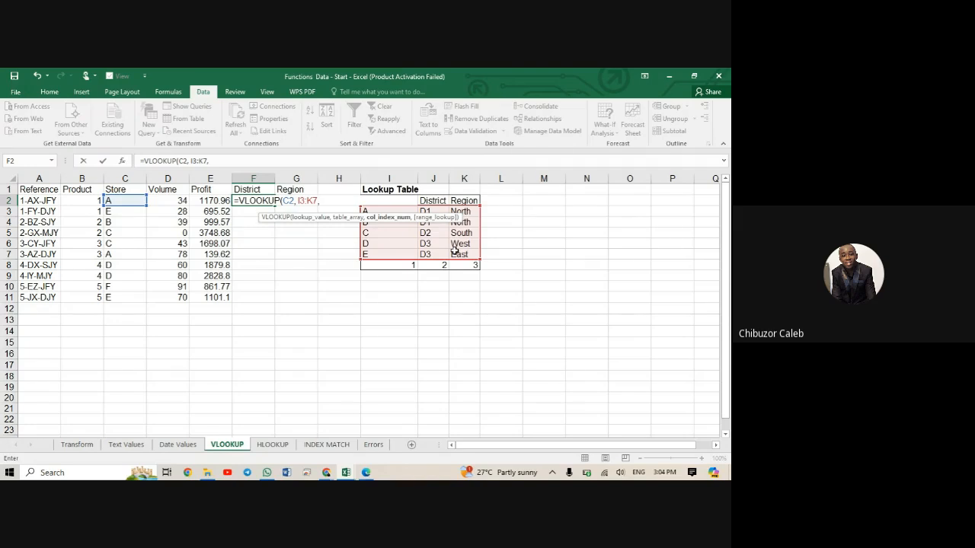
click(432, 212)
drag(431, 212, 430, 252)
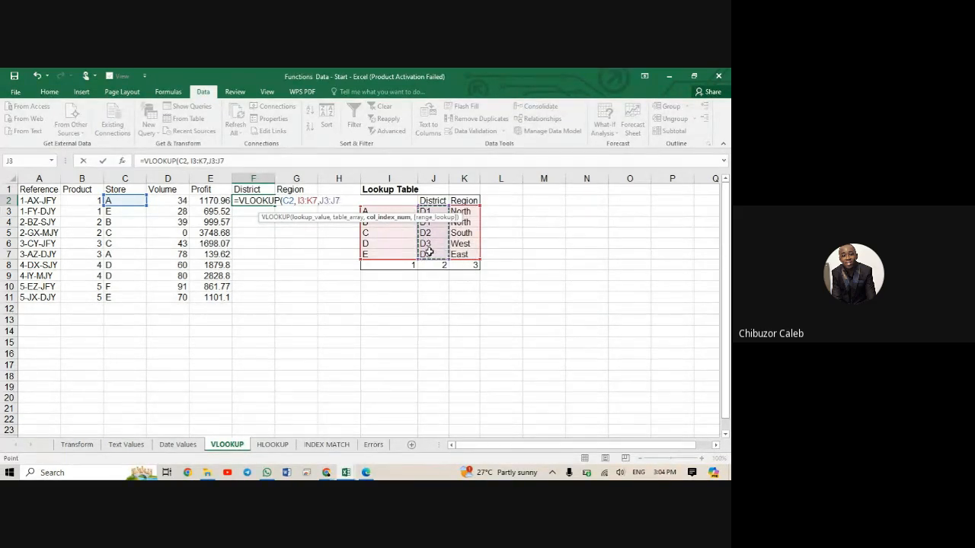
text(,)
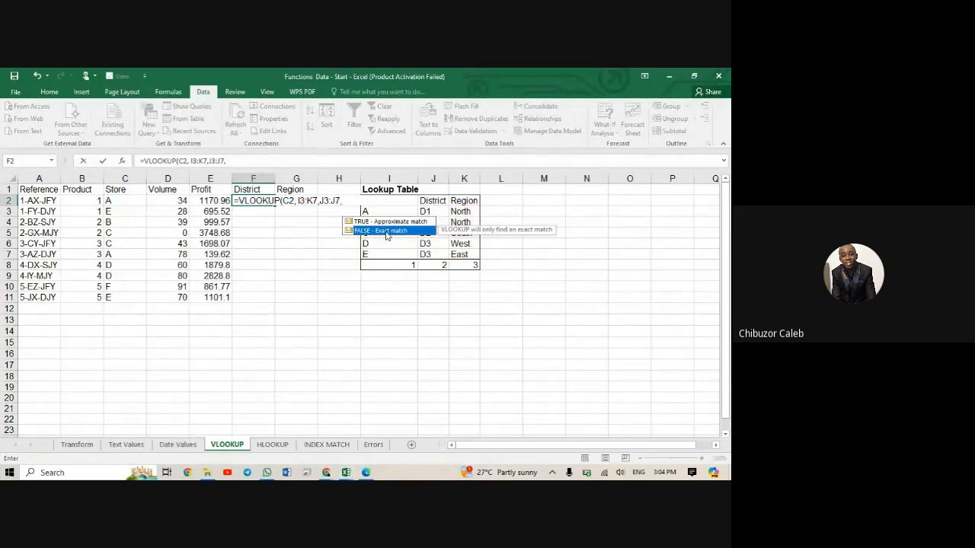
double_click(383, 230)
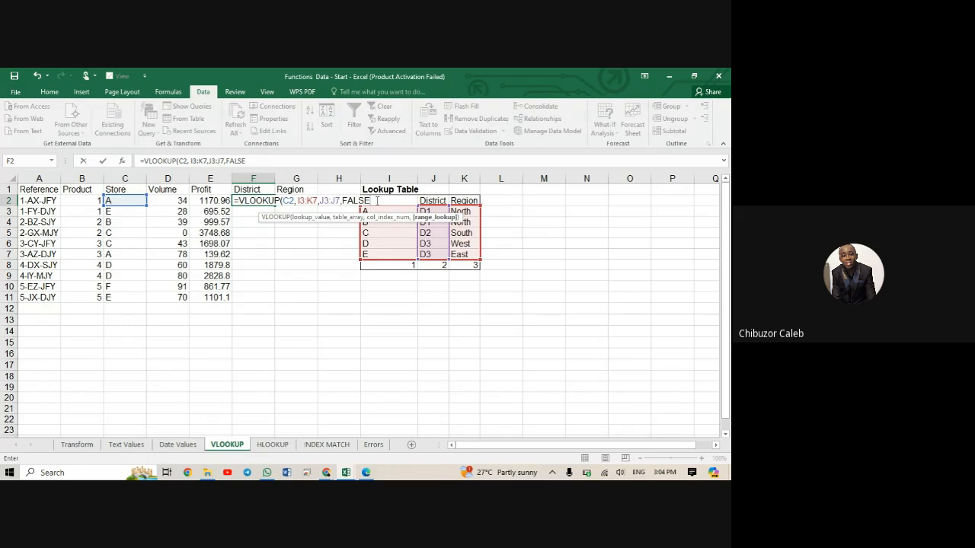
key(Return)
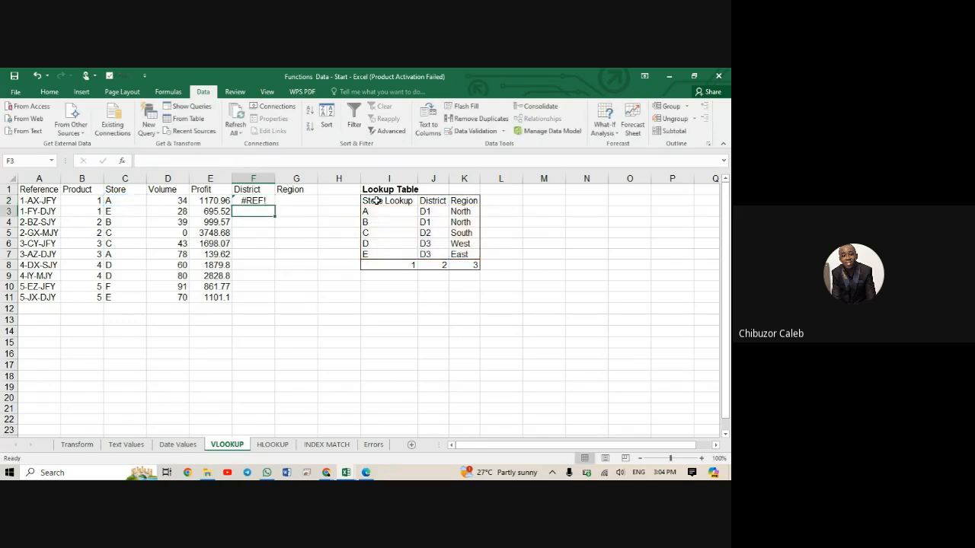
Reopen the F2 formula, change its lookup value to $C2 and dismiss the low battery notice.
click(261, 201)
double_click(262, 201)
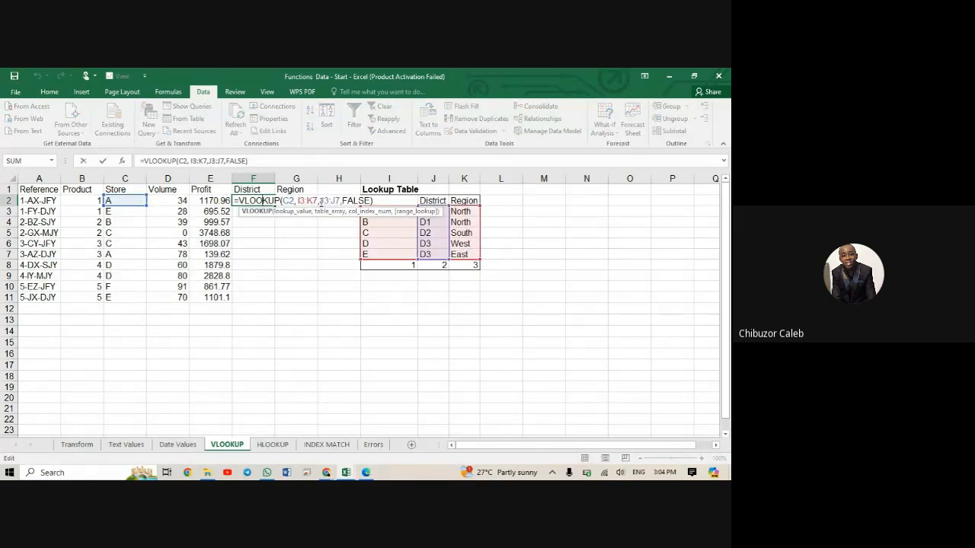
click(282, 201)
text($)
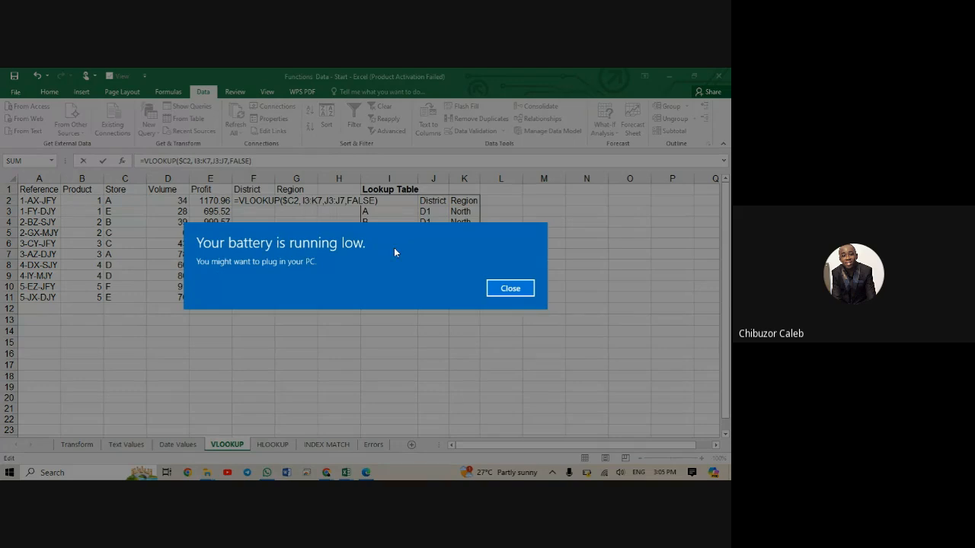
click(517, 289)
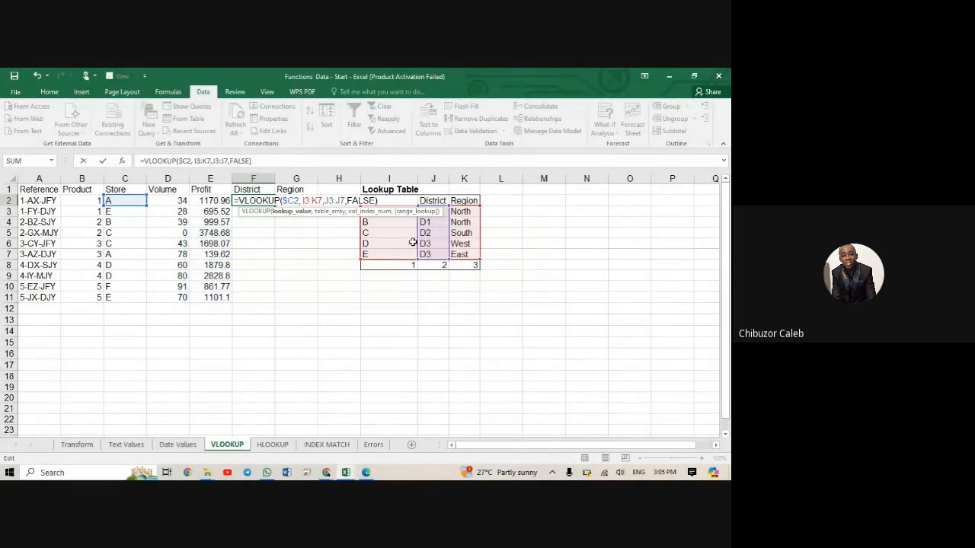
Make the table array in the F2 VLOOKUP formula absolute as $I$3:$K$7.
click(304, 200)
click(305, 201)
text($)
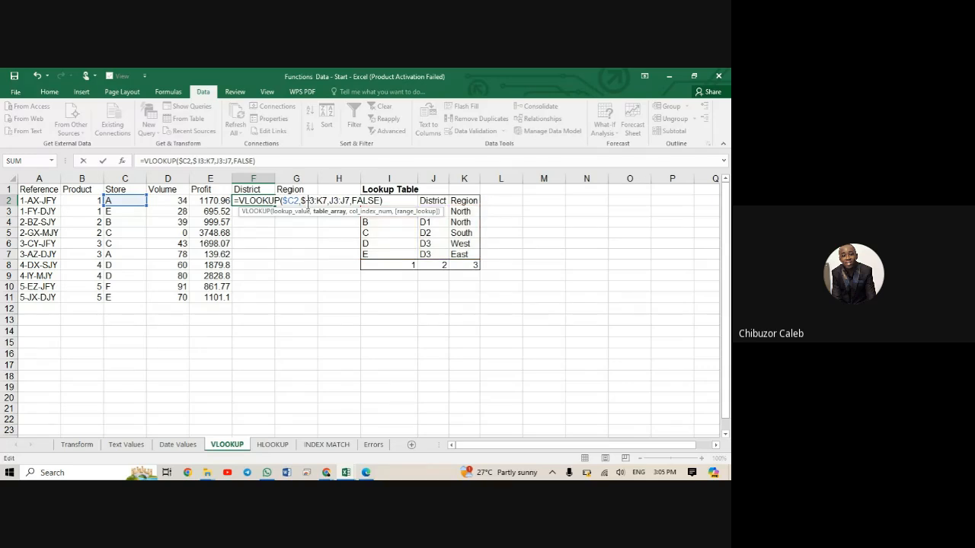
text($)
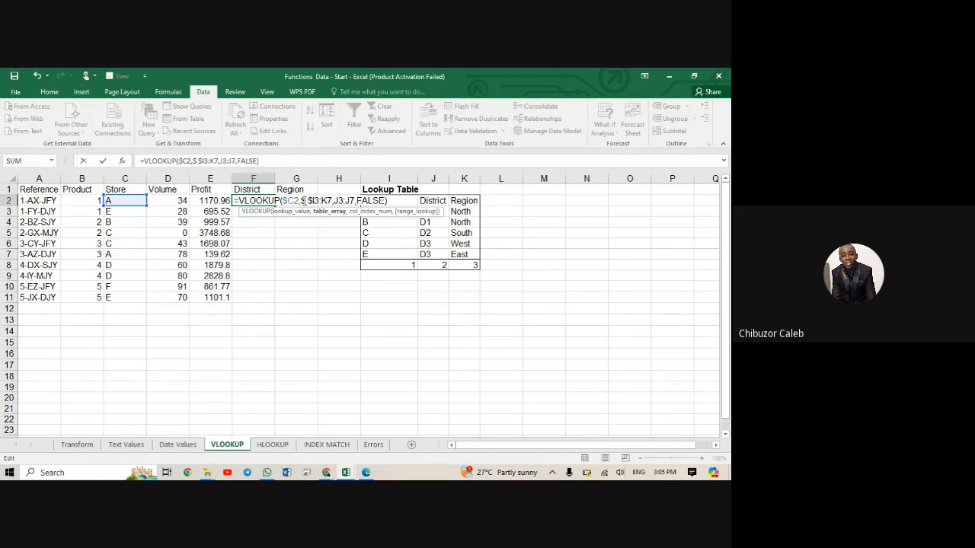
key(BackSpace)
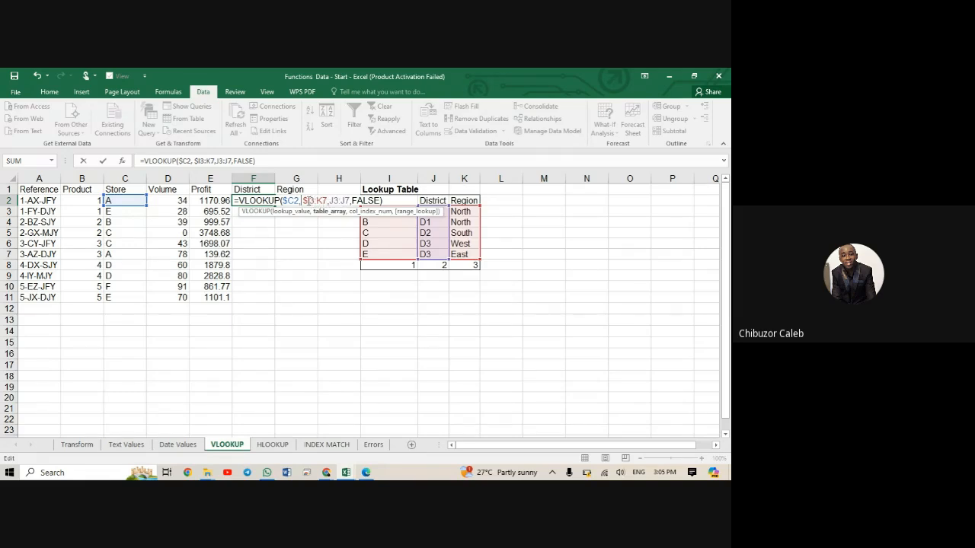
key(BackSpace)
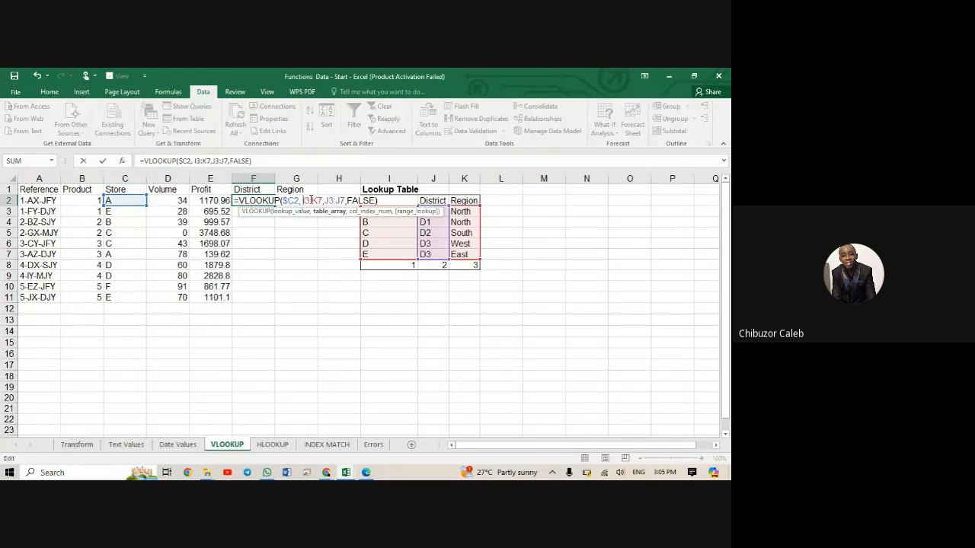
text($)
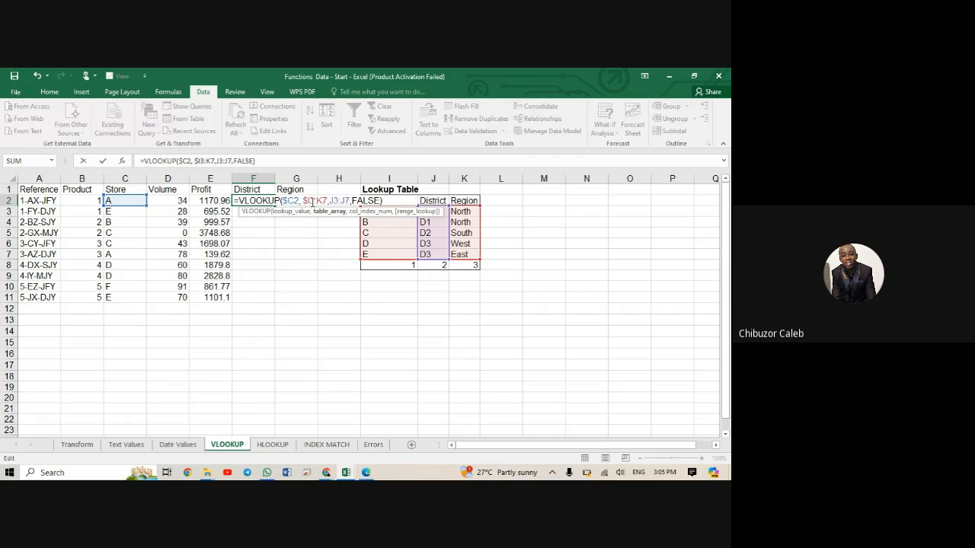
text($)
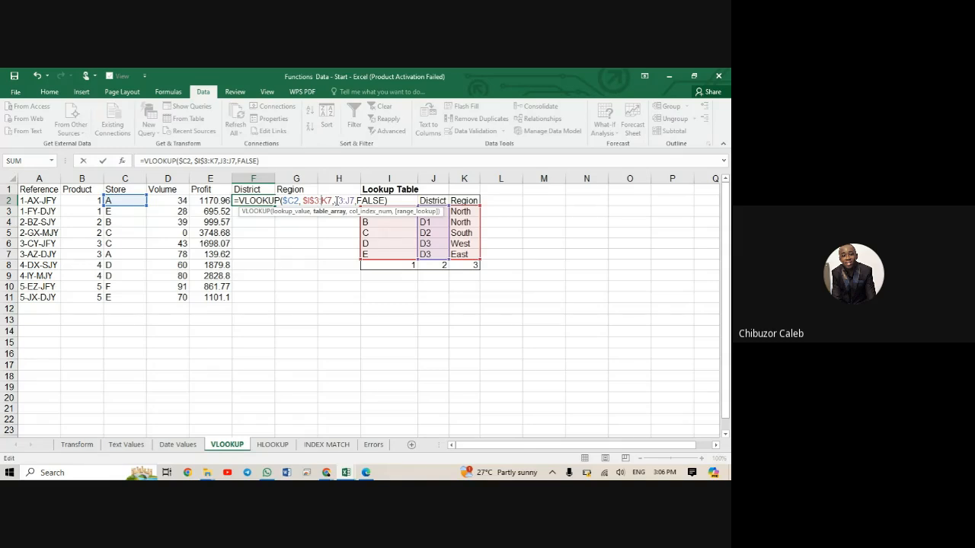
text($I)
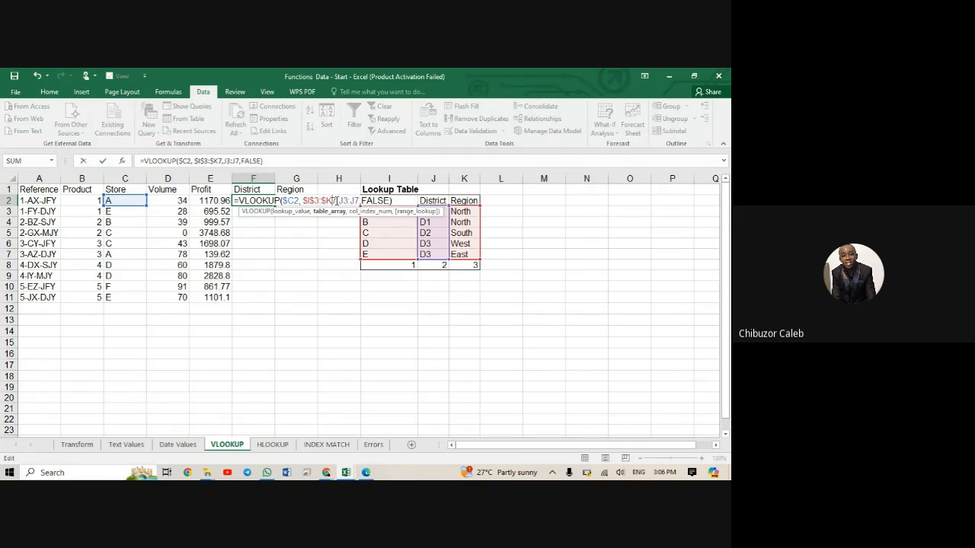
text($)
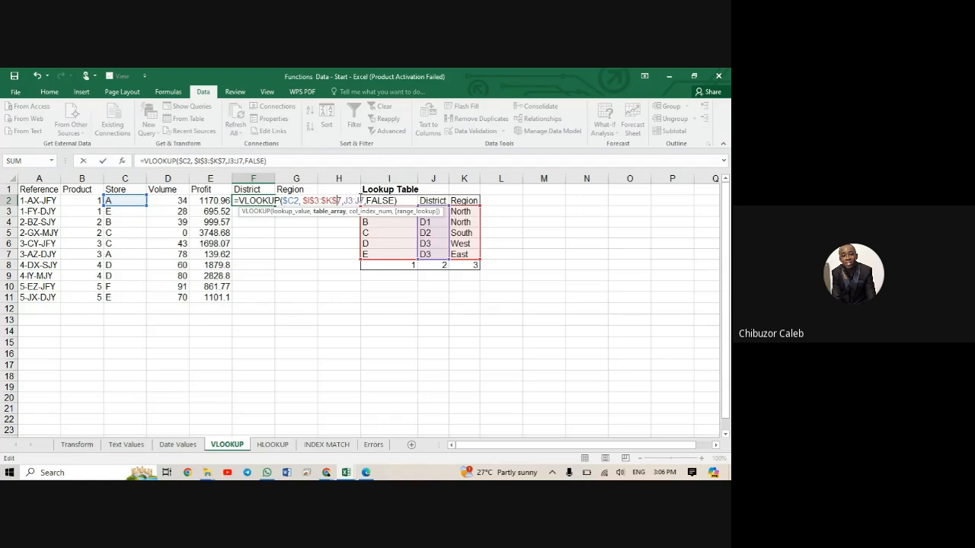
Remove the column index argument J3:J7 from the F2 formula and enter the shortened formula.
click(243, 161)
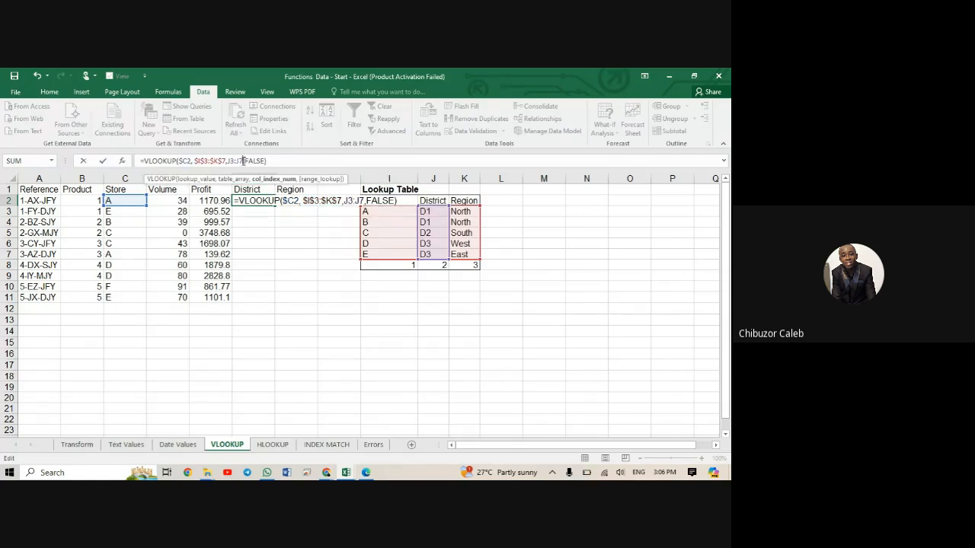
key(BackSpace)
key(BackSpace)
key(BackSpace)
key(BackSpace)
key(BackSpace)
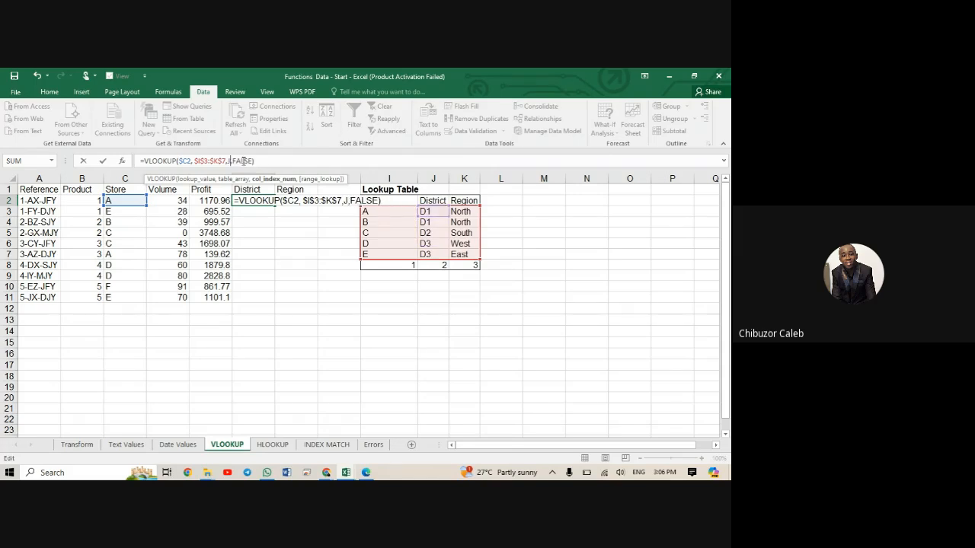
key(BackSpace)
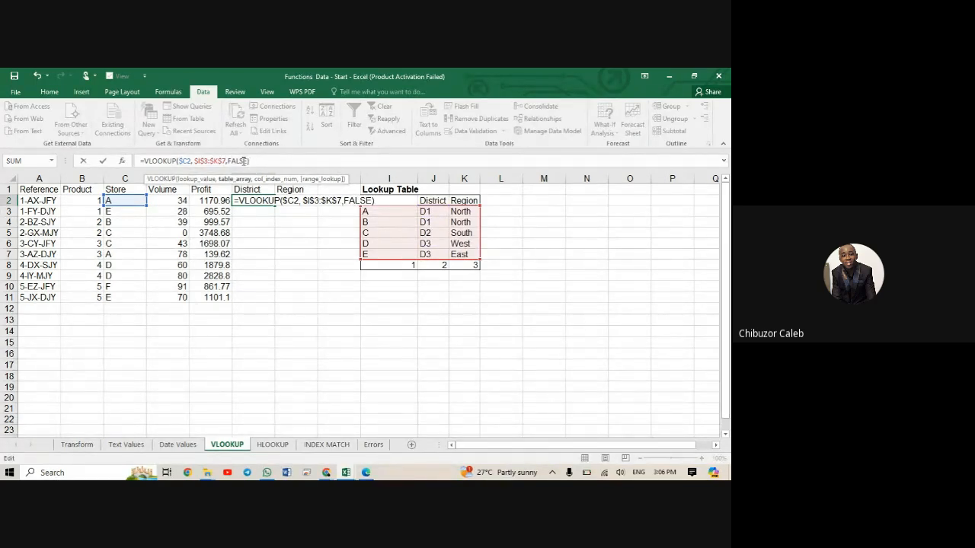
key(Return)
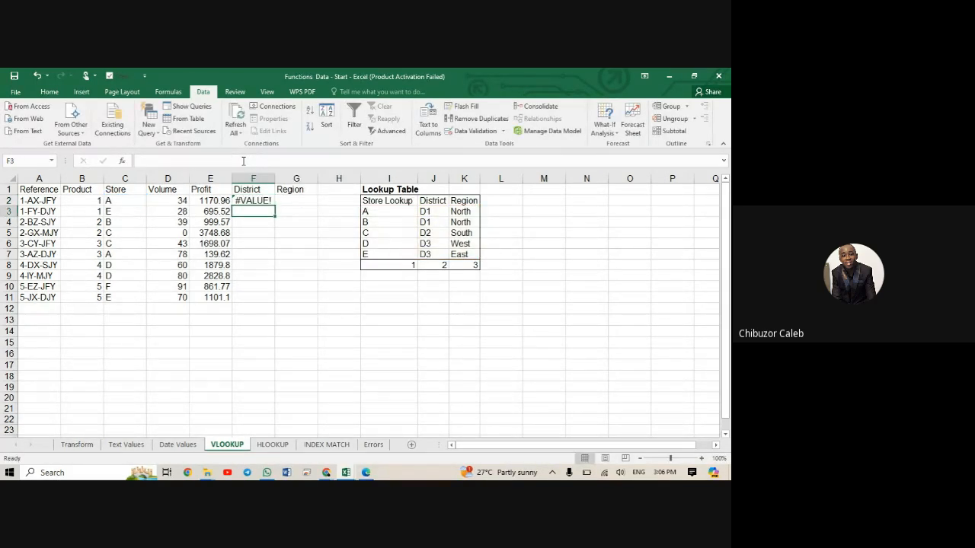
Reinsert J3:J7 as the column index before FALSE in the F2 VLOOKUP formula and enter it.
click(259, 200)
double_click(259, 199)
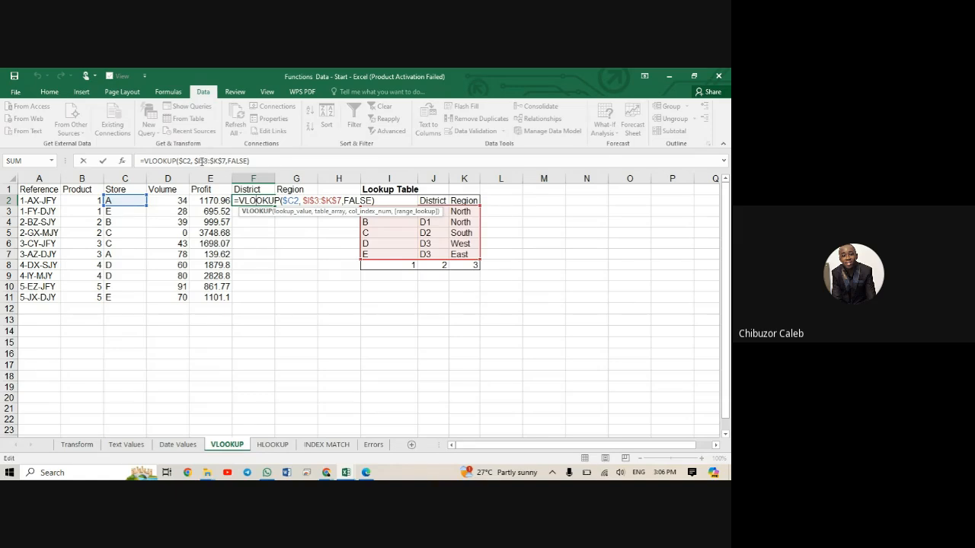
click(226, 161)
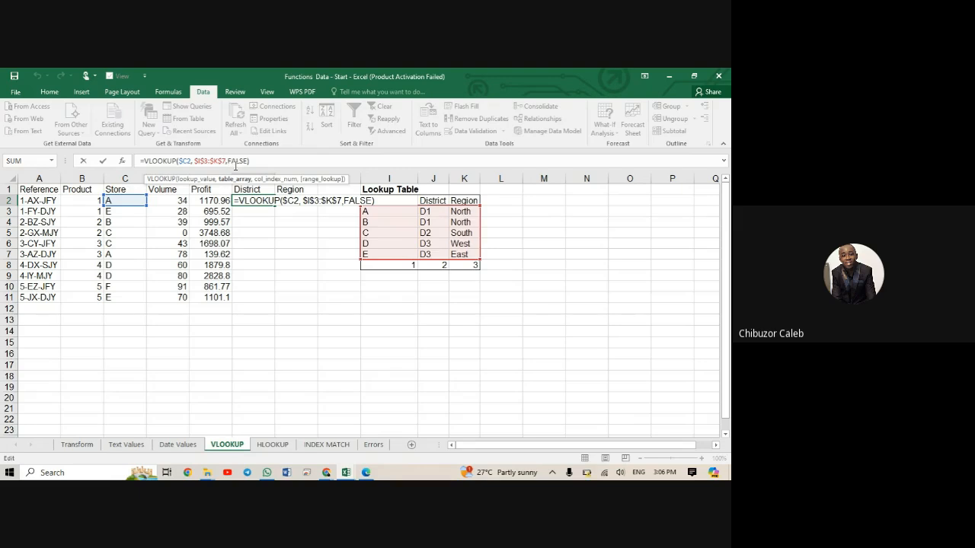
click(227, 161)
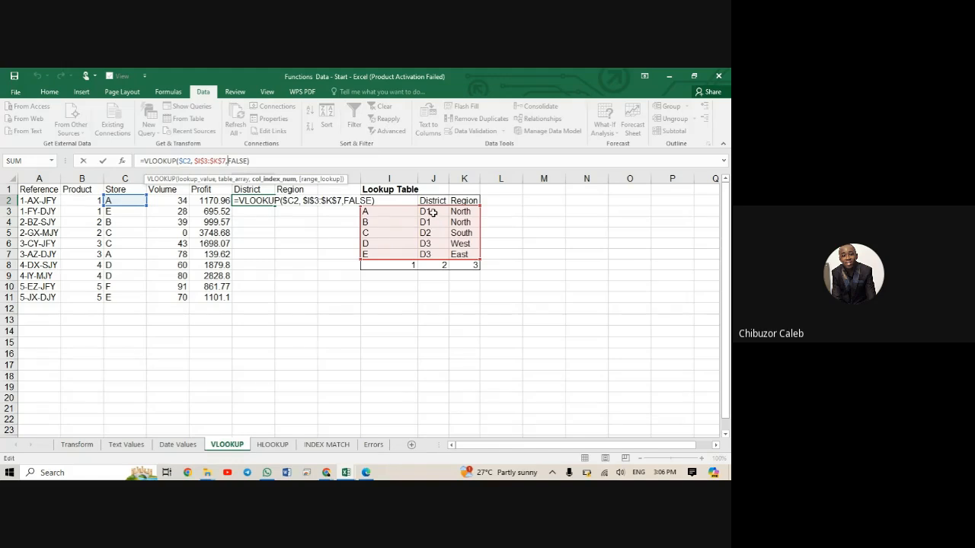
drag(432, 212, 431, 253)
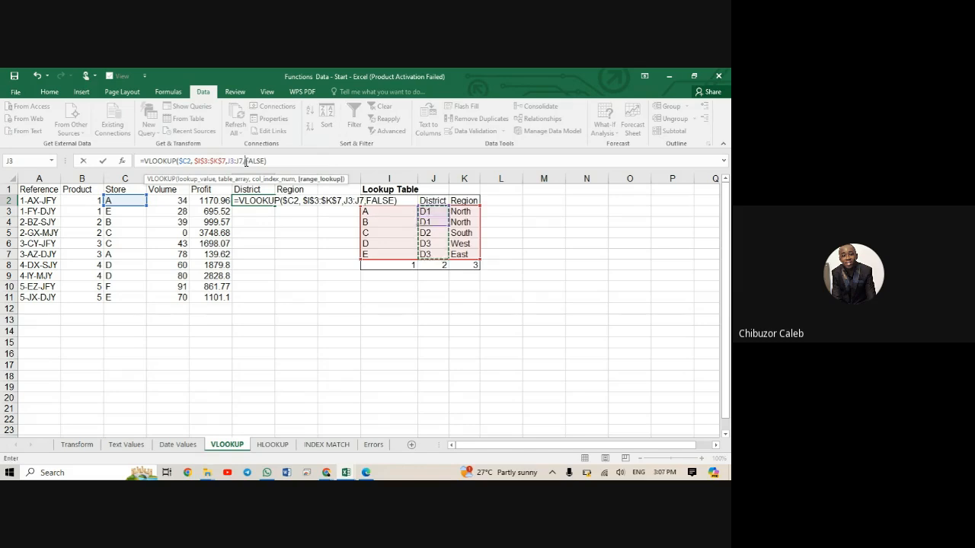
click(246, 161)
text(,)
click(284, 159)
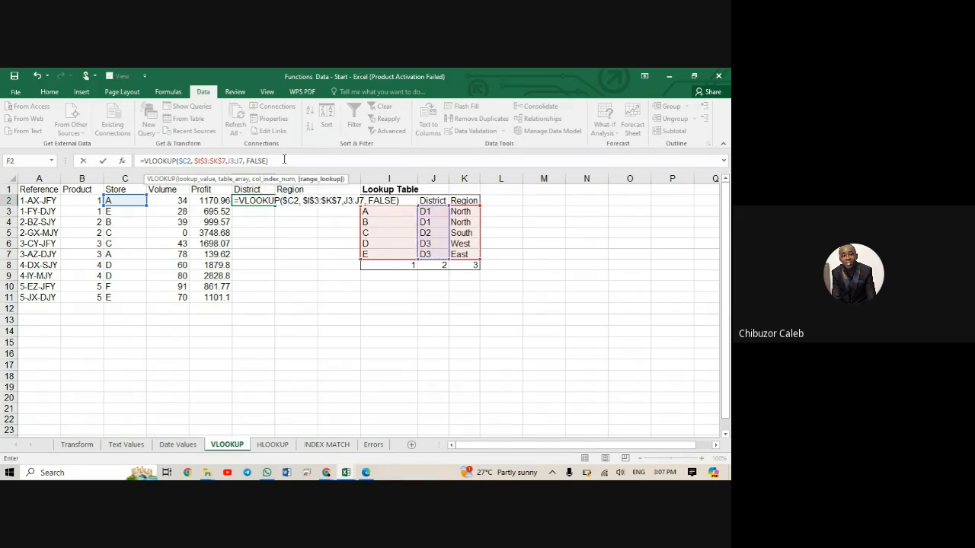
key(Return)
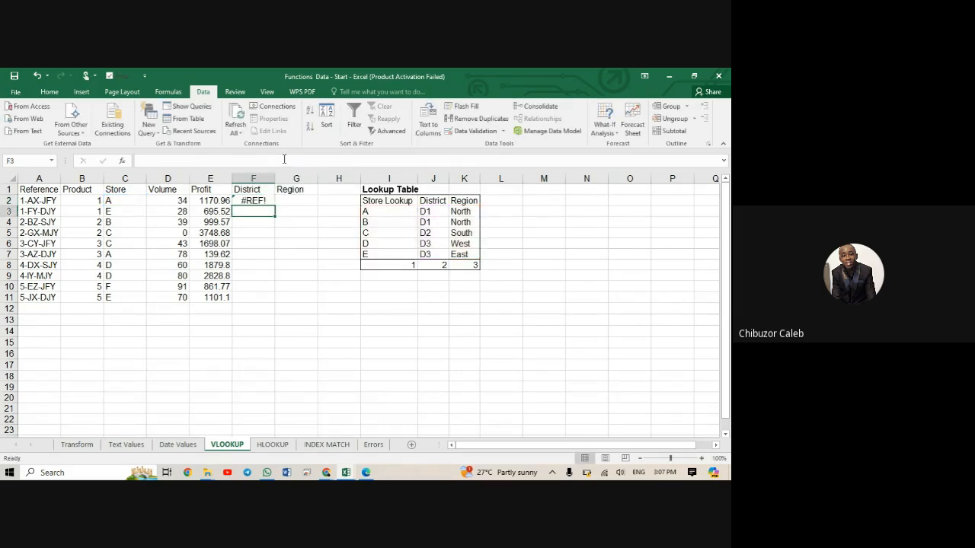
Change the lookup value in the F2 formula to the relative reference C2.
click(257, 198)
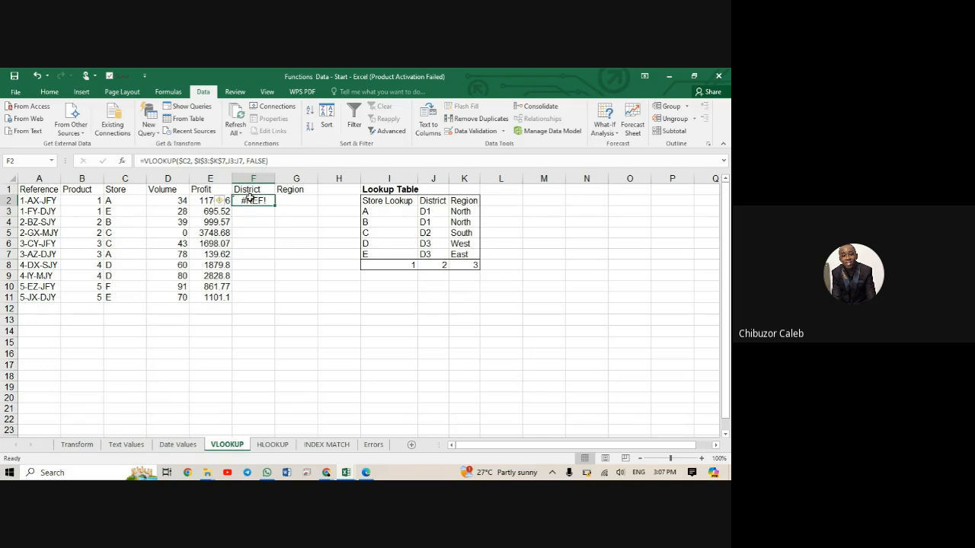
click(181, 161)
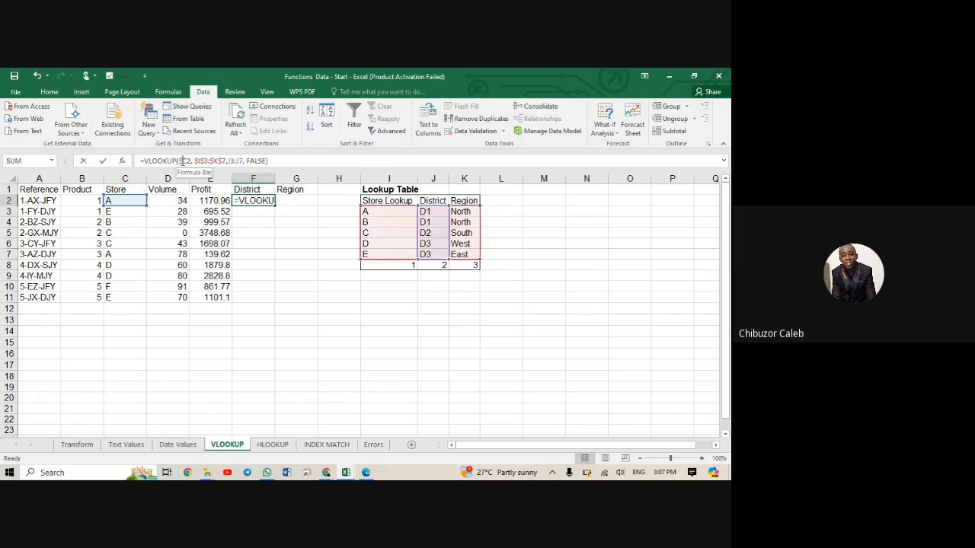
key(BackSpace)
key(Return)
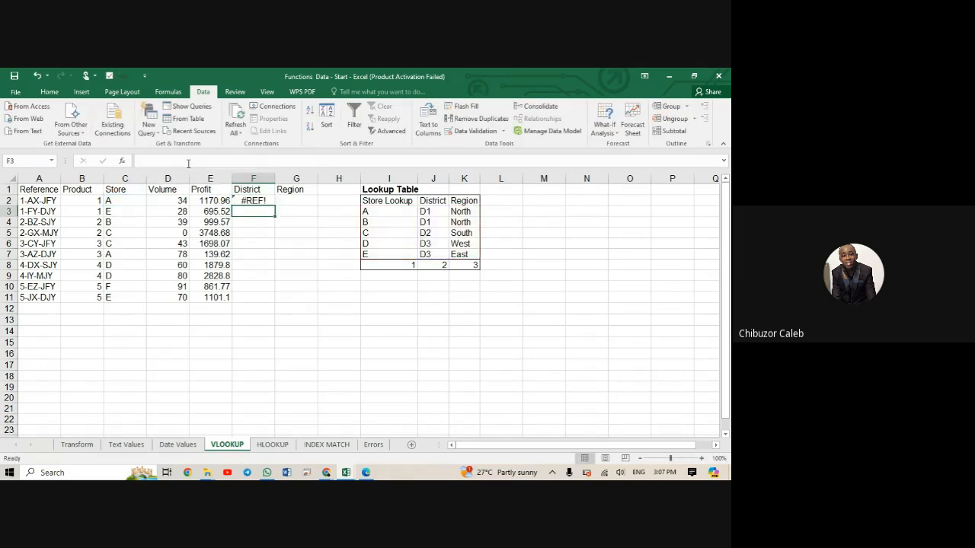
Reopen cell F2 and delete its entire VLOOKUP formula.
click(256, 200)
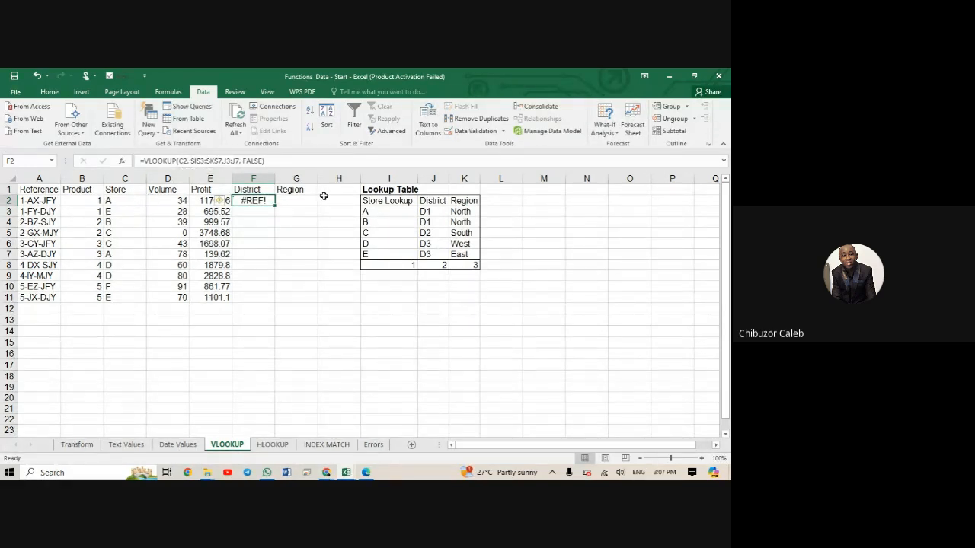
double_click(269, 201)
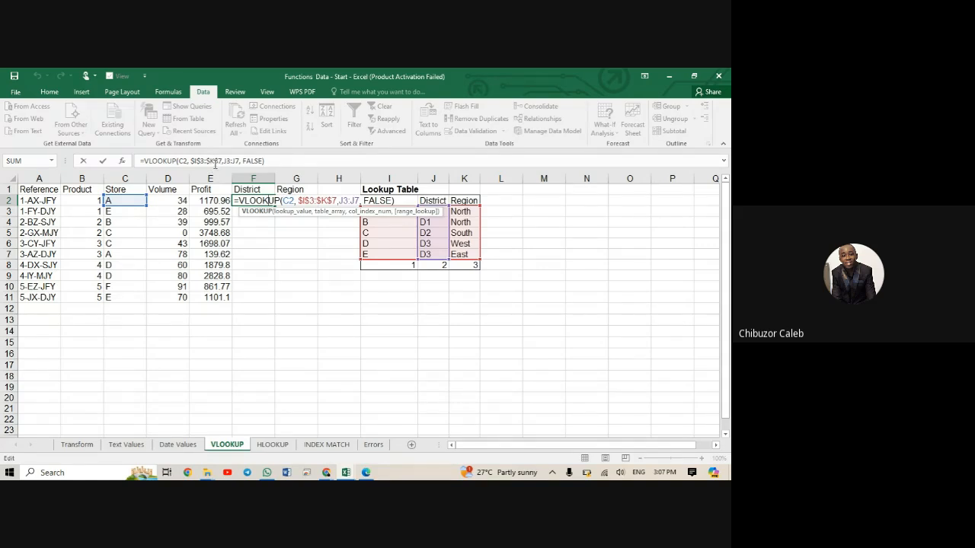
click(217, 162)
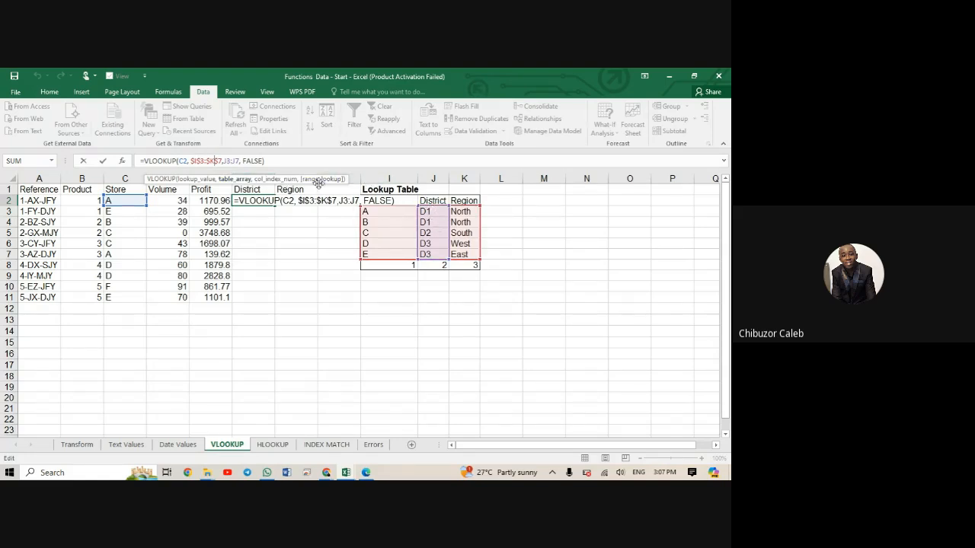
click(241, 161)
click(273, 160)
key(BackSpace)
key(BackSpace)
key(BackSpace)
key(BackSpace)
key(BackSpace)
key(BackSpace)
key(BackSpace)
key(BackSpace)
key(BackSpace)
key(BackSpace)
key(BackSpace)
key(BackSpace)
key(BackSpace)
key(BackSpace)
key(BackSpace)
key(BackSpace)
key(BackSpace)
key(BackSpace)
key(BackSpace)
key(BackSpace)
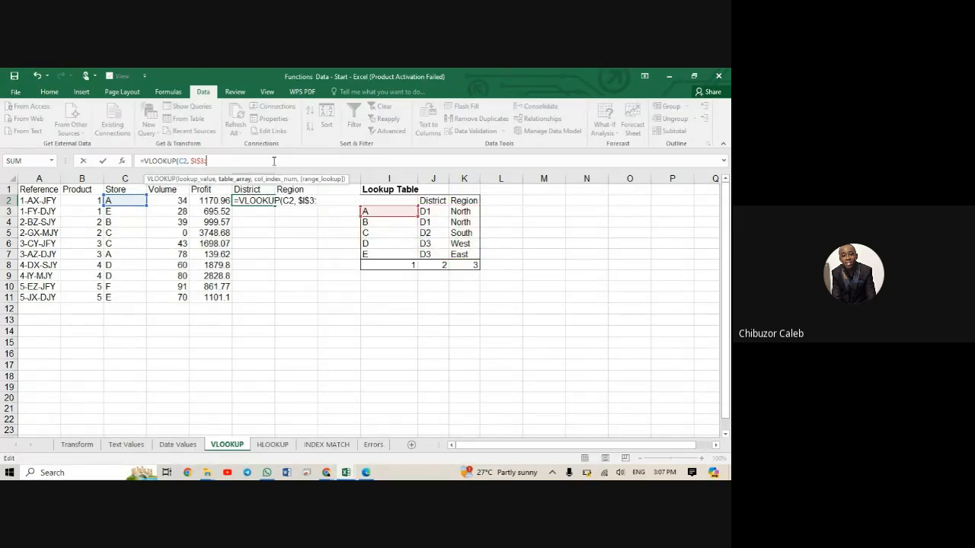
key(BackSpace)
key(BackSpace)
key(BackSpace)
key(BackSpace)
key(BackSpace)
key(BackSpace)
key(BackSpace)
key(BackSpace)
key(BackSpace)
key(BackSpace)
key(BackSpace)
key(BackSpace)
key(BackSpace)
key(BackSpace)
key(BackSpace)
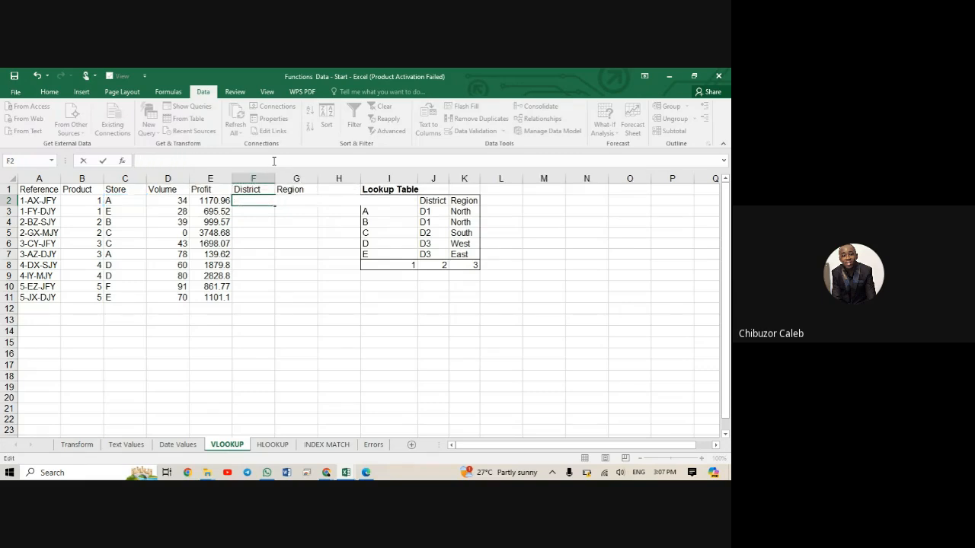
text(=vlo)
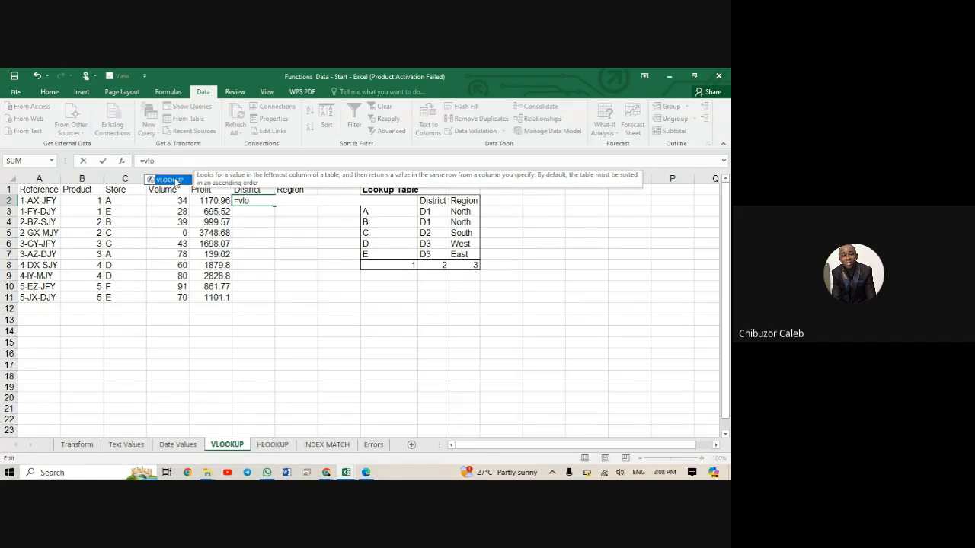
double_click(176, 181)
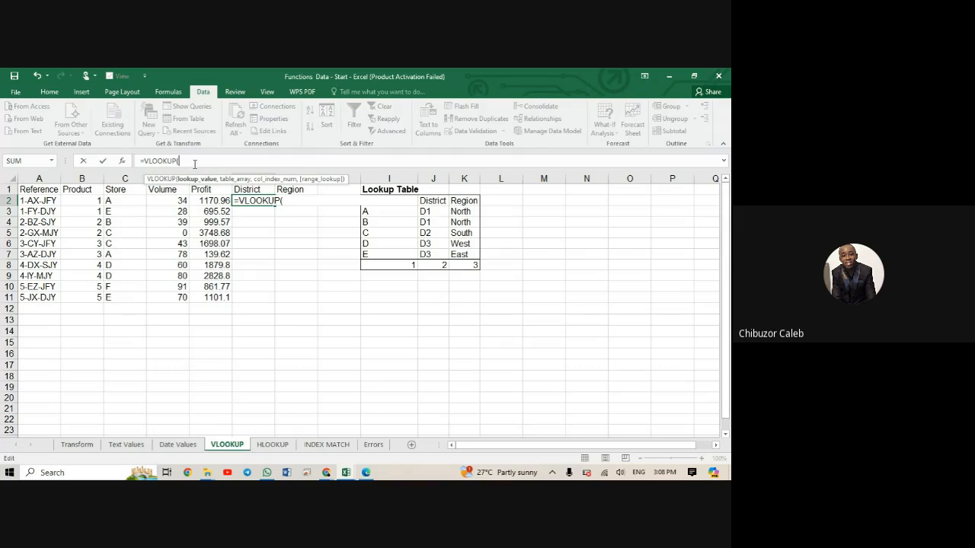
key(BackSpace)
key(BackSpace)
key(BackSpace)
key(BackSpace)
key(BackSpace)
key(BackSpace)
key(BackSpace)
key(BackSpace)
key(BackSpace)
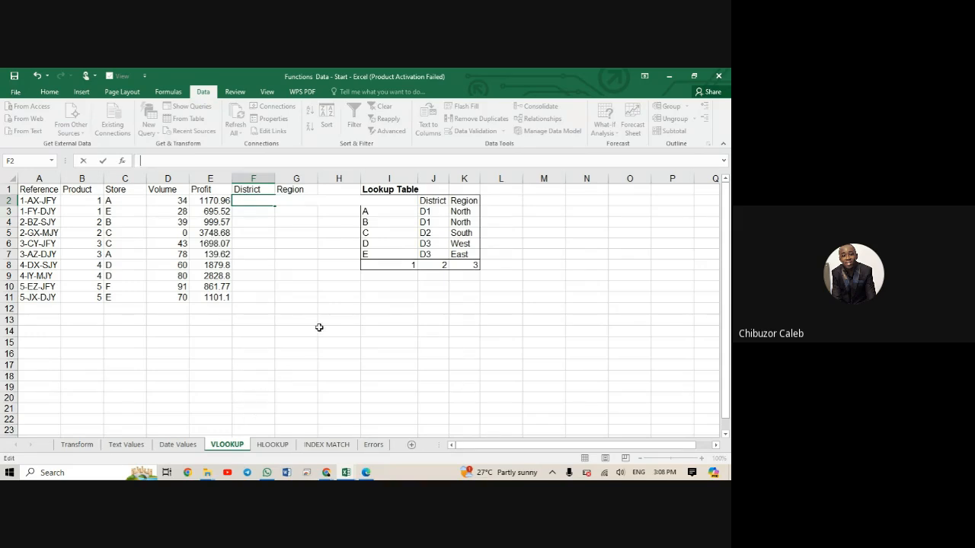
click(302, 268)
click(295, 201)
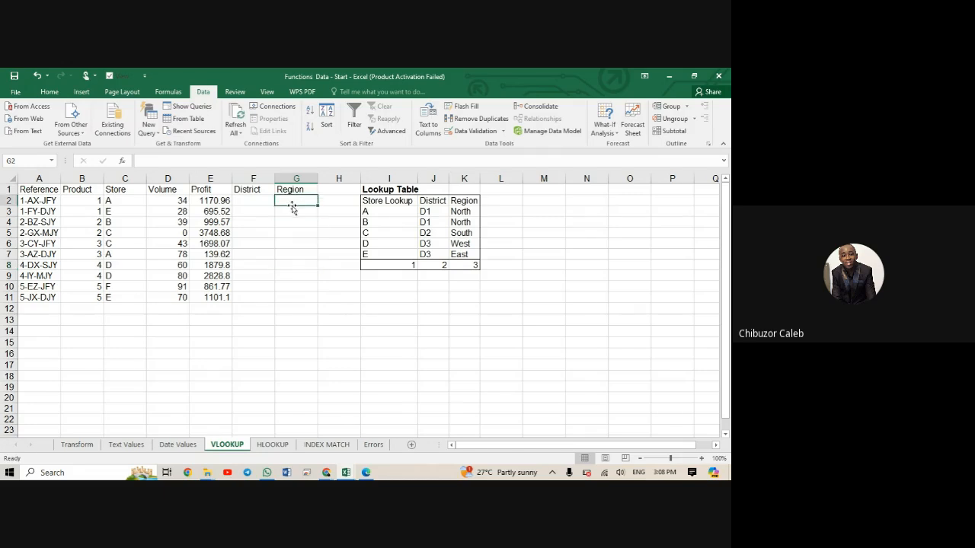
click(248, 198)
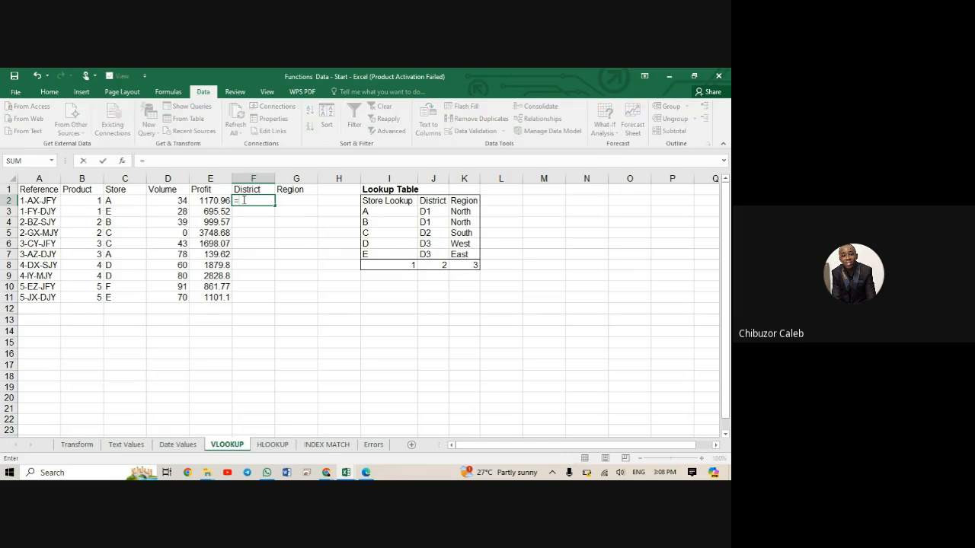
text(=vlo)
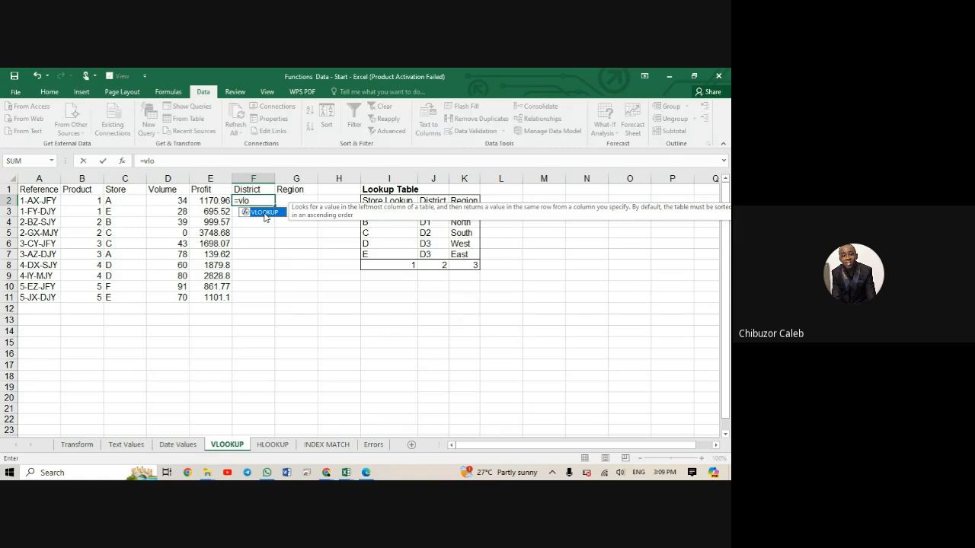
key(BackSpace)
click(250, 199)
key(BackSpace)
key(BackSpace)
key(BackSpace)
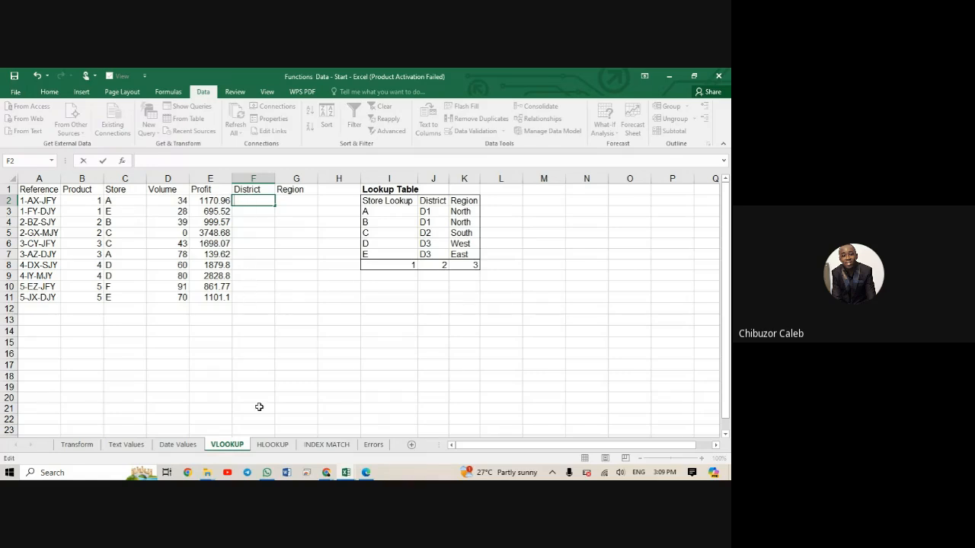
Leave cell F2 empty and switch to the HLOOKUP worksheet.
click(242, 446)
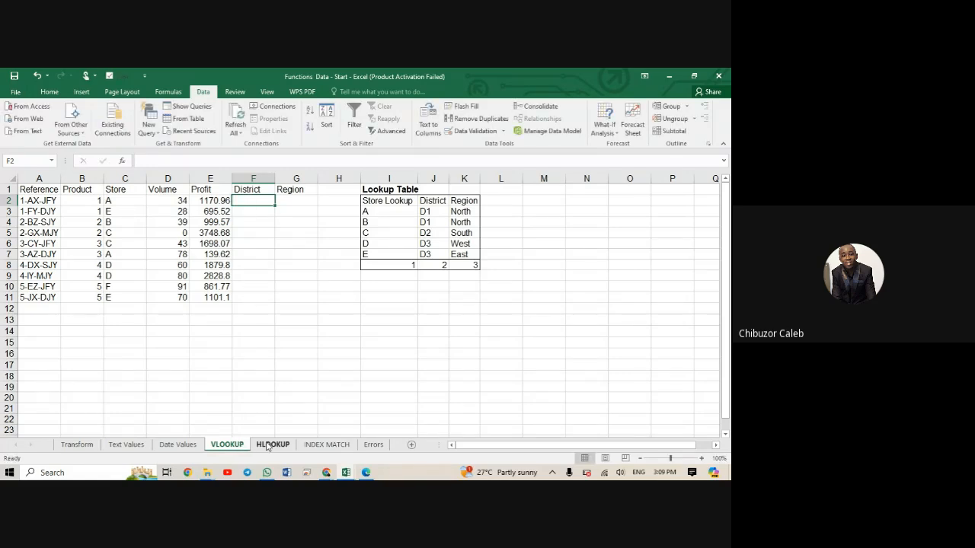
click(272, 445)
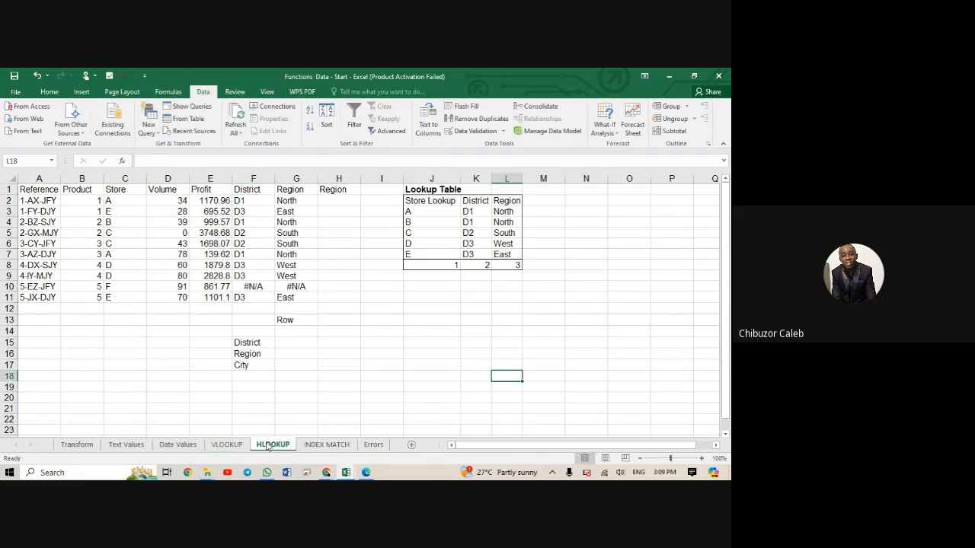
Review the INDEX MATCH, HLOOKUP and VLOOKUP worksheets, including the empty District and Region columns on VLOOKUP, and return to HLOOKUP.
click(314, 446)
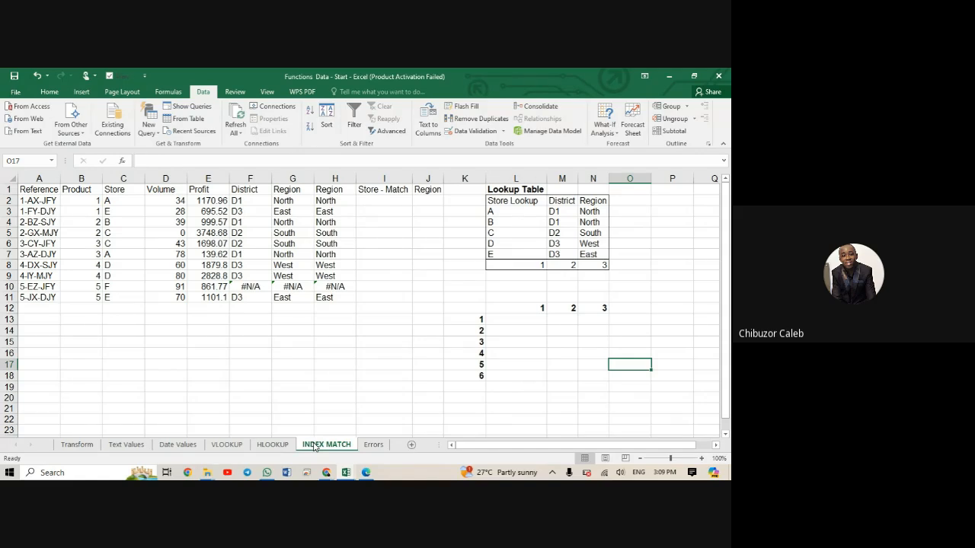
click(273, 444)
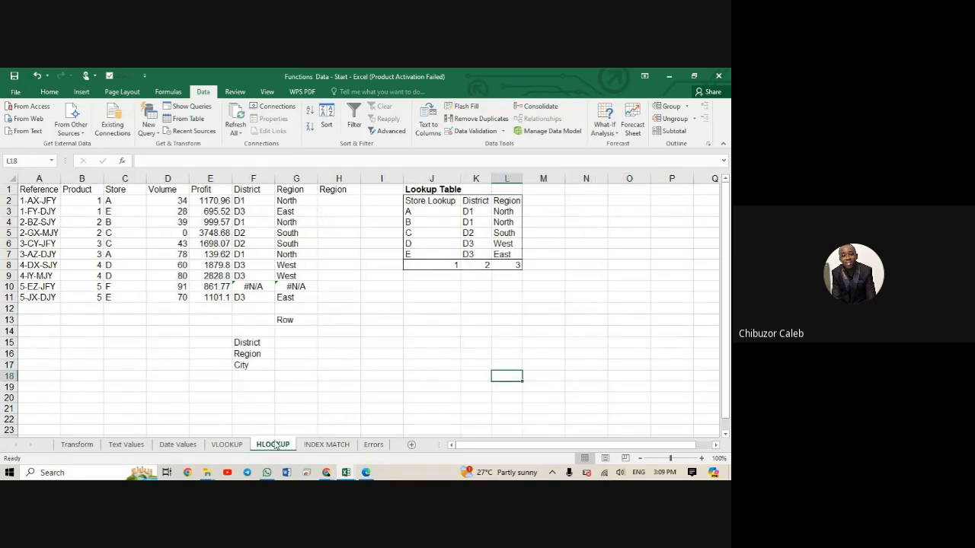
click(234, 446)
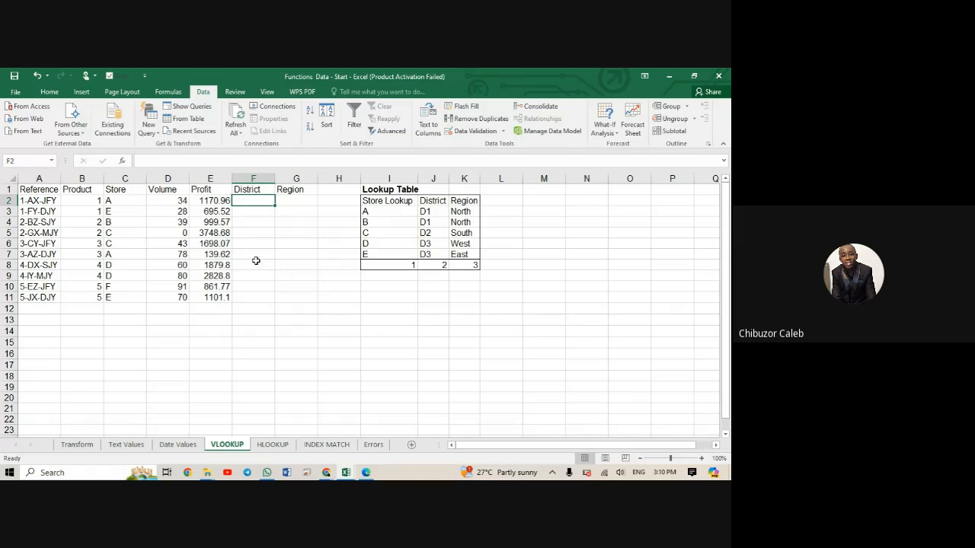
click(294, 202)
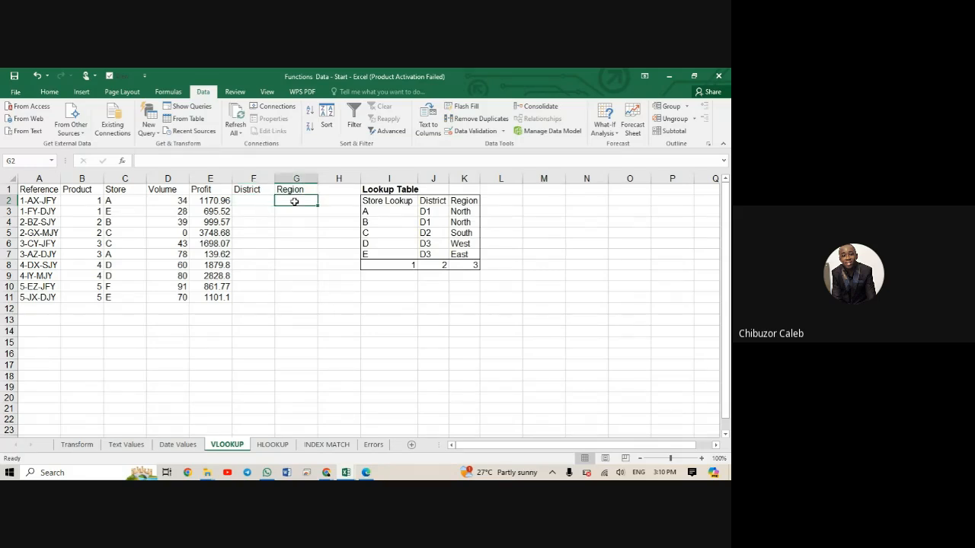
click(242, 199)
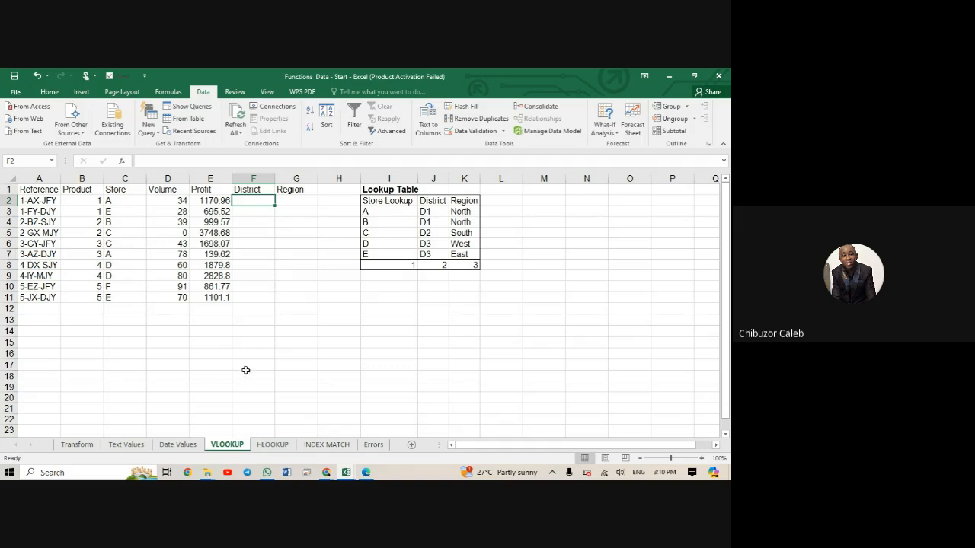
click(276, 446)
click(324, 447)
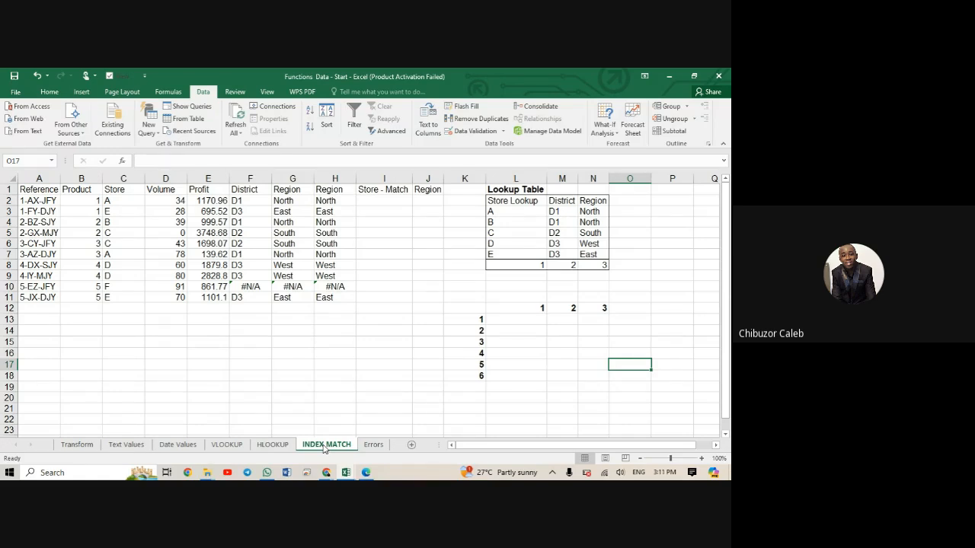
click(272, 444)
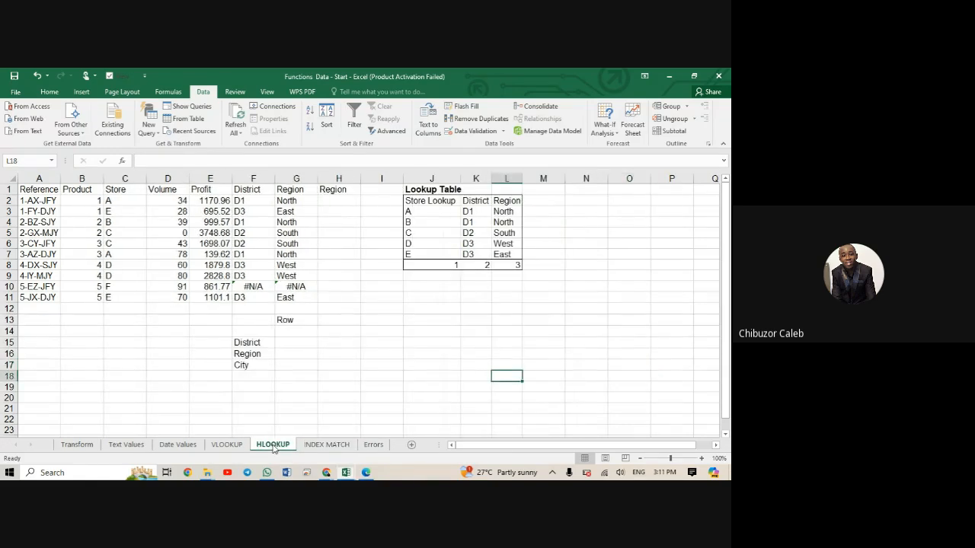